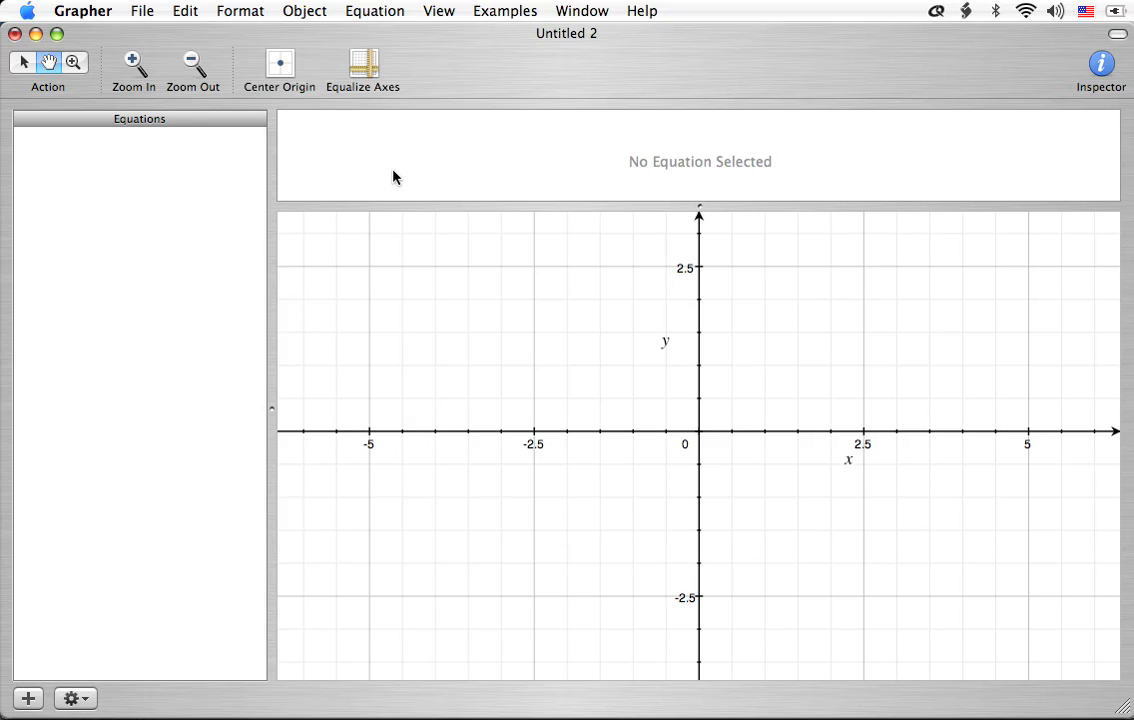
# Add a new equation from the parametric Cartesian Curve template
pyautogui.click(360, 10)
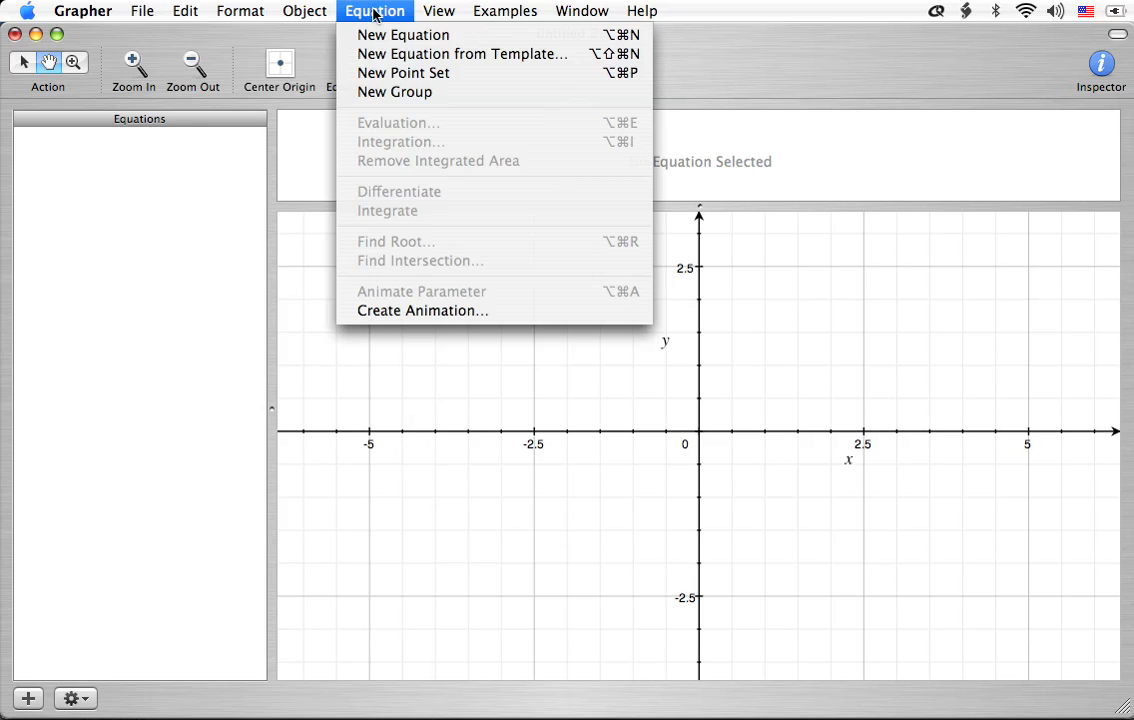
pyautogui.click(381, 65)
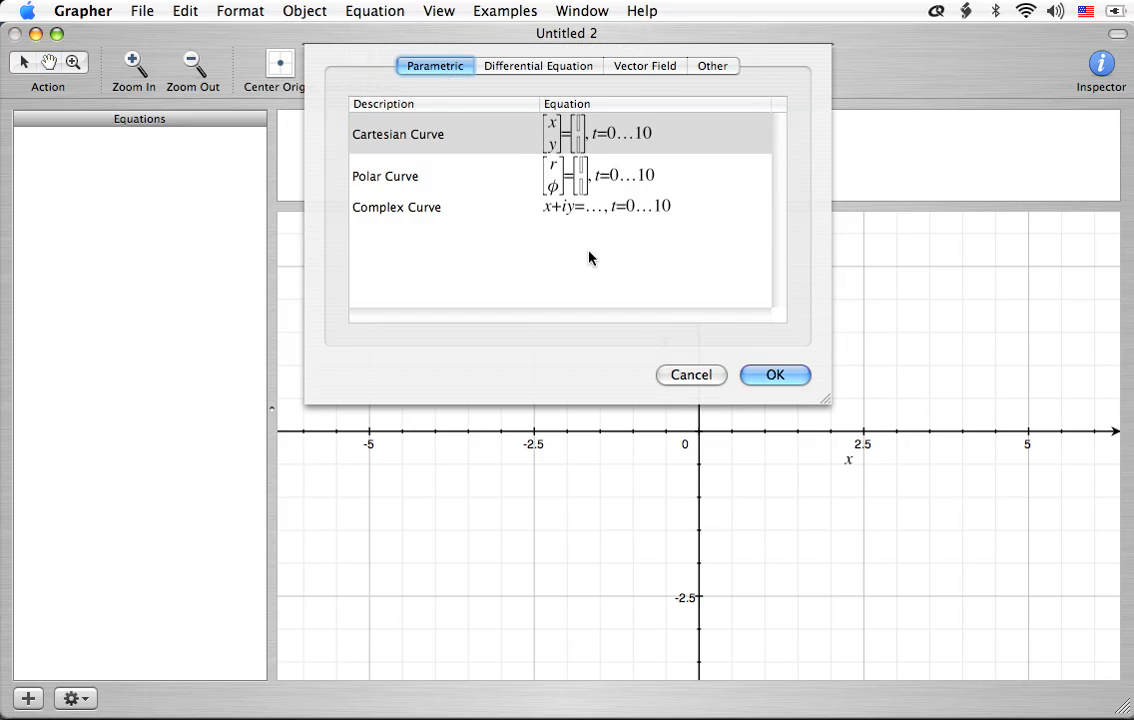
pyautogui.click(782, 377)
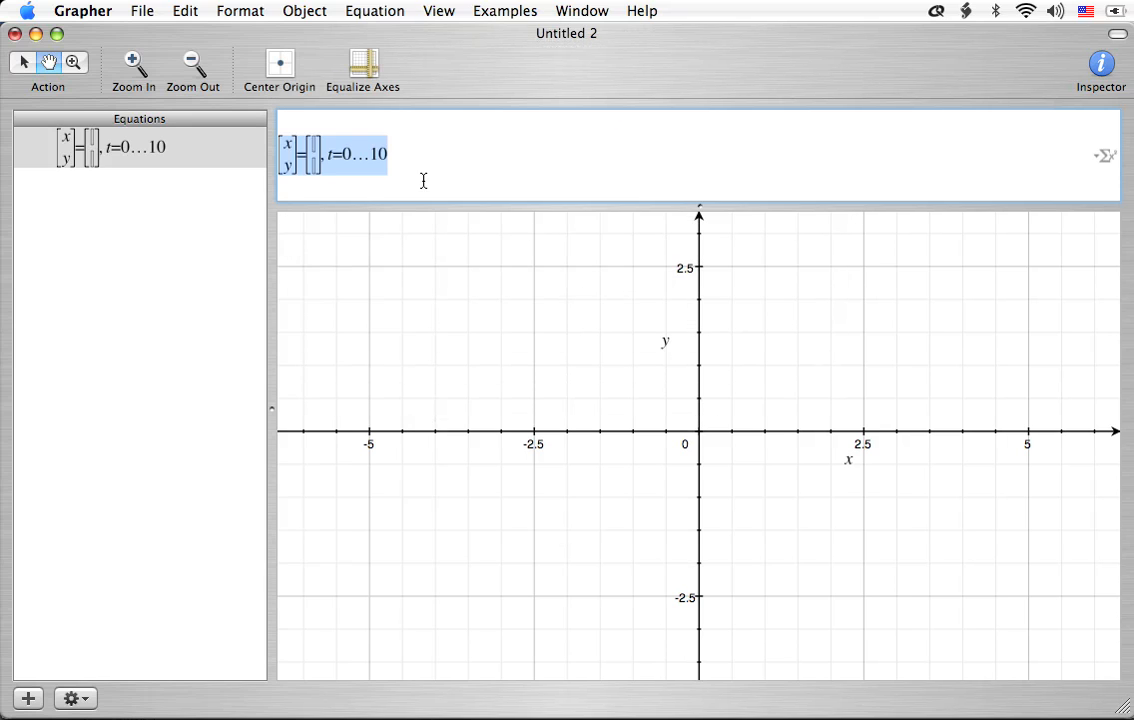
# Define the parametric curve as x = cos t and y = sin t, with t running from 0 to 2π
pyautogui.click(300, 157)
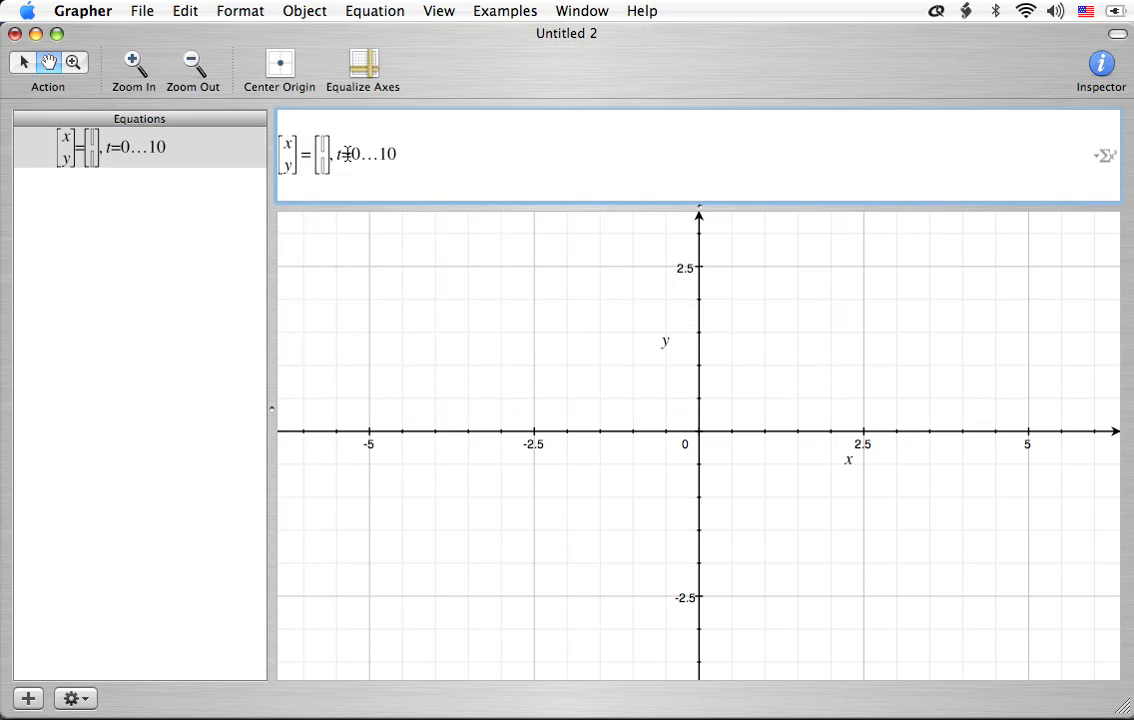
pyautogui.click(355, 156)
pyautogui.click(405, 156)
pyautogui.press('BackSpace')
pyautogui.press('BackSpace')
pyautogui.write('2πcos')
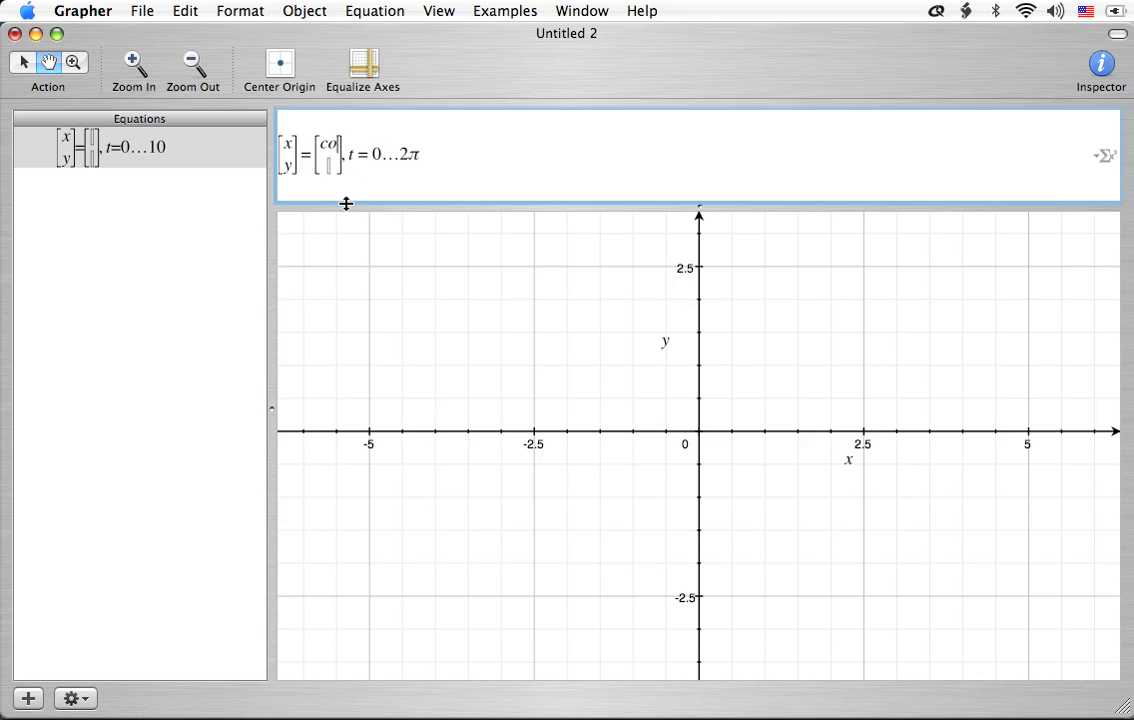
pyautogui.write(' t')
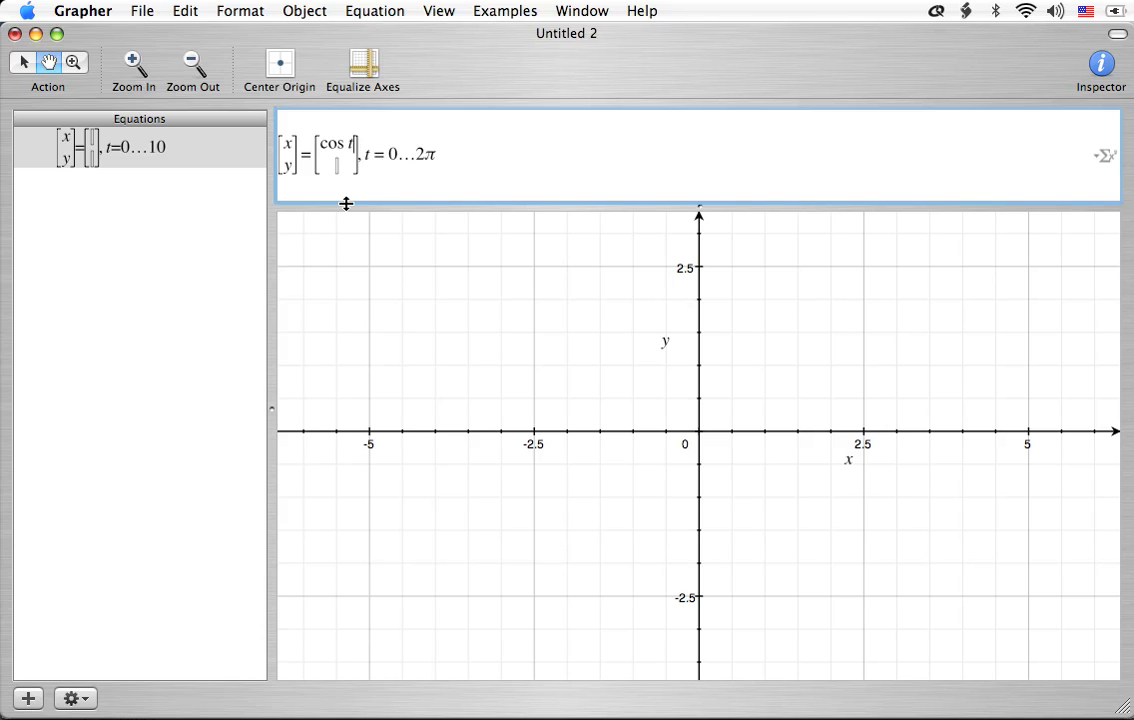
pyautogui.click(339, 176)
pyautogui.press('BackSpace')
pyautogui.write('sin t')
pyautogui.press('Return')
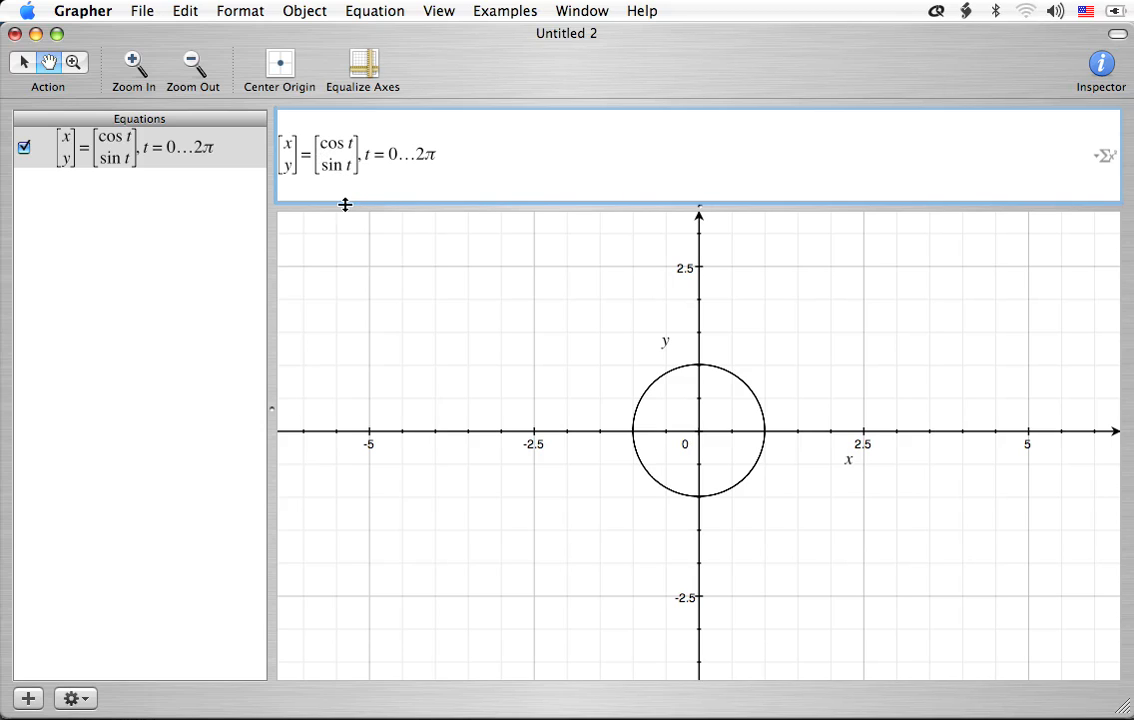
# Scale the circle to radius 2 by changing its components to 2 cos t and 2 sin t
pyautogui.write('2')
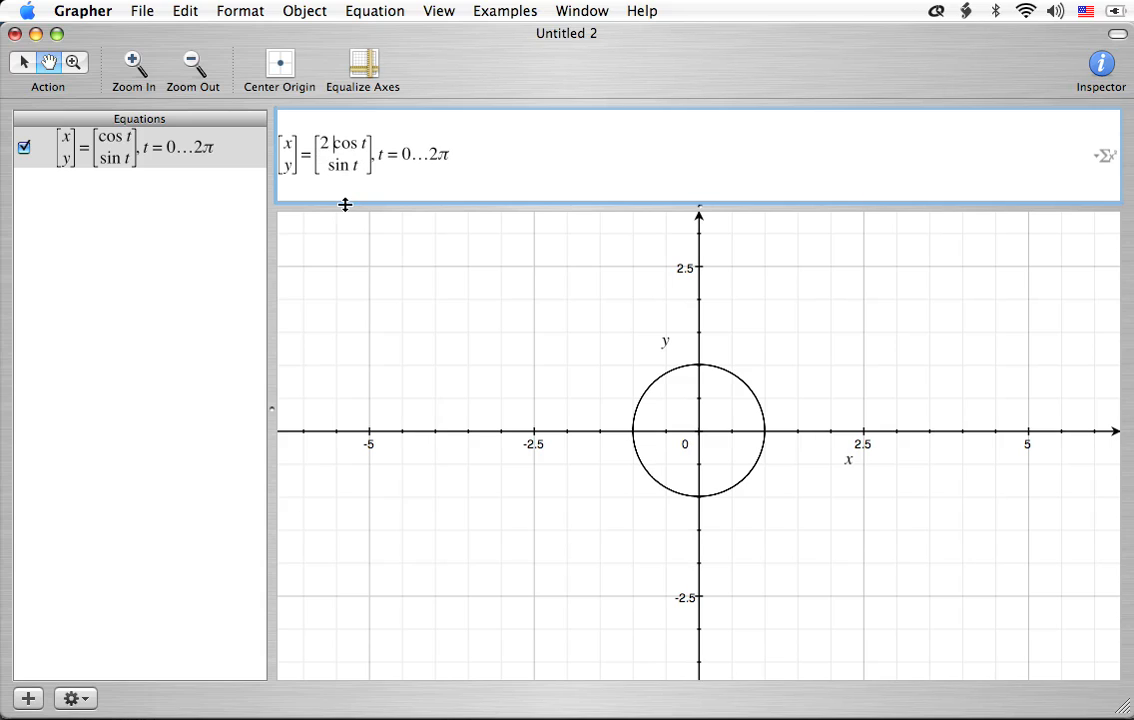
pyautogui.press('Down')
pyautogui.write('2')
pyautogui.press('Return')
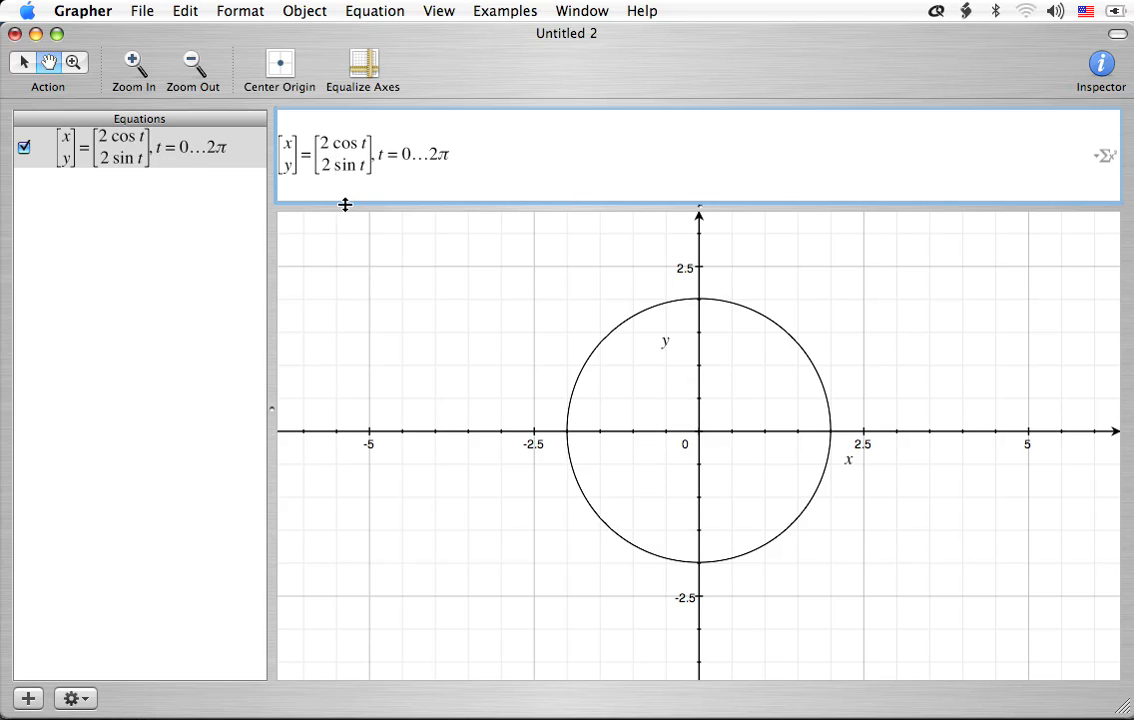
# Set the coefficient of the sine component to 3 to stretch the circle into an ellipse
pyautogui.press('BackSpace')
pyautogui.press('BackSpace')
pyautogui.write('3')
pyautogui.press('Return')
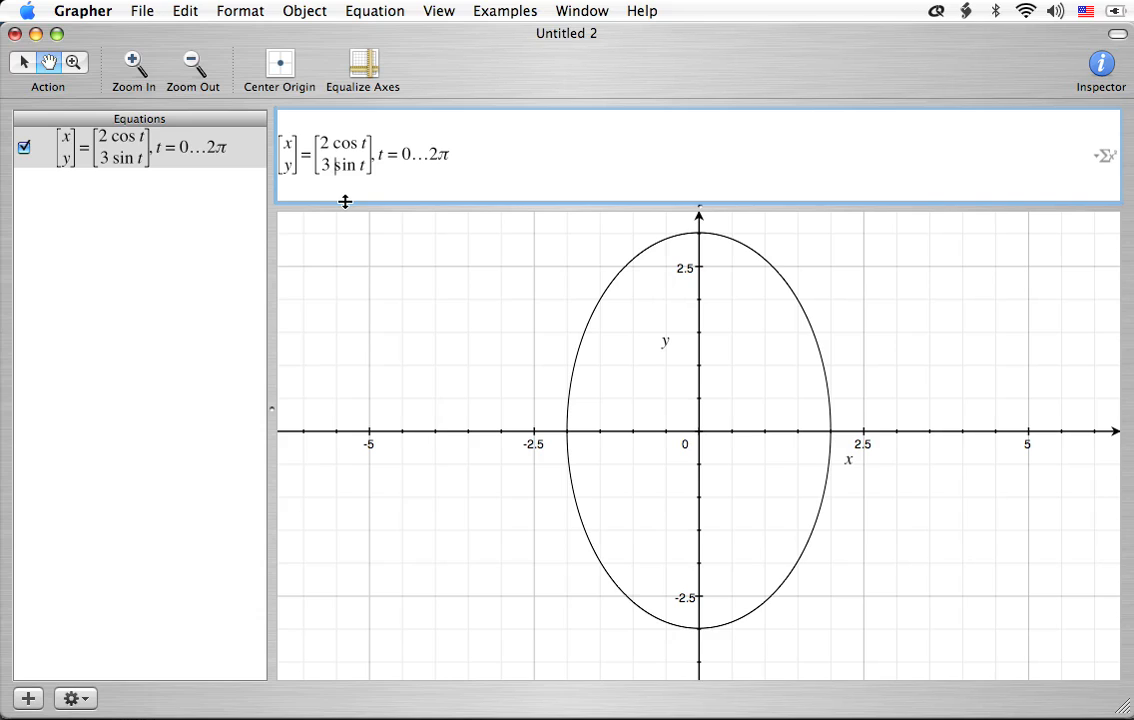
# Set the coefficient of the sine component back to 2
pyautogui.press('BackSpace')
pyautogui.press('BackSpace')
pyautogui.write('2')
pyautogui.press('Return')
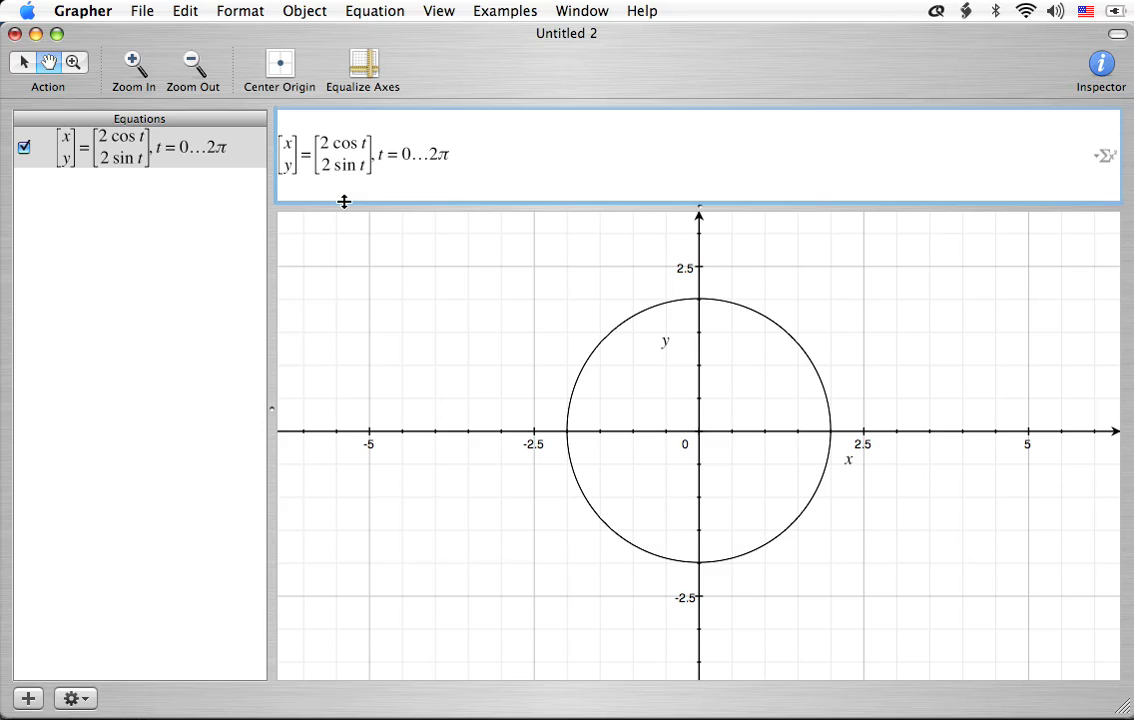
# Add a new equation a = 1 and reorder the list so it sits above the parametric curve
pyautogui.press('super+n')
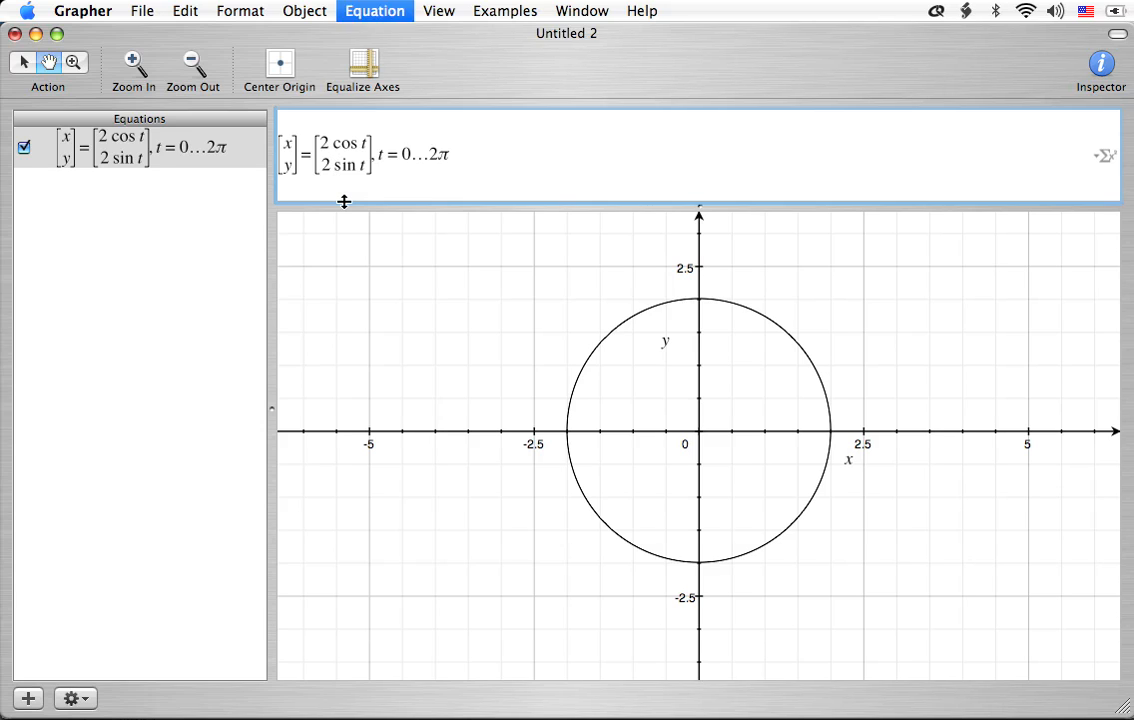
pyautogui.press('BackSpace')
pyautogui.press('BackSpace')
pyautogui.write('a = 1')
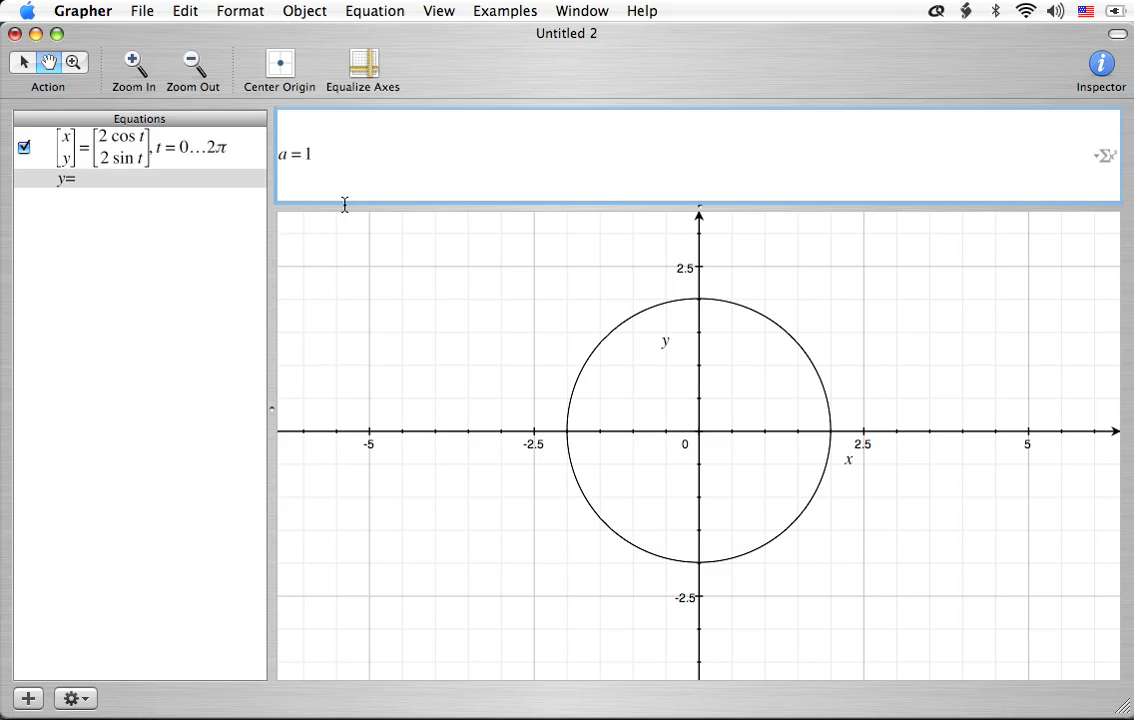
pyautogui.press('Return')
pyautogui.click(74, 290)
pyautogui.moveTo(84, 150); pyautogui.dragTo(95, 201)
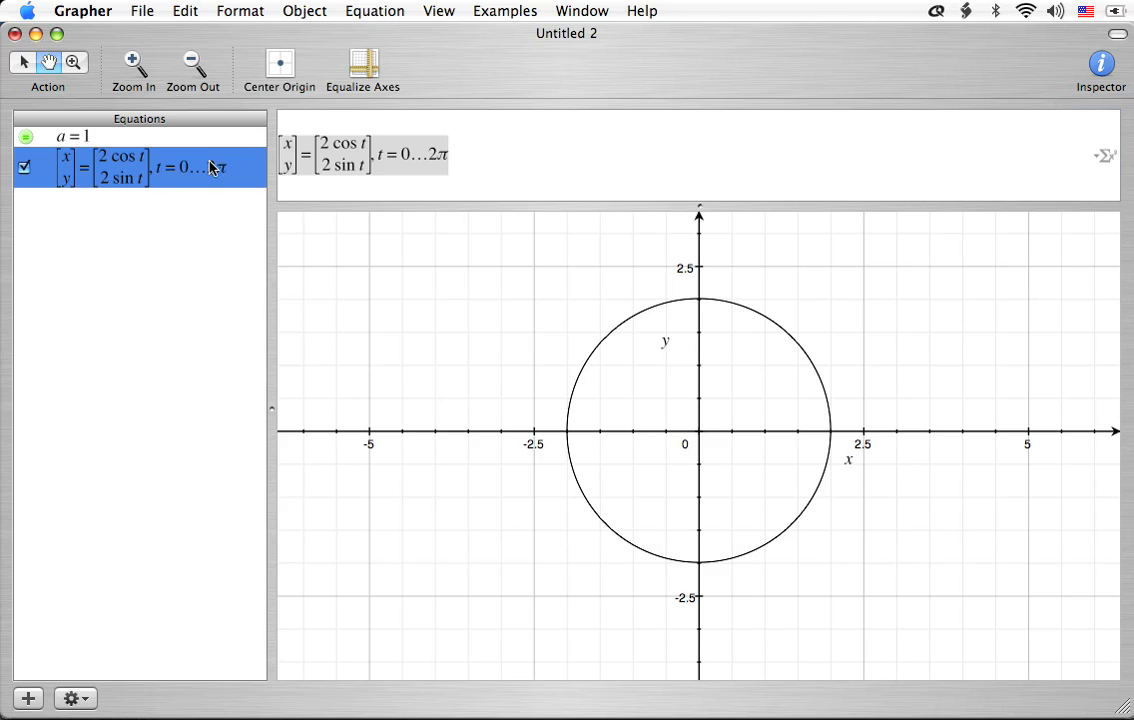
# Change the upper limit of t in the parametric curve to aπ
pyautogui.click(470, 158)
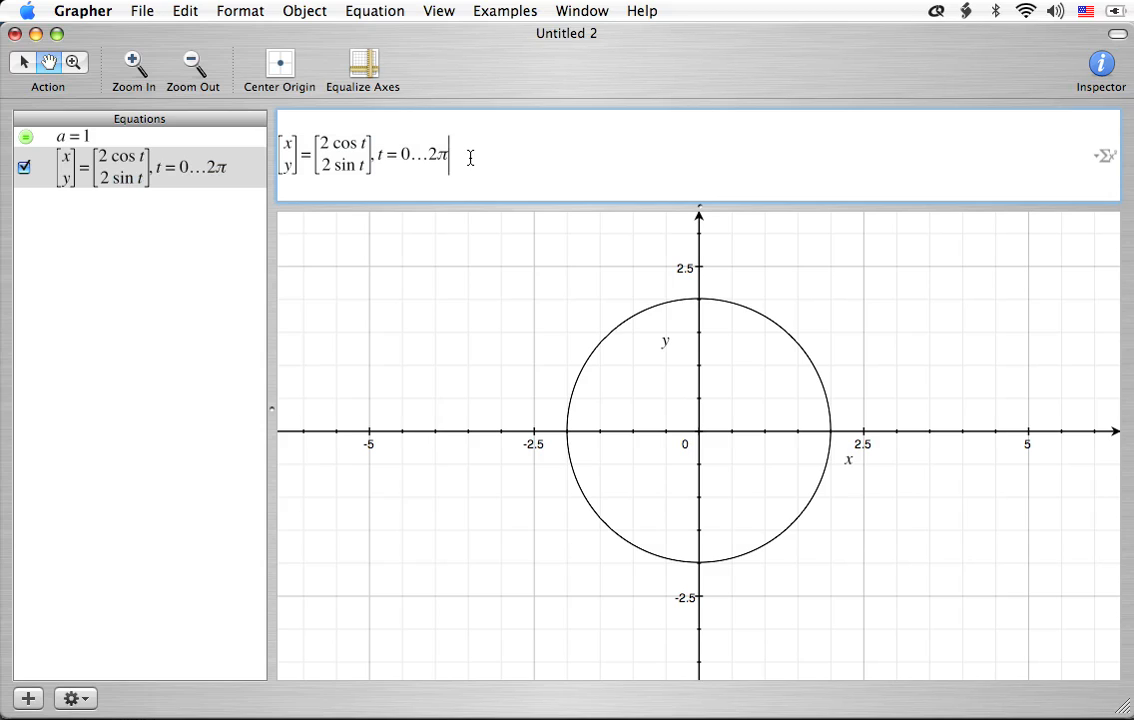
pyautogui.press('BackSpace')
pyautogui.press('BackSpace')
pyautogui.write('aπ')
pyautogui.press('Return')
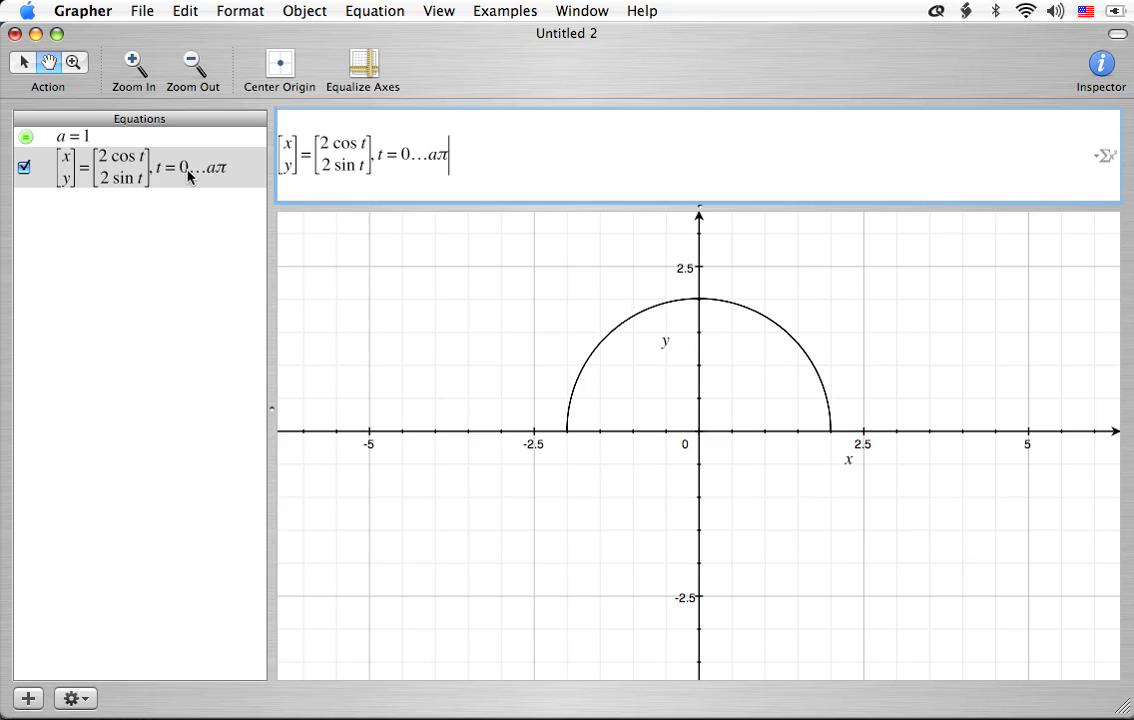
# Turn the constant a into an animated parameter
pyautogui.click(80, 137)
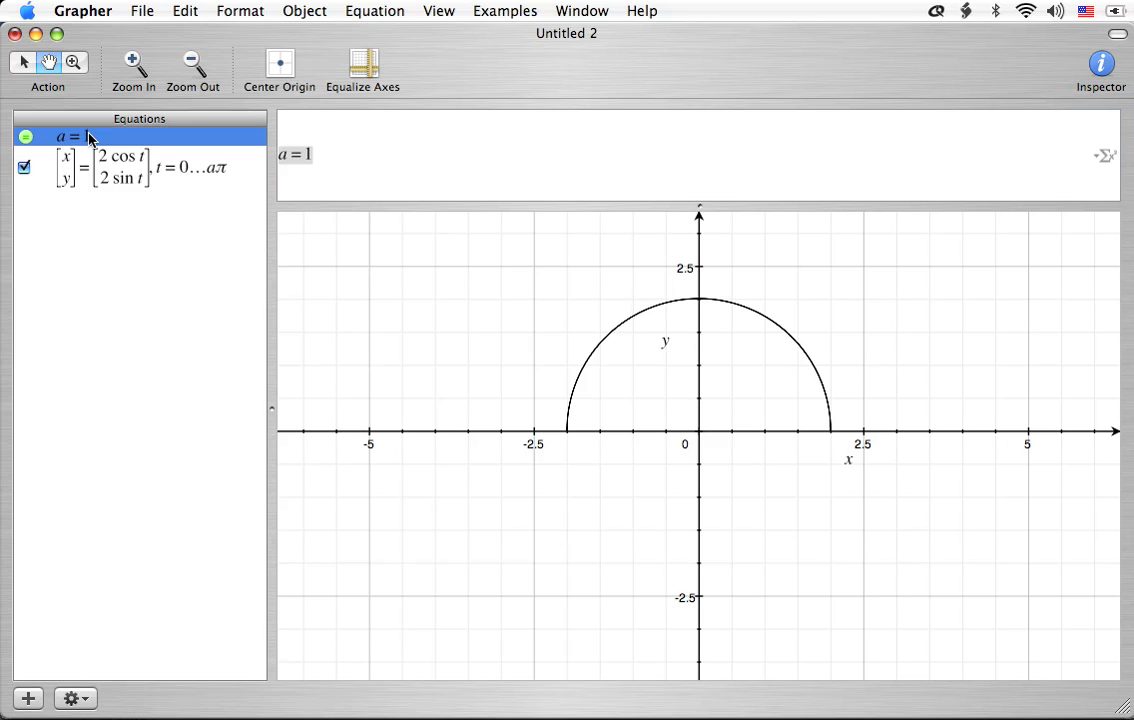
pyautogui.click(375, 10)
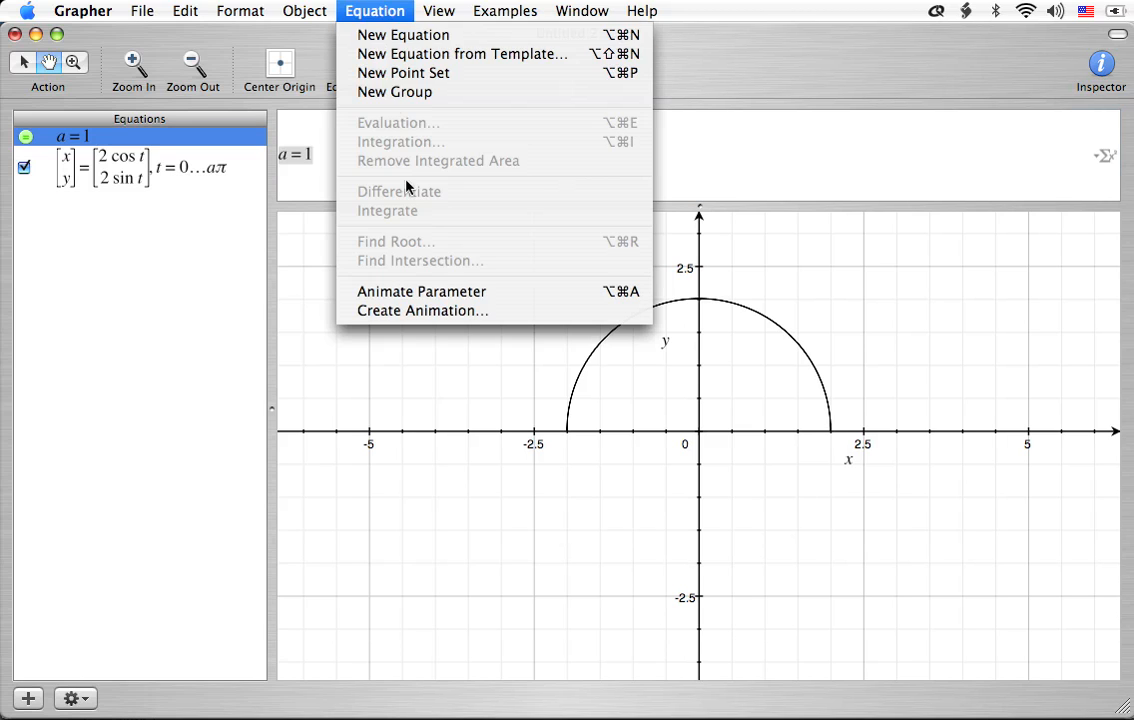
pyautogui.click(434, 294)
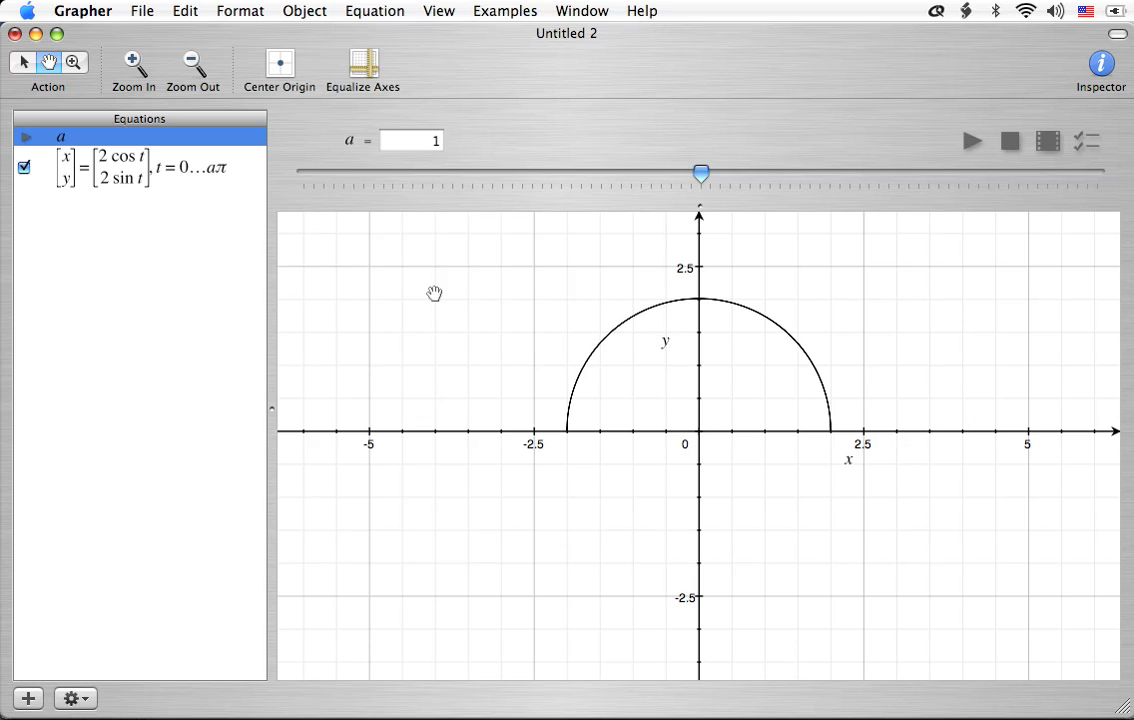
# Set the animation range of parameter a to a minimum of 0 and a maximum of 2, and play the animation
pyautogui.click(1089, 145)
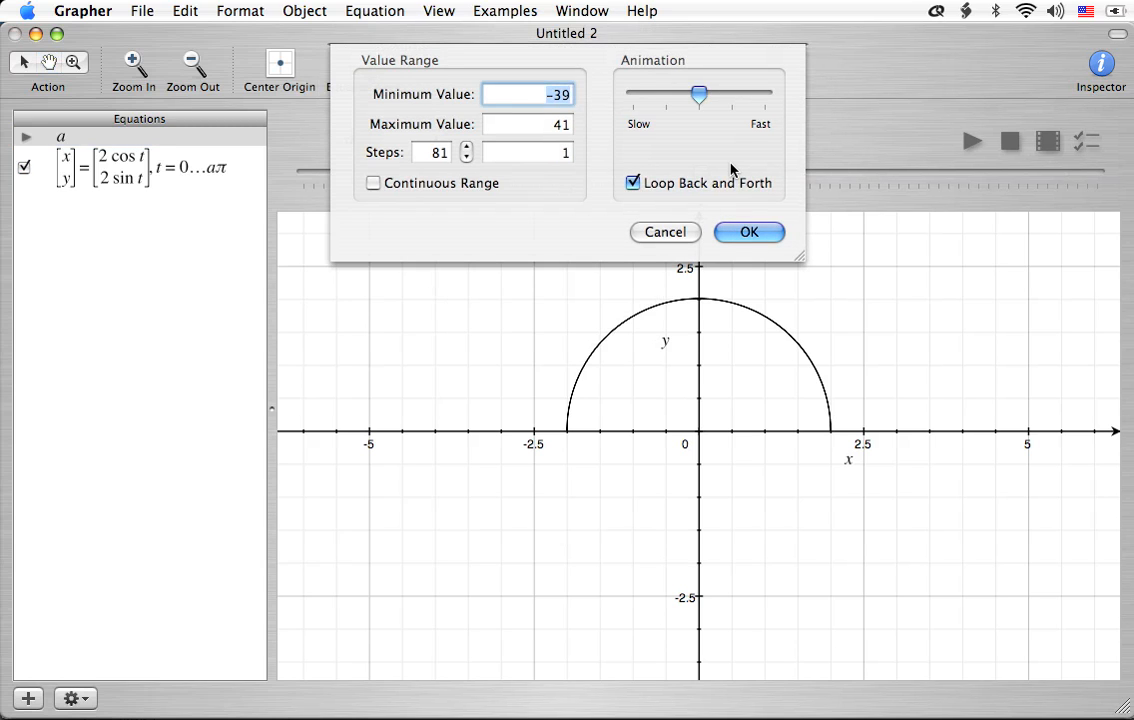
pyautogui.write('0')
pyautogui.press('Tab')
pyautogui.write('2')
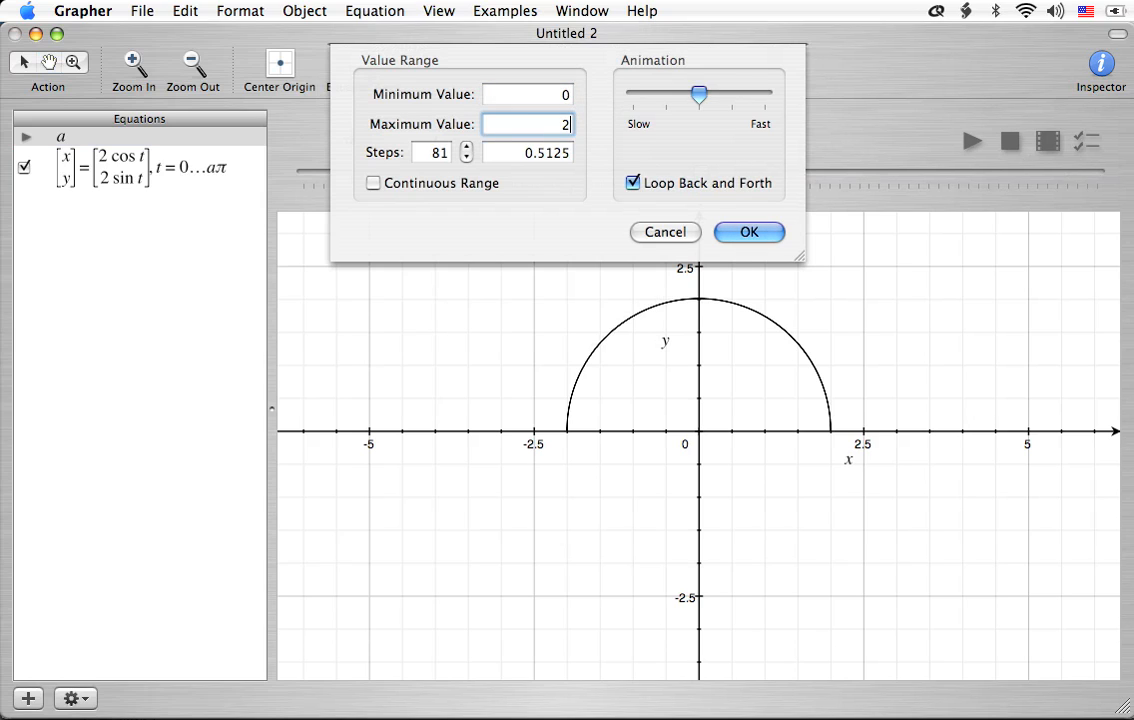
pyautogui.press('Tab')
pyautogui.press('Tab')
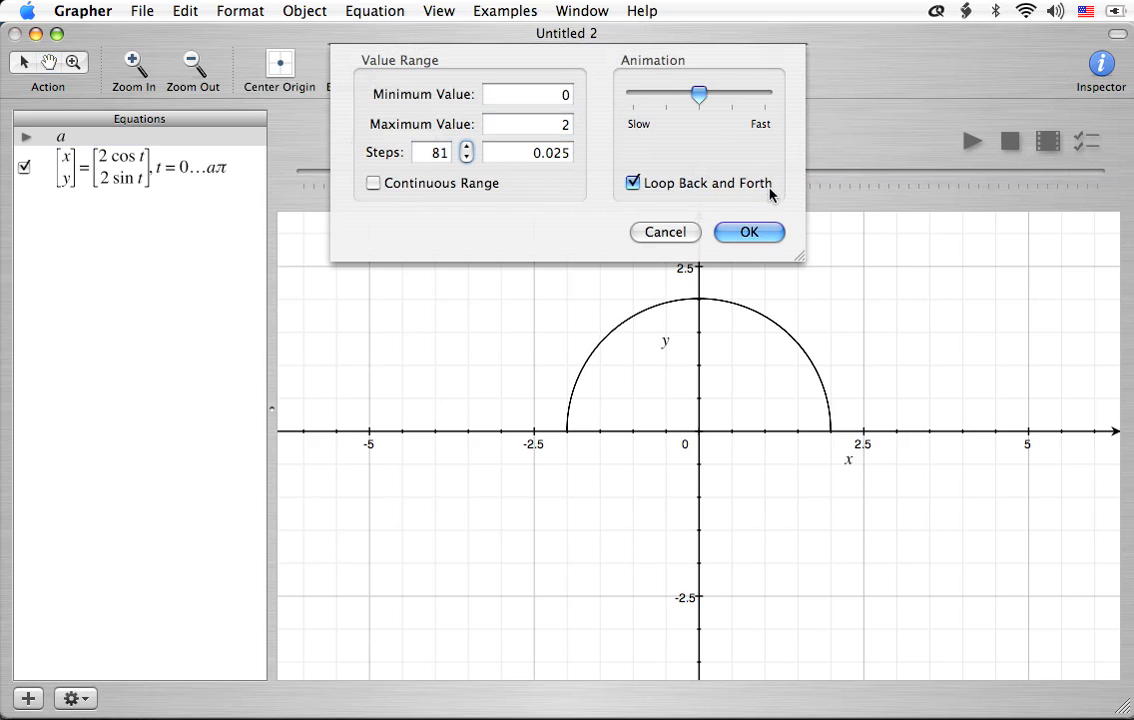
pyautogui.click(745, 230)
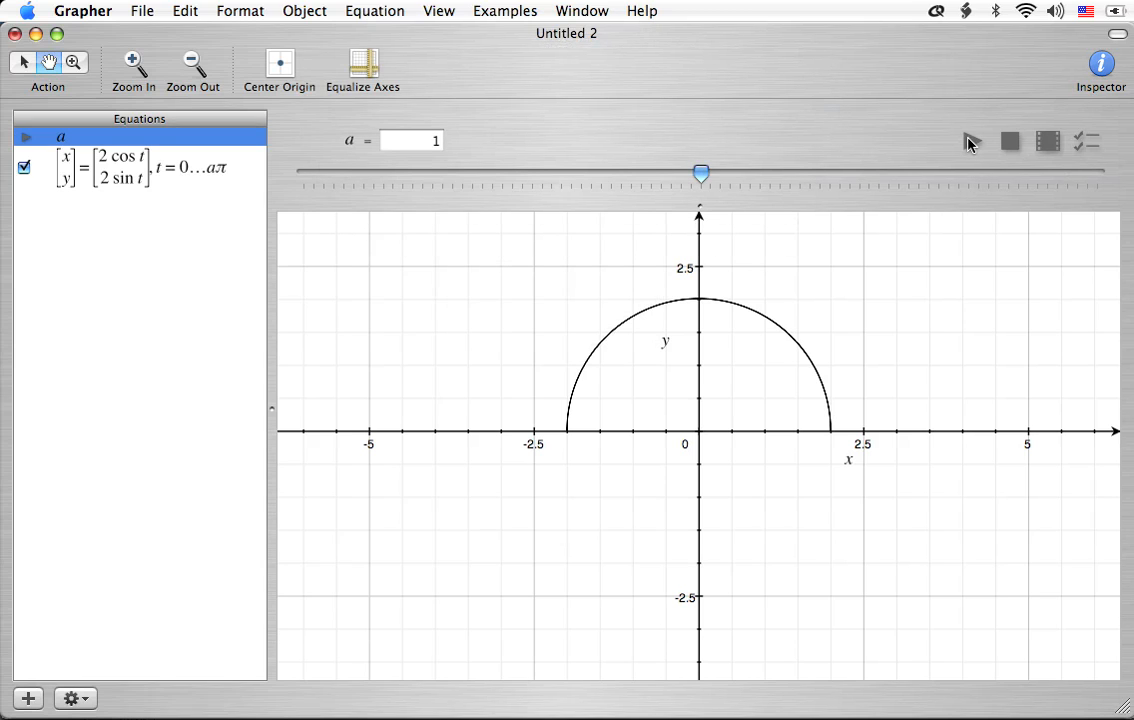
pyautogui.click(968, 144)
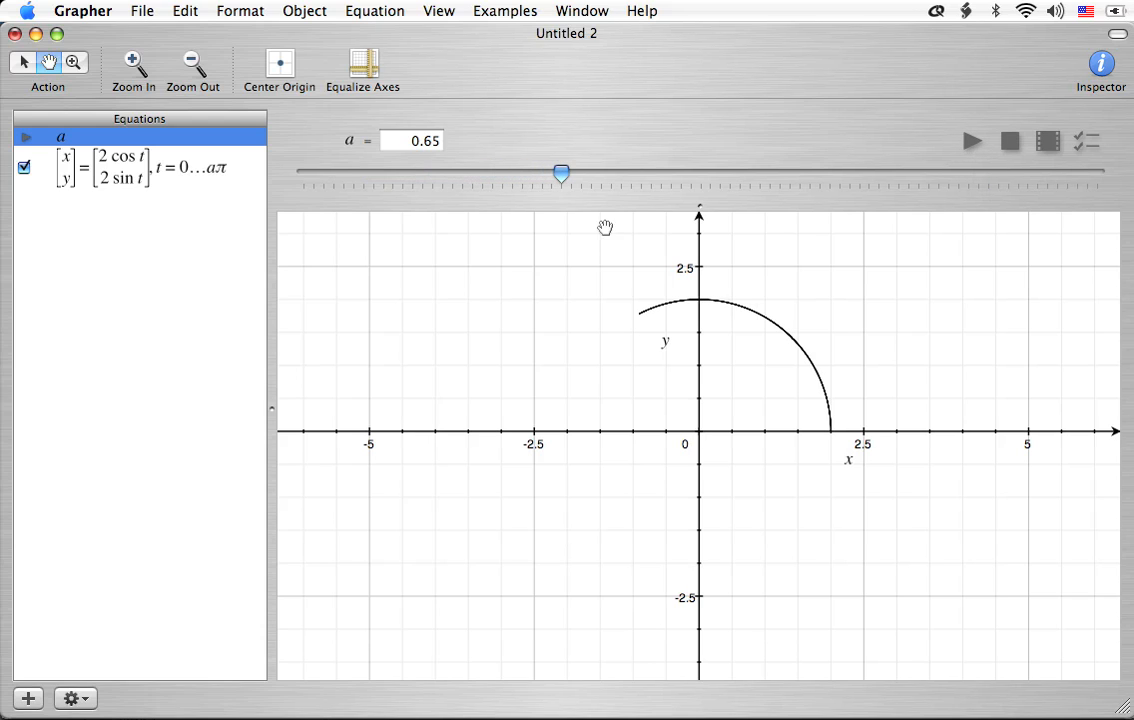
# Copy the curve into a new equation with t from 0 to 2π and place it above the aπ curve in the list
pyautogui.click(137, 170)
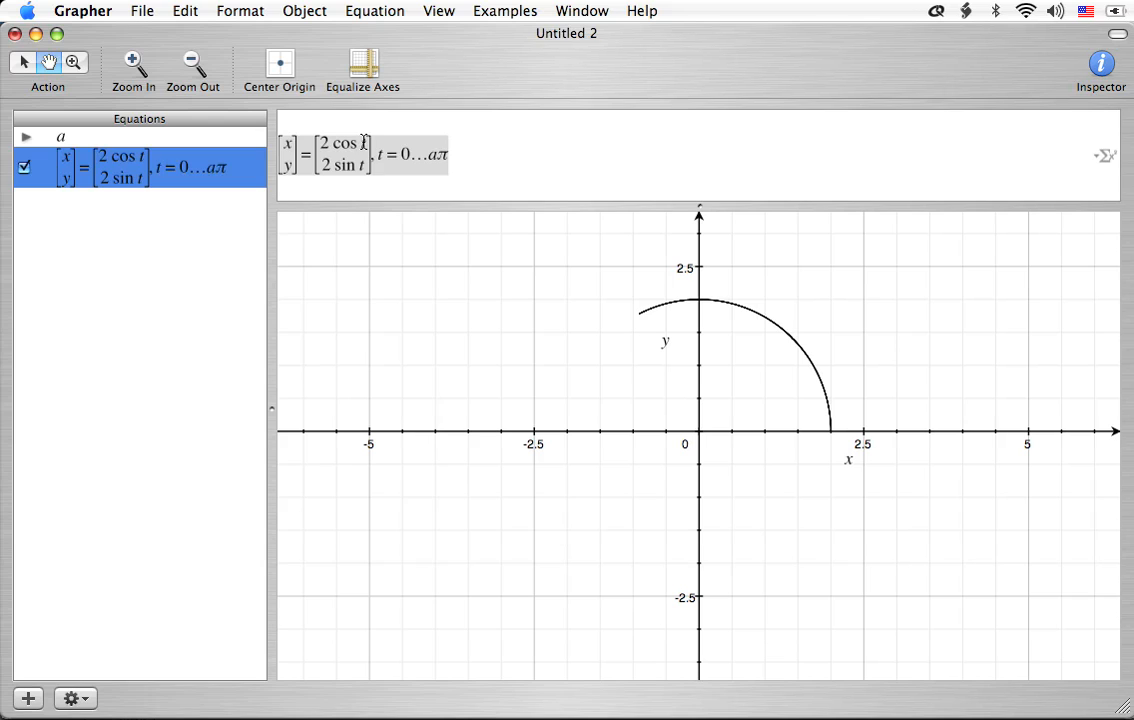
pyautogui.click(496, 168)
pyautogui.press('super+c')
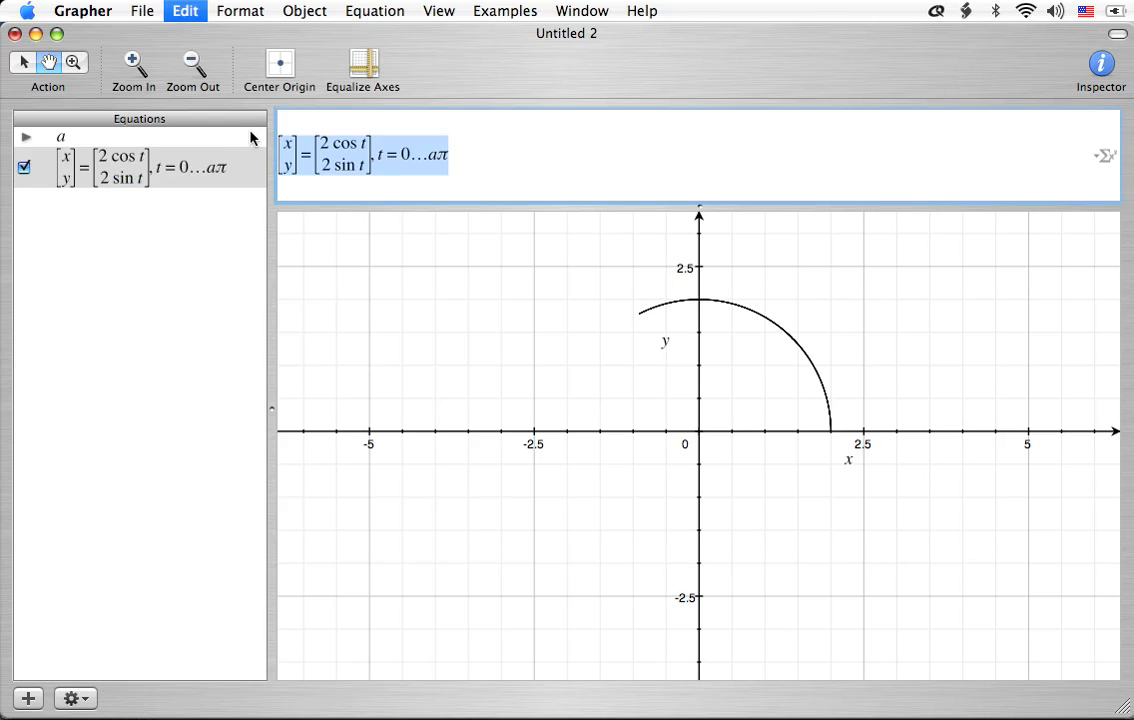
pyautogui.press('super+shift+n')
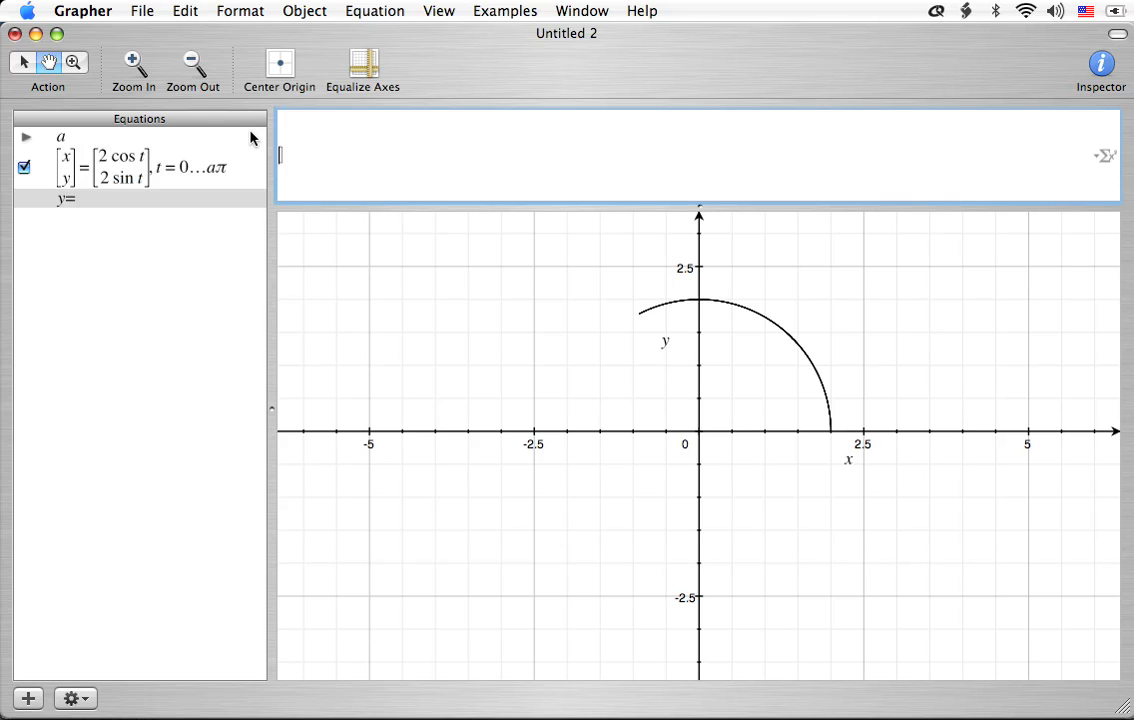
pyautogui.press('super+v')
pyautogui.press('BackSpace')
pyautogui.press('BackSpace')
pyautogui.write('2')
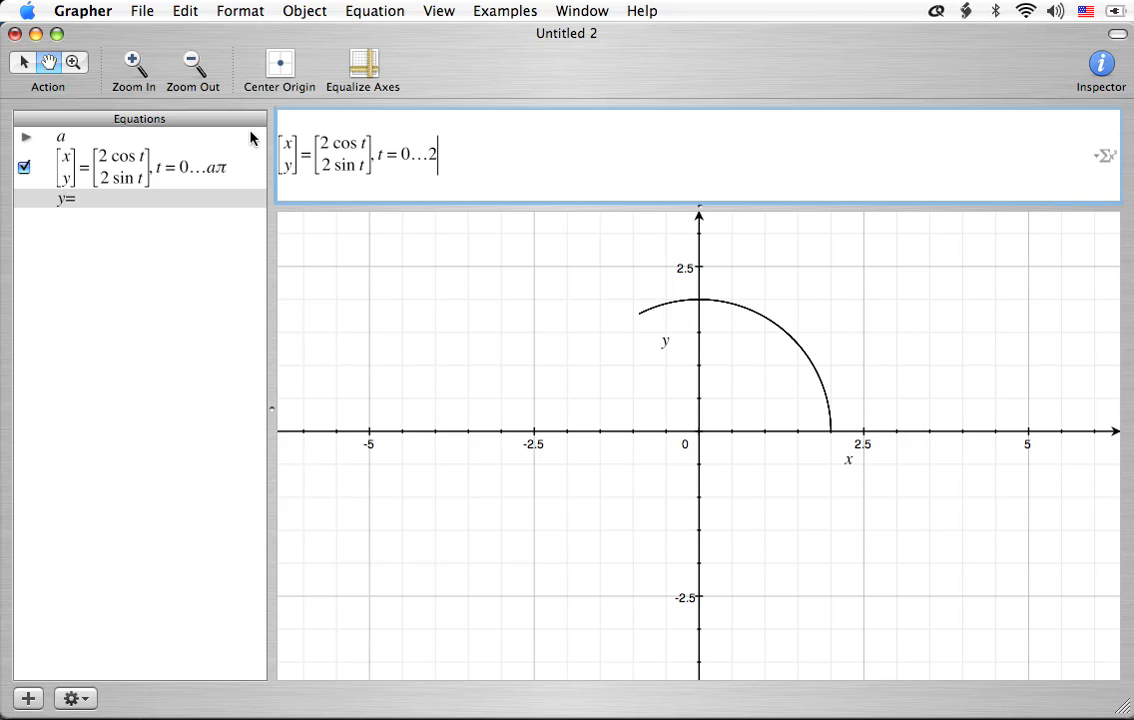
pyautogui.press('Return')
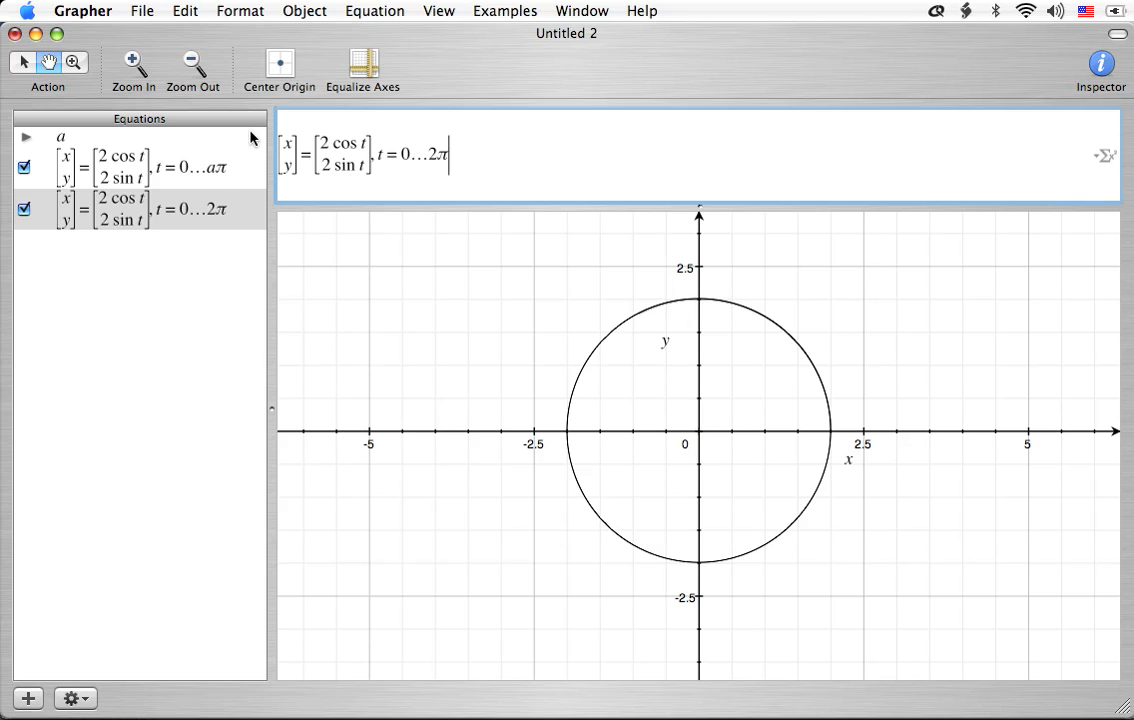
pyautogui.moveTo(90, 168); pyautogui.dragTo(98, 238)
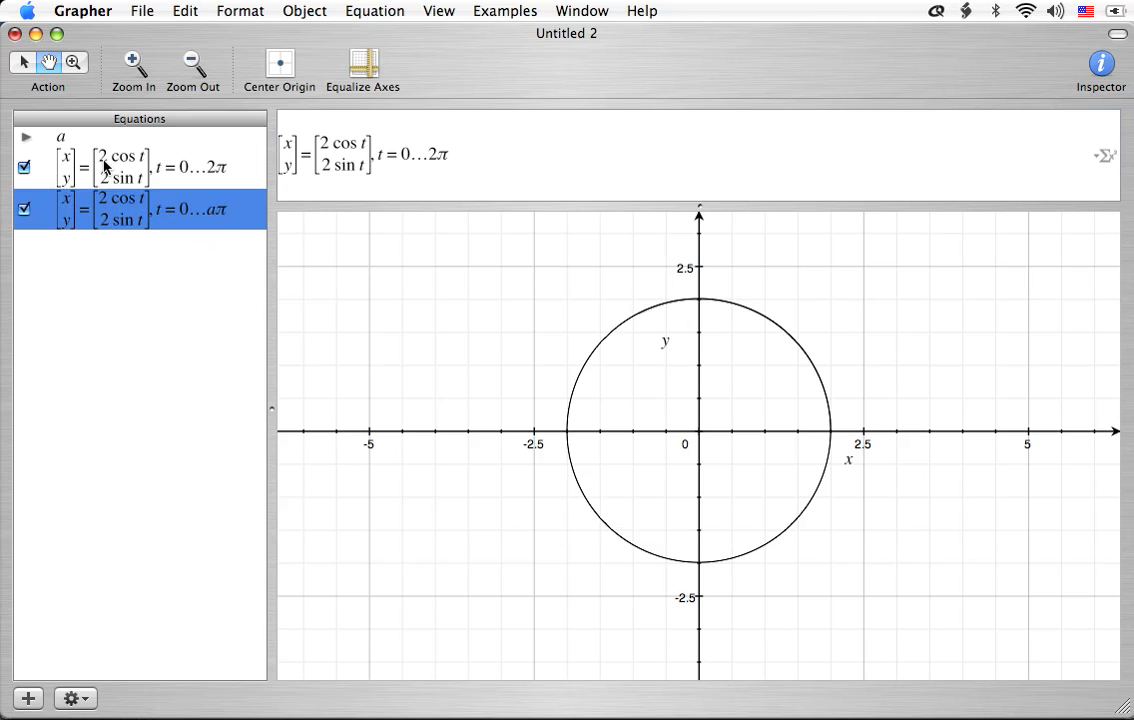
# Set the line color of the 0…2π circle to Maraschino red
pyautogui.click(105, 162)
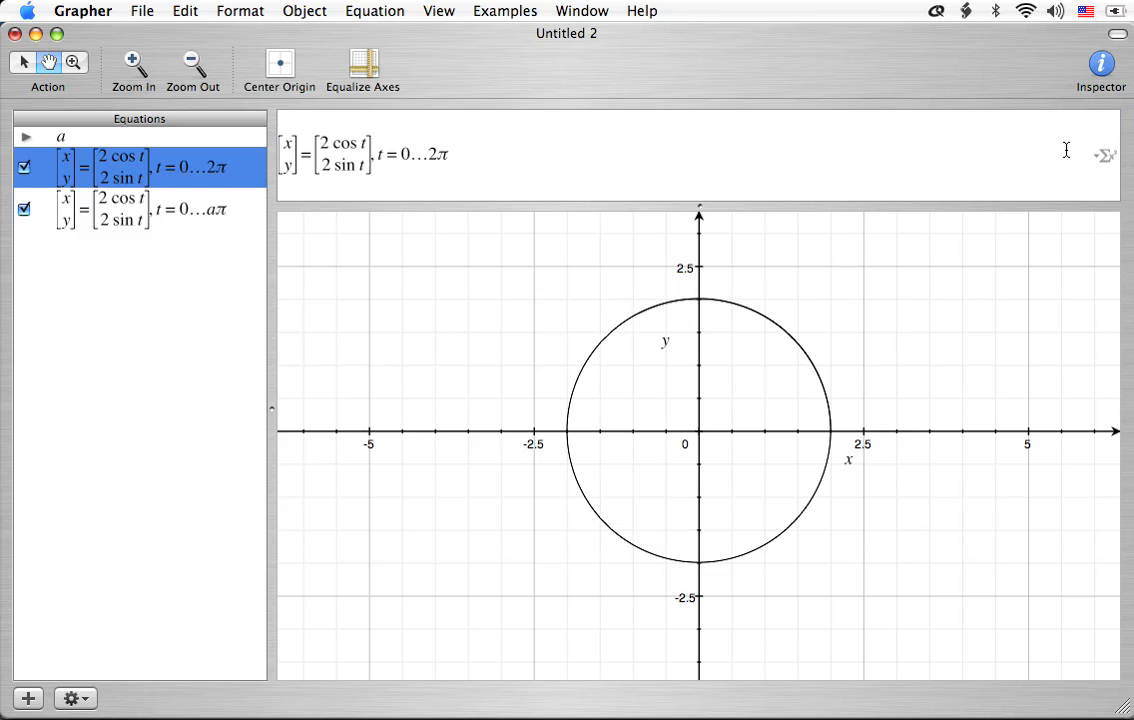
pyautogui.click(1082, 80)
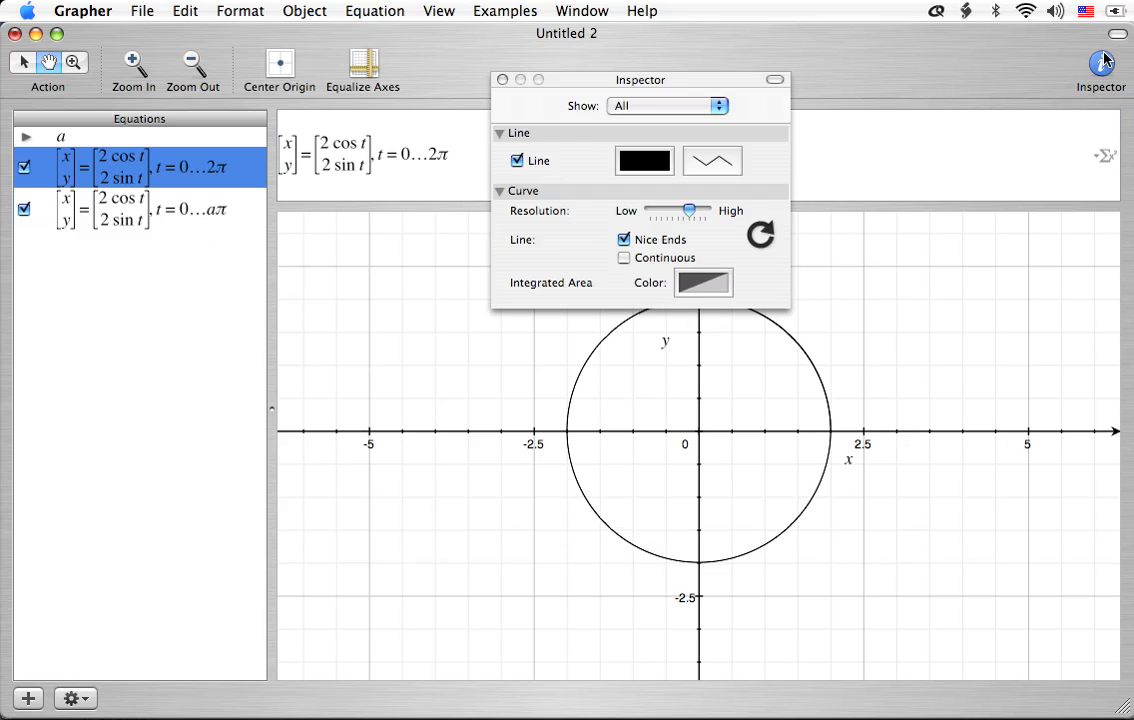
pyautogui.click(643, 162)
pyautogui.click(449, 335)
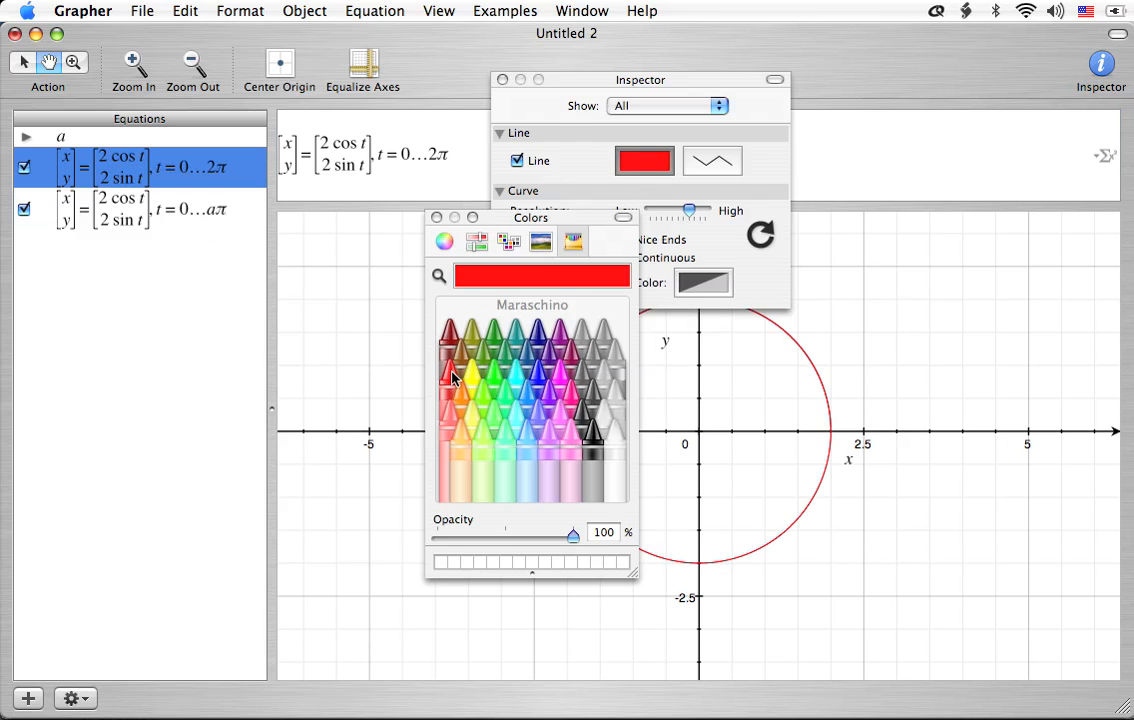
pyautogui.click(436, 218)
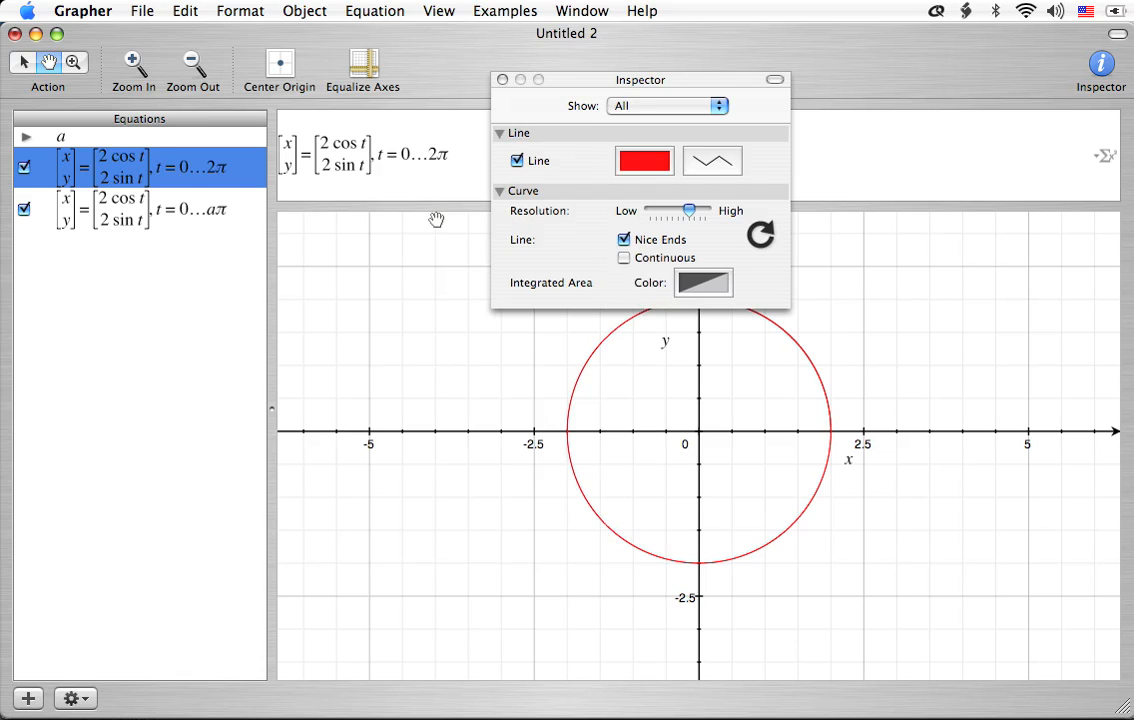
# Set the line style of the 0…2π circle to the dashed pattern with values 10 and 10
pyautogui.click(722, 166)
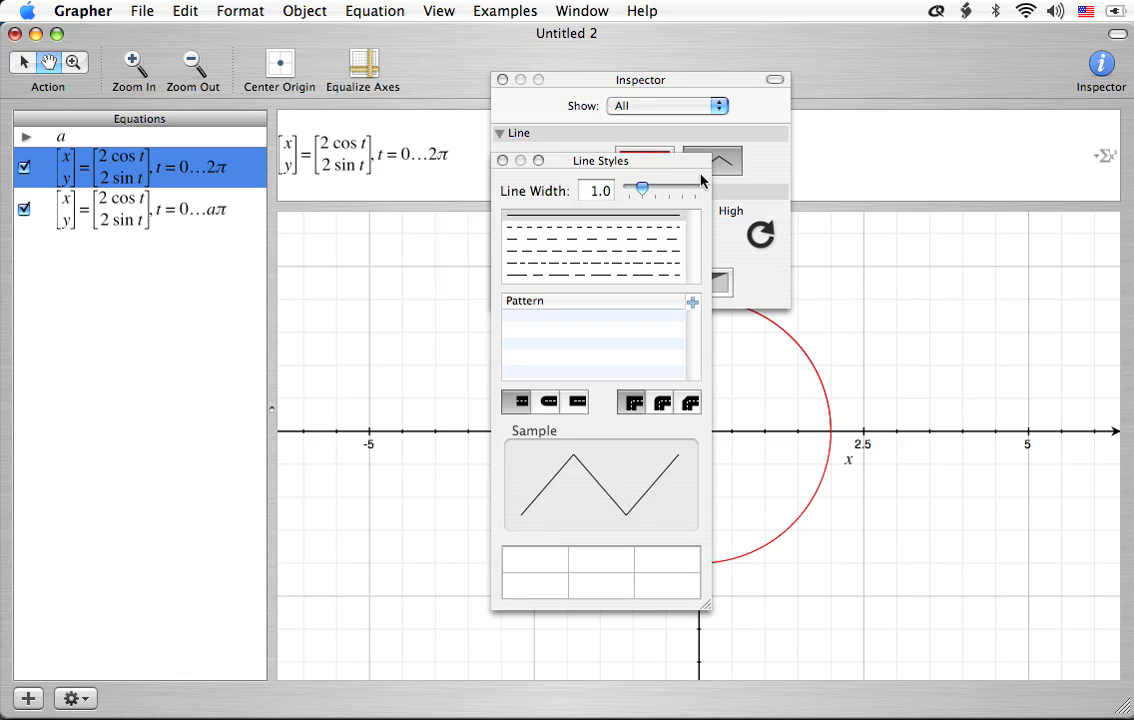
pyautogui.click(622, 243)
pyautogui.click(622, 240)
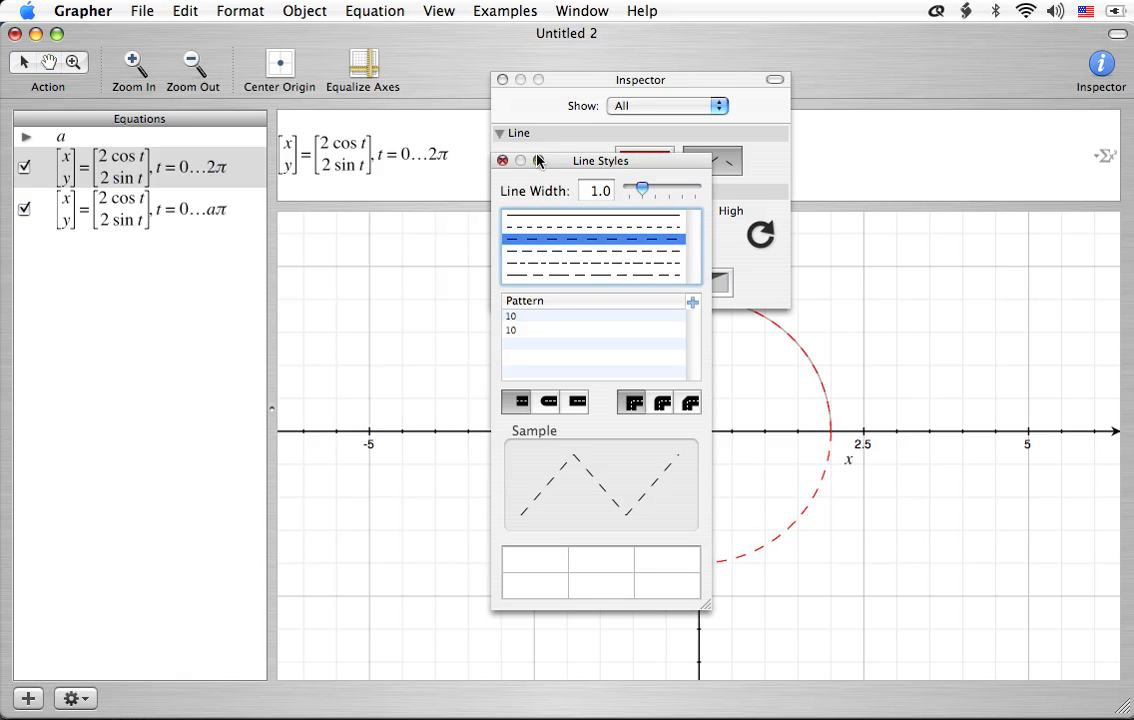
pyautogui.click(503, 161)
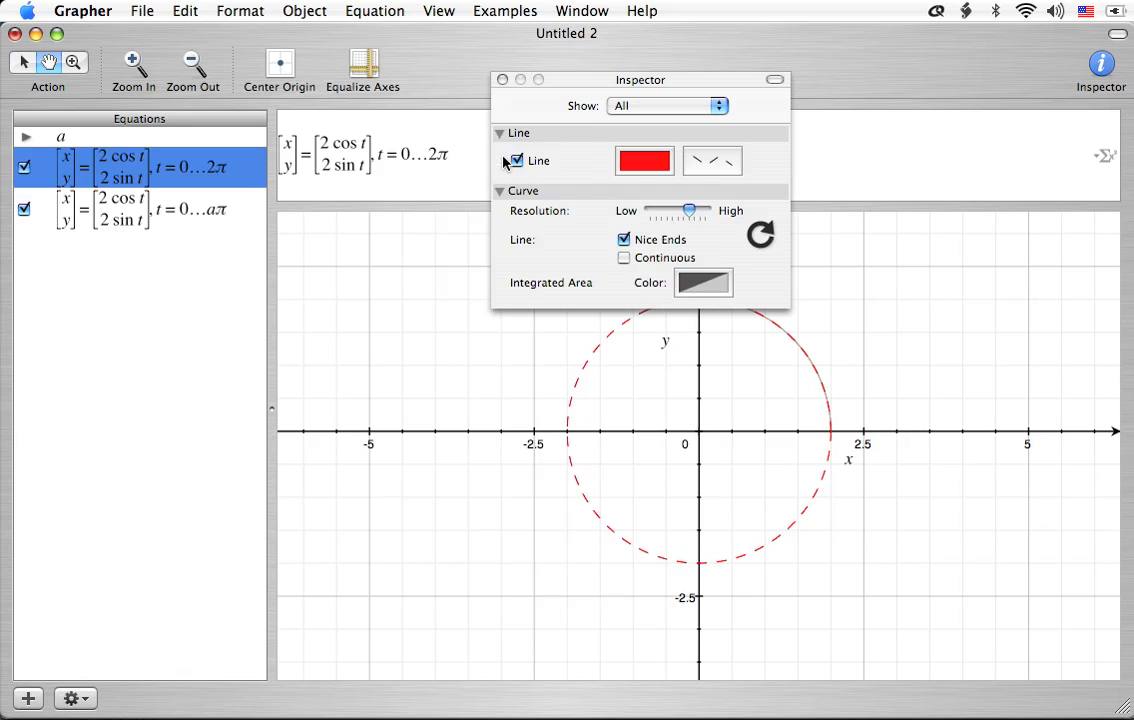
pyautogui.click(502, 79)
pyautogui.click(176, 404)
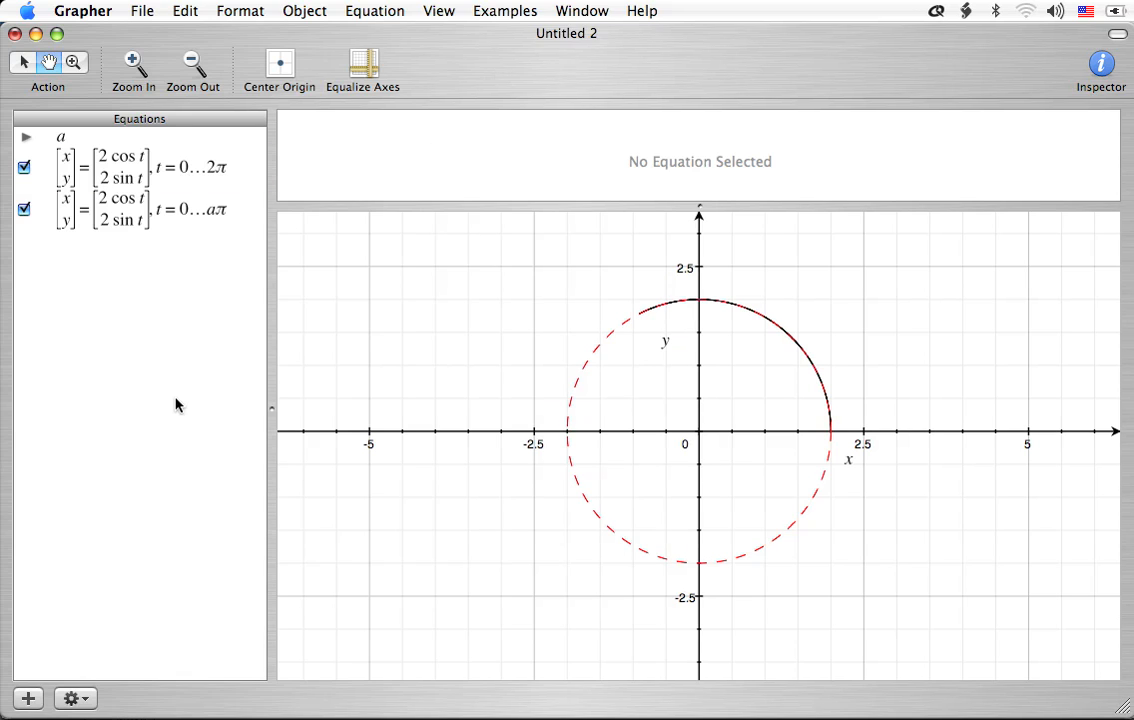
# Copy the curve with t from 0 to aπ into a new equation at the end of the list
pyautogui.click(128, 180)
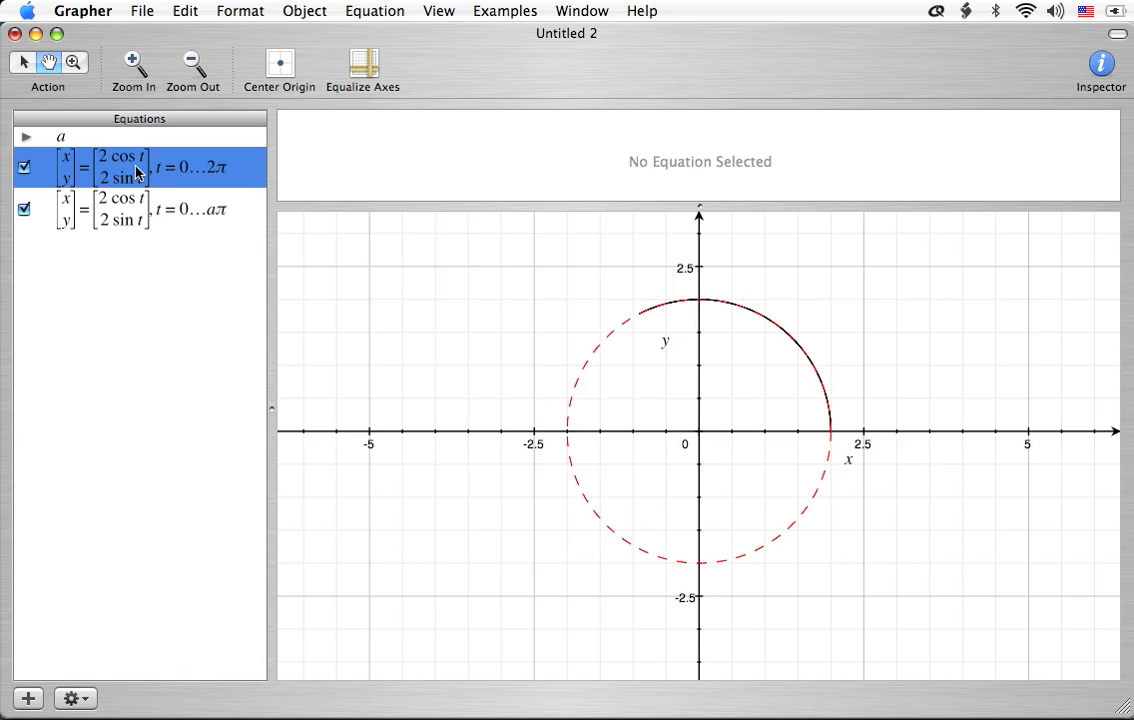
pyautogui.click(228, 209)
pyautogui.click(500, 158)
pyautogui.moveTo(500, 158); pyautogui.dragTo(296, 131)
pyautogui.press('super+c')
pyautogui.press('super+alt+n')
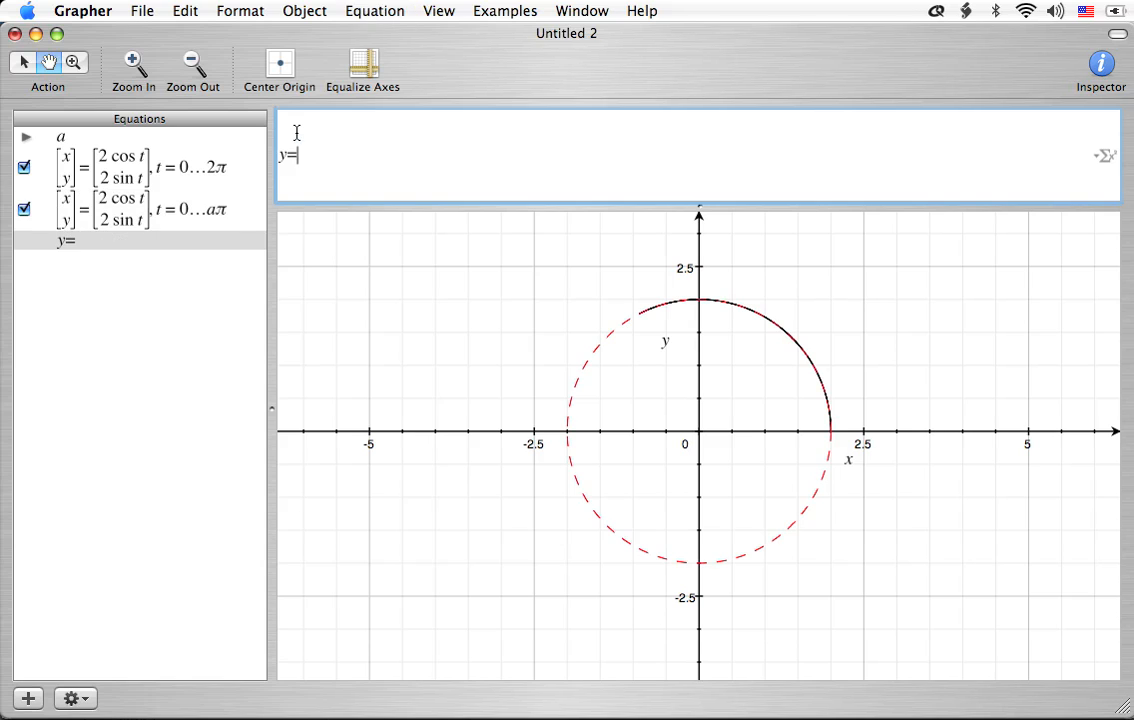
pyautogui.press('super+v')
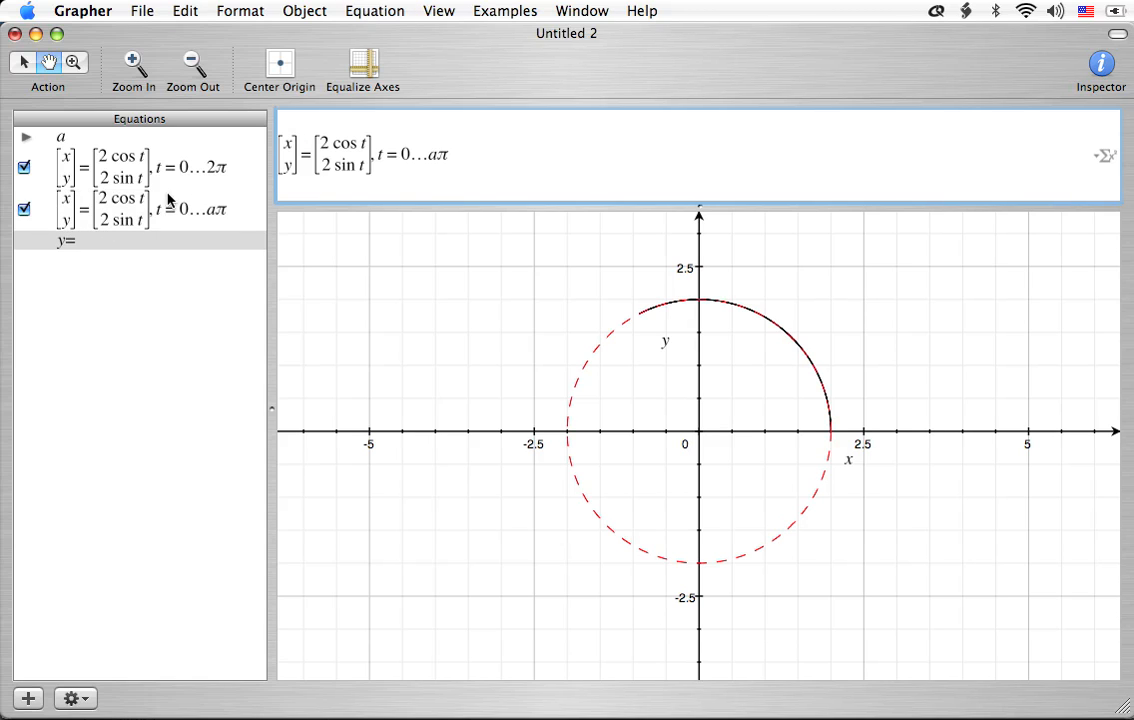
pyautogui.click(147, 219)
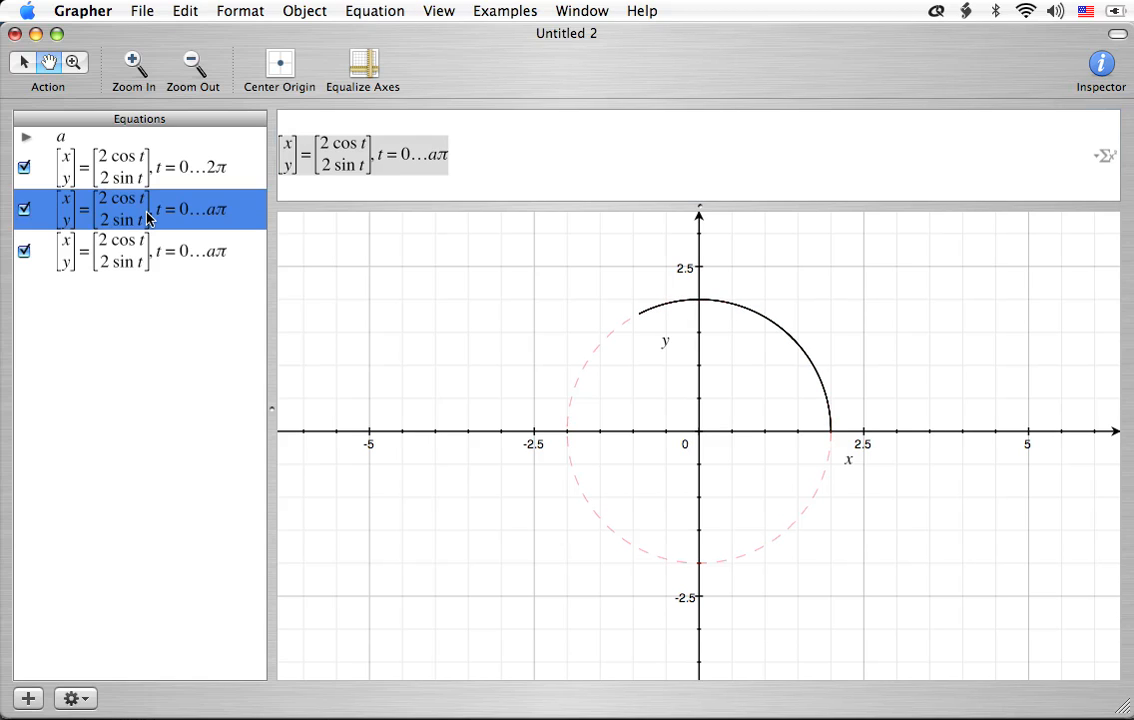
pyautogui.press('Tab')
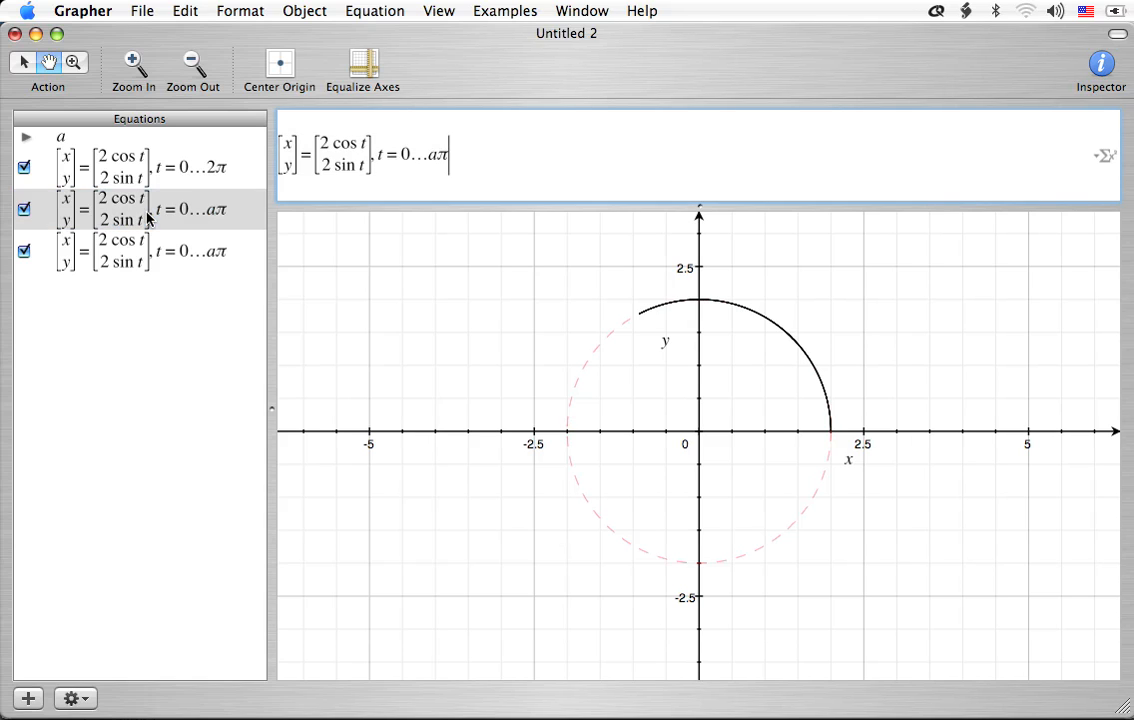
# Delete the original 0…aπ curve so only its copy at the end of the list remains
pyautogui.click(130, 270)
pyautogui.click(136, 215)
pyautogui.press('Delete')
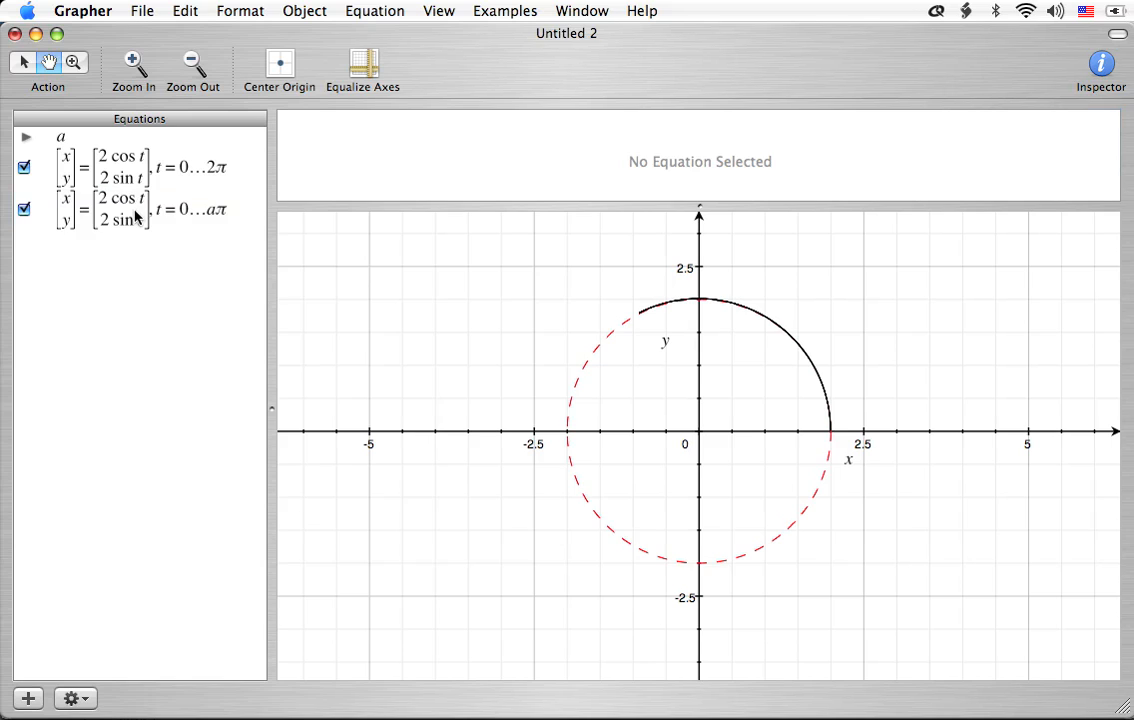
# Play the animation of parameter a to check the tracing over the dashed circle, and pause it
pyautogui.click(136, 215)
pyautogui.click(155, 338)
pyautogui.click(26, 137)
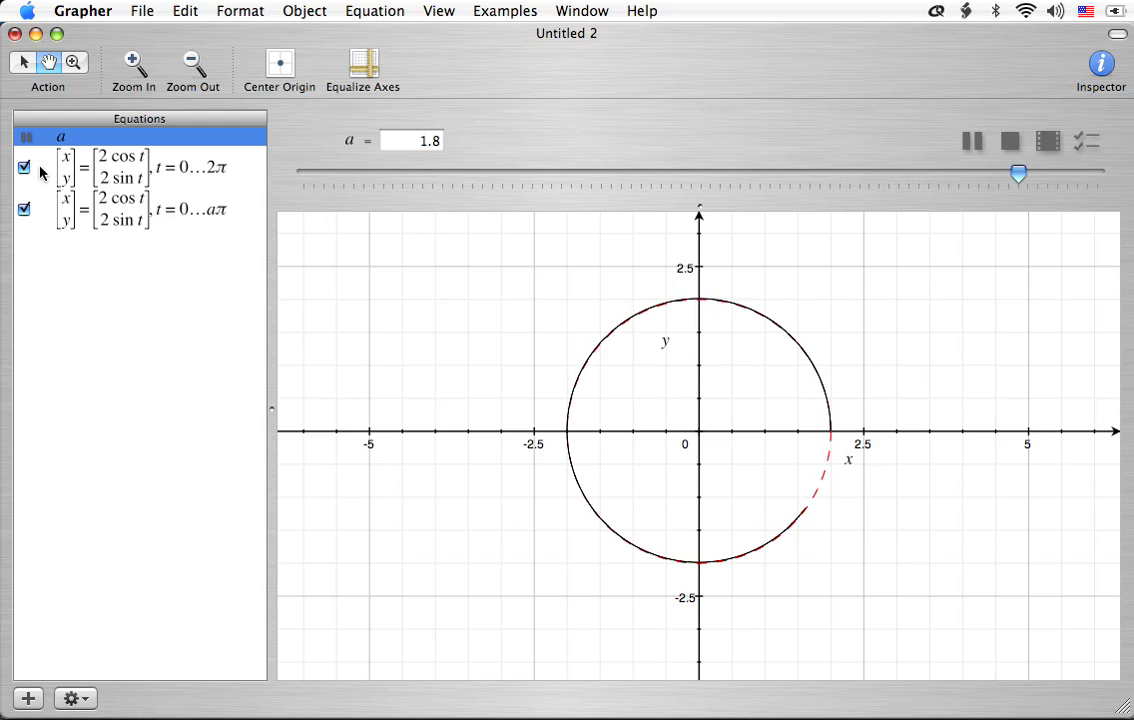
pyautogui.click(26, 139)
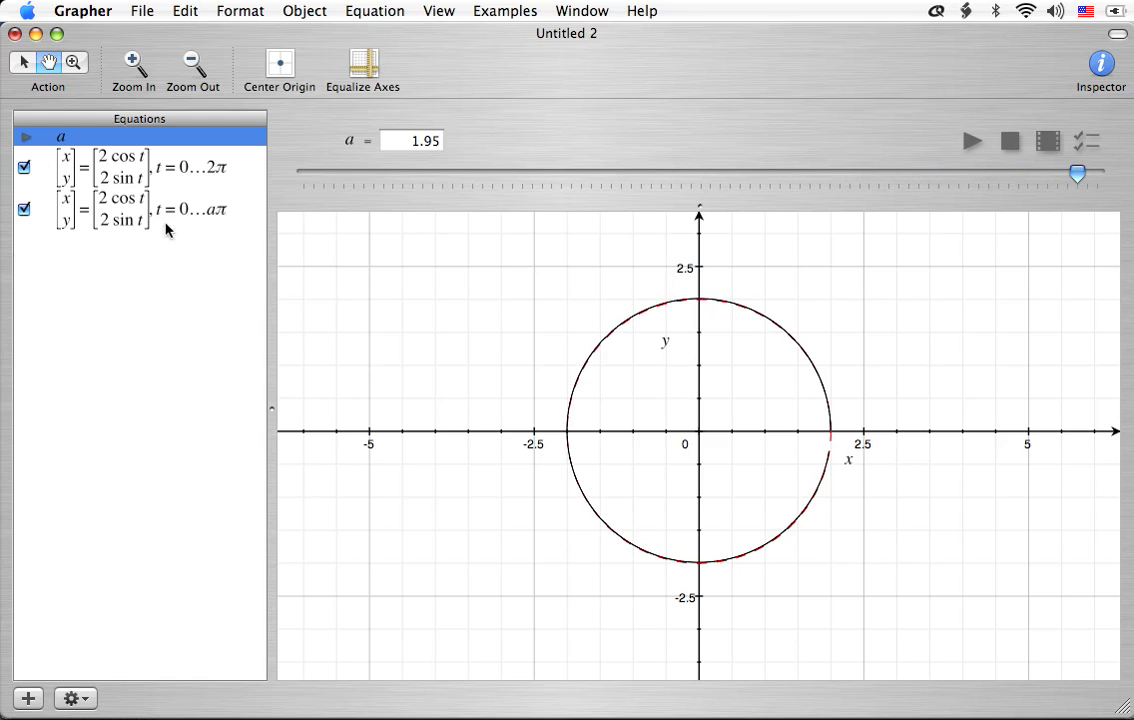
# Add a new equation from the parametric Cartesian Curve template
pyautogui.click(368, 10)
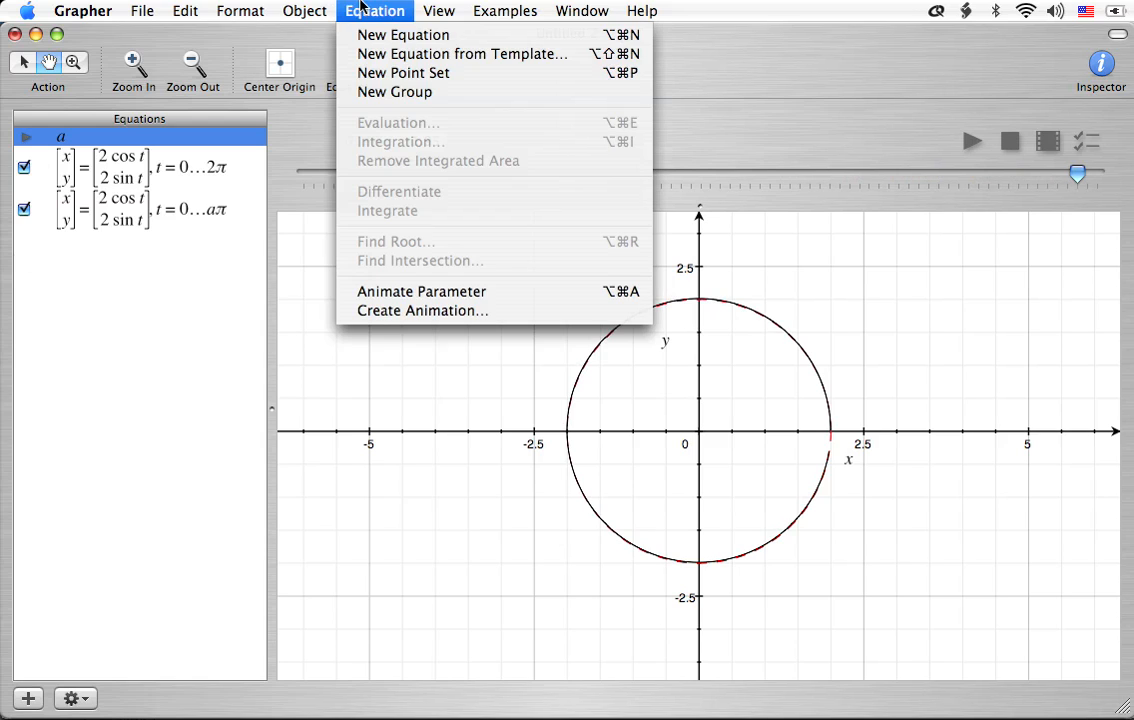
pyautogui.click(384, 52)
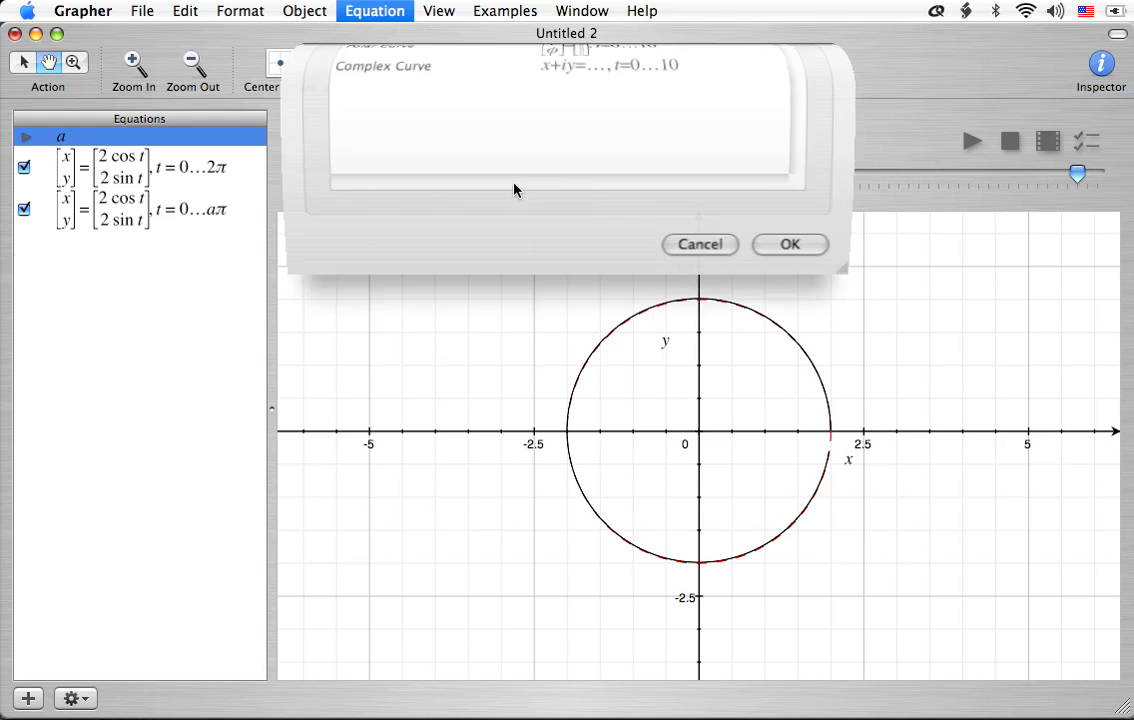
pyautogui.click(610, 133)
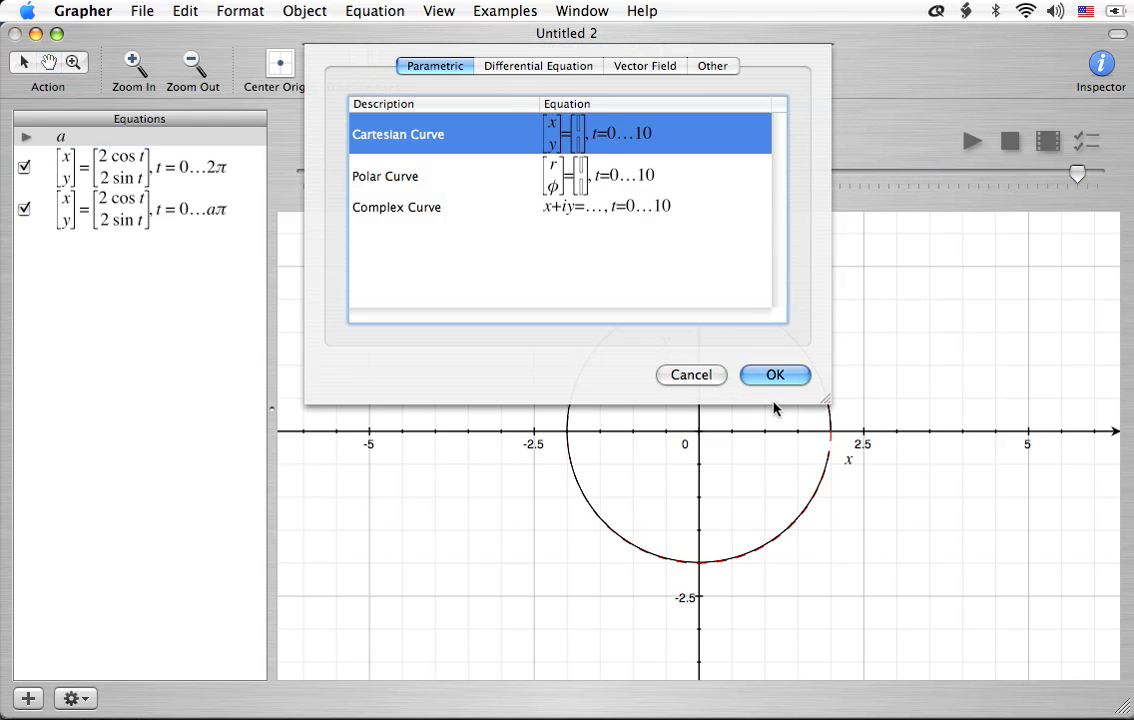
pyautogui.click(775, 376)
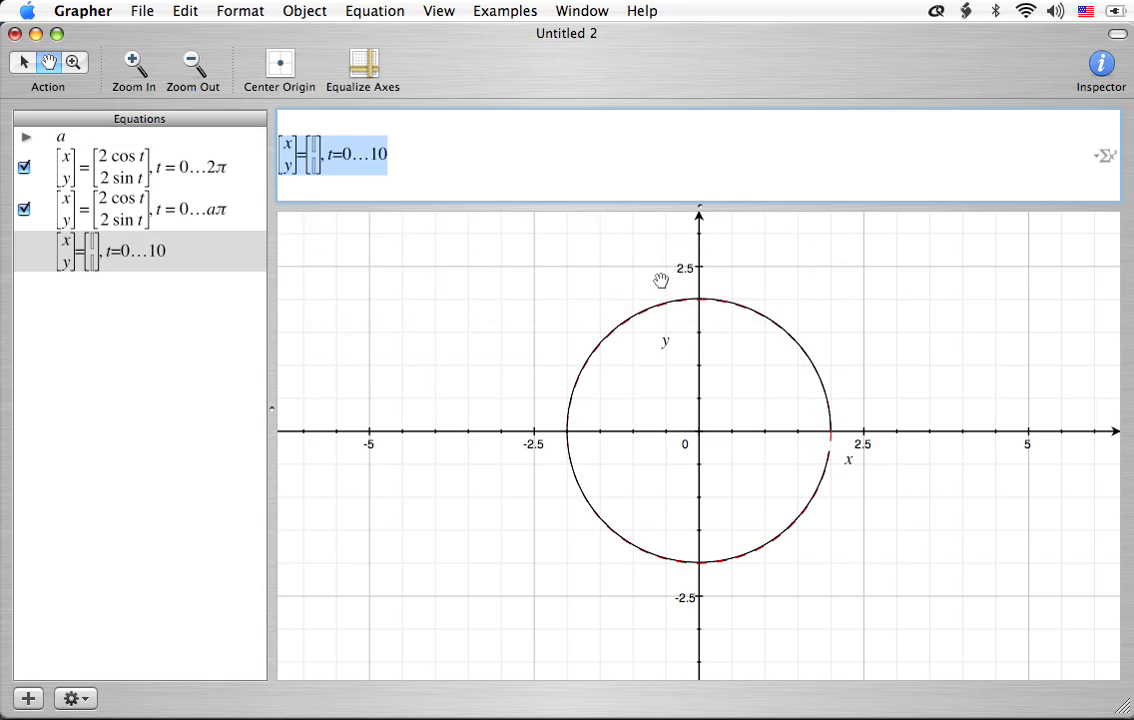
# Remove the t=0…10 range from the new template equation, leaving only the x and y vector
pyautogui.press('BackSpace')
pyautogui.press('BackSpace')
pyautogui.press('BackSpace')
pyautogui.press('BackSpace')
pyautogui.press('BackSpace')
pyautogui.press('BackSpace')
pyautogui.press('BackSpace')
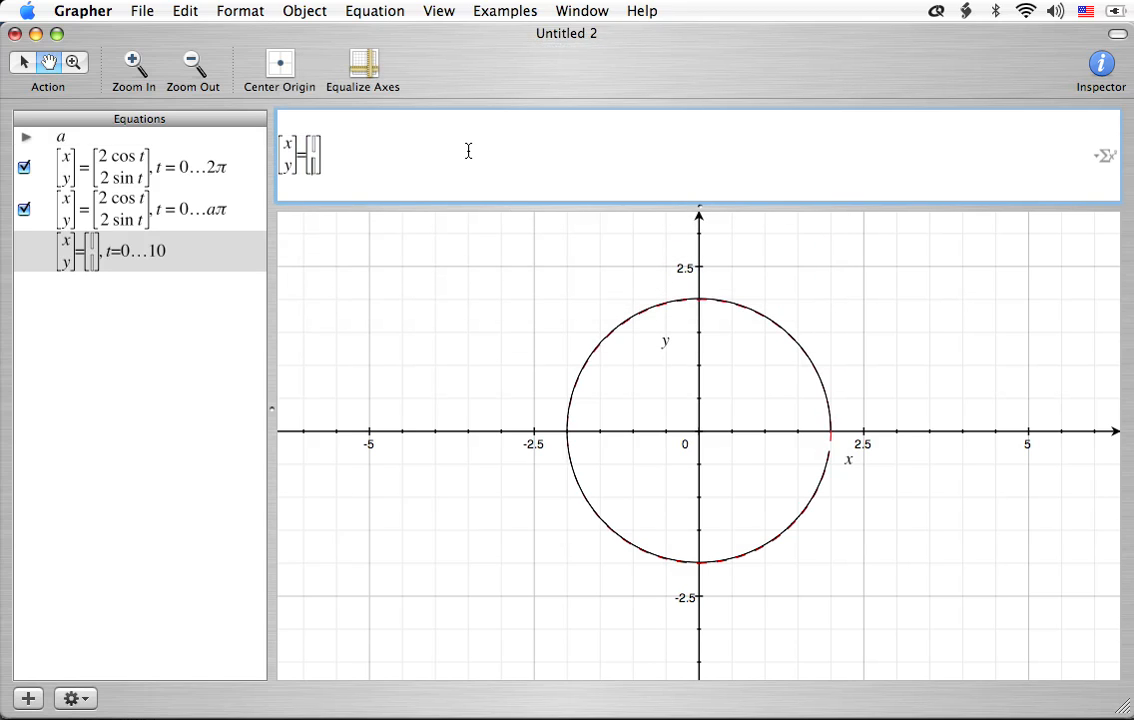
pyautogui.press('BackSpace')
pyautogui.press('Left')
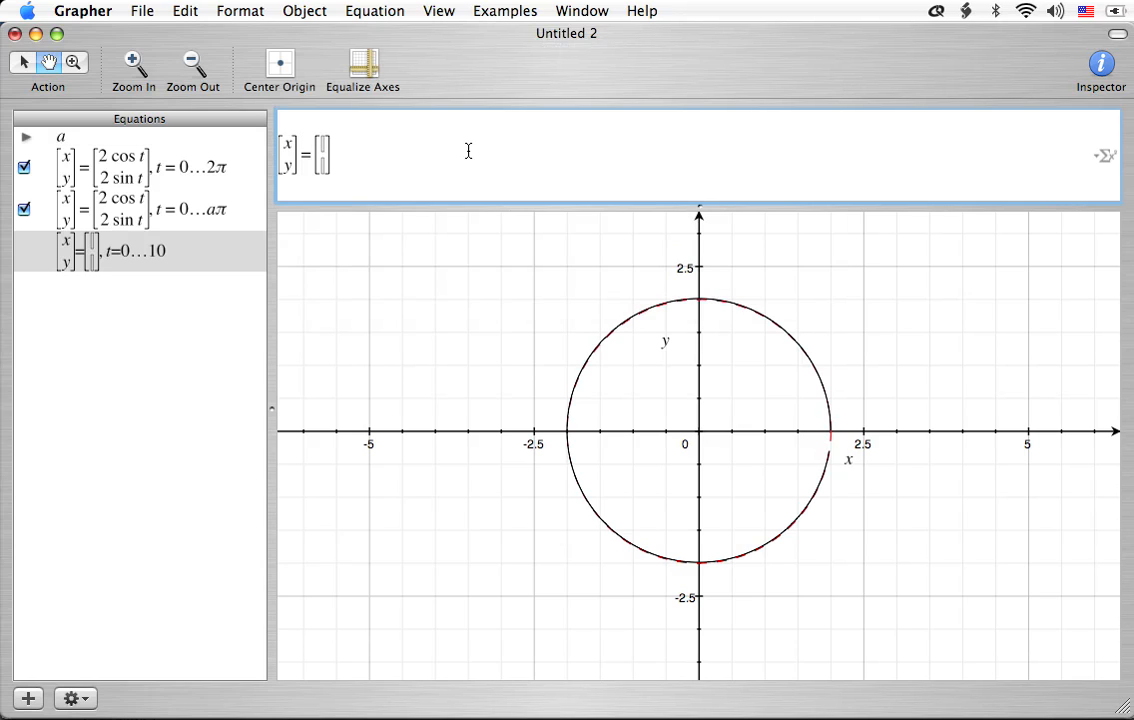
# Define the new point with x as 2 cos aπ and y as 2 sin aπ
pyautogui.write('2 cos')
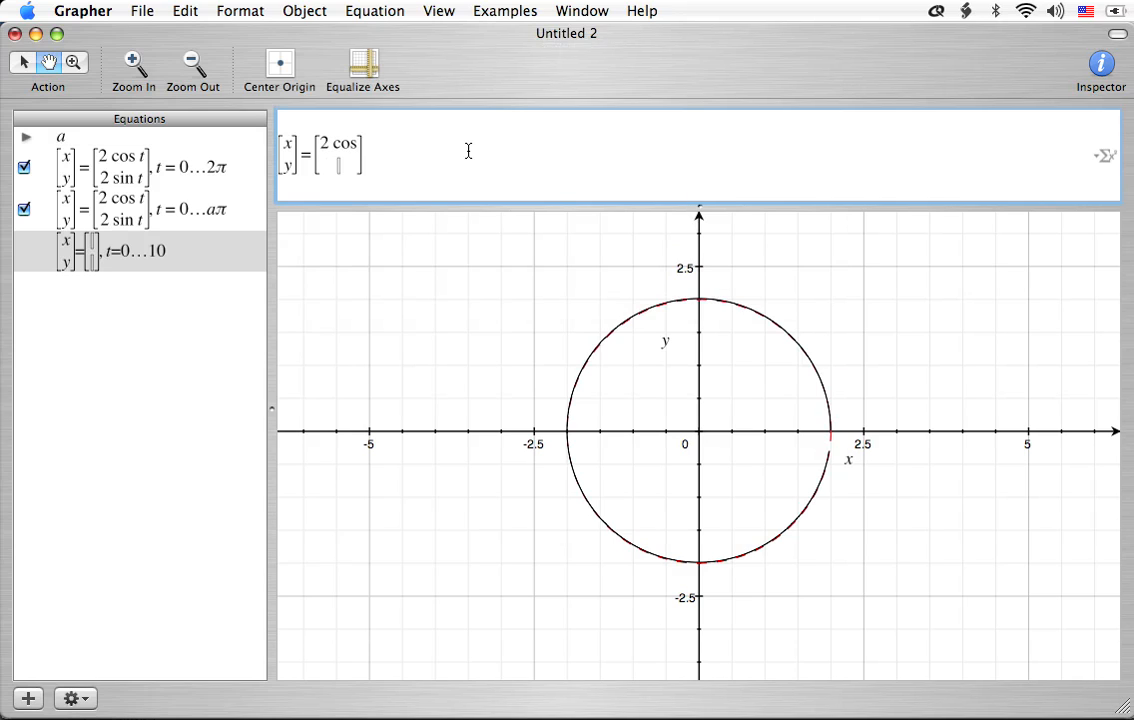
pyautogui.write(' a')
pyautogui.write('π; 2 sin a')
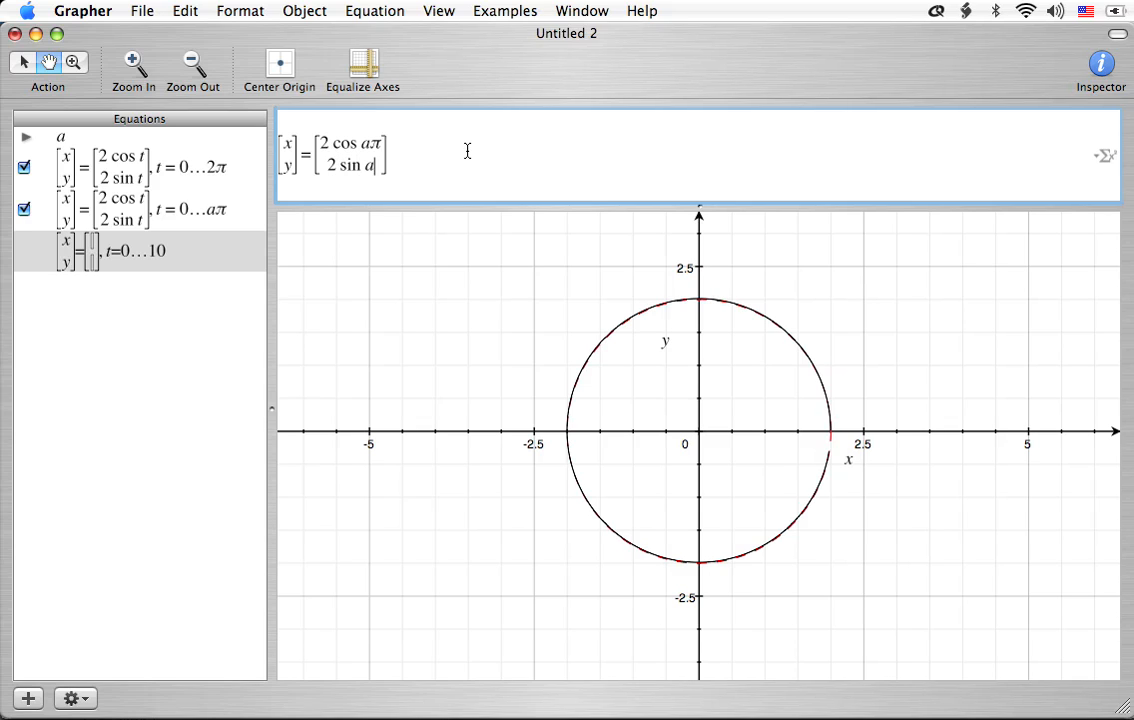
pyautogui.write('π')
pyautogui.press('Return')
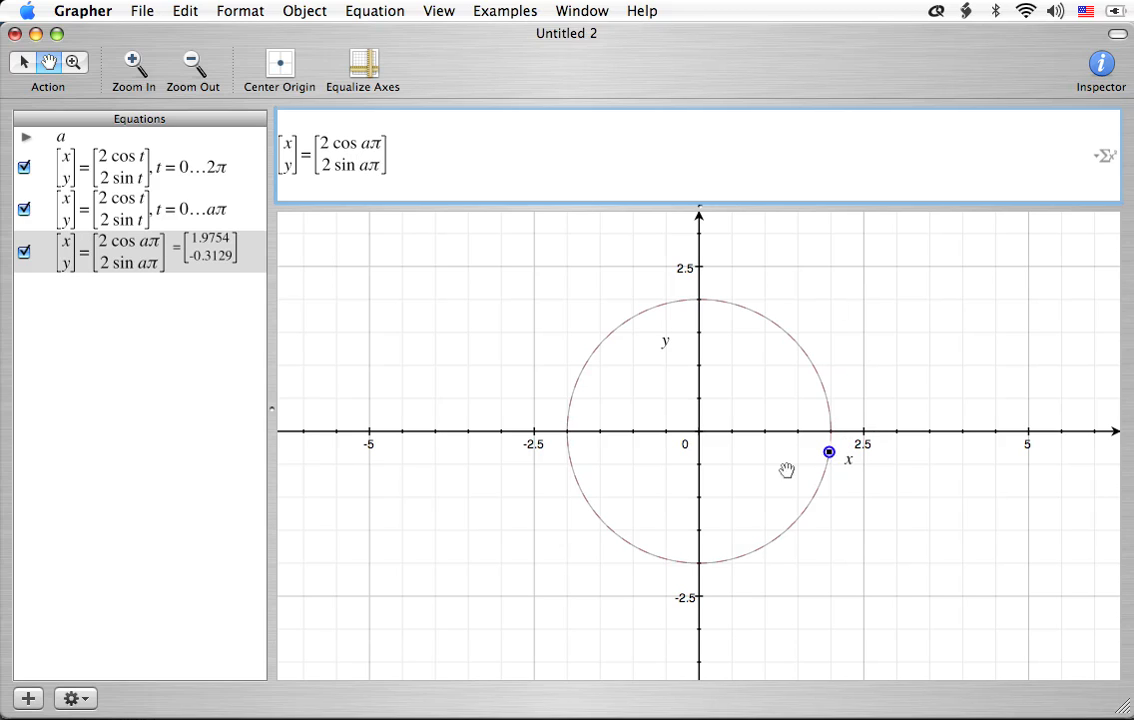
# Run the animation of a to watch the point move along the circle, and pause it
pyautogui.click(180, 380)
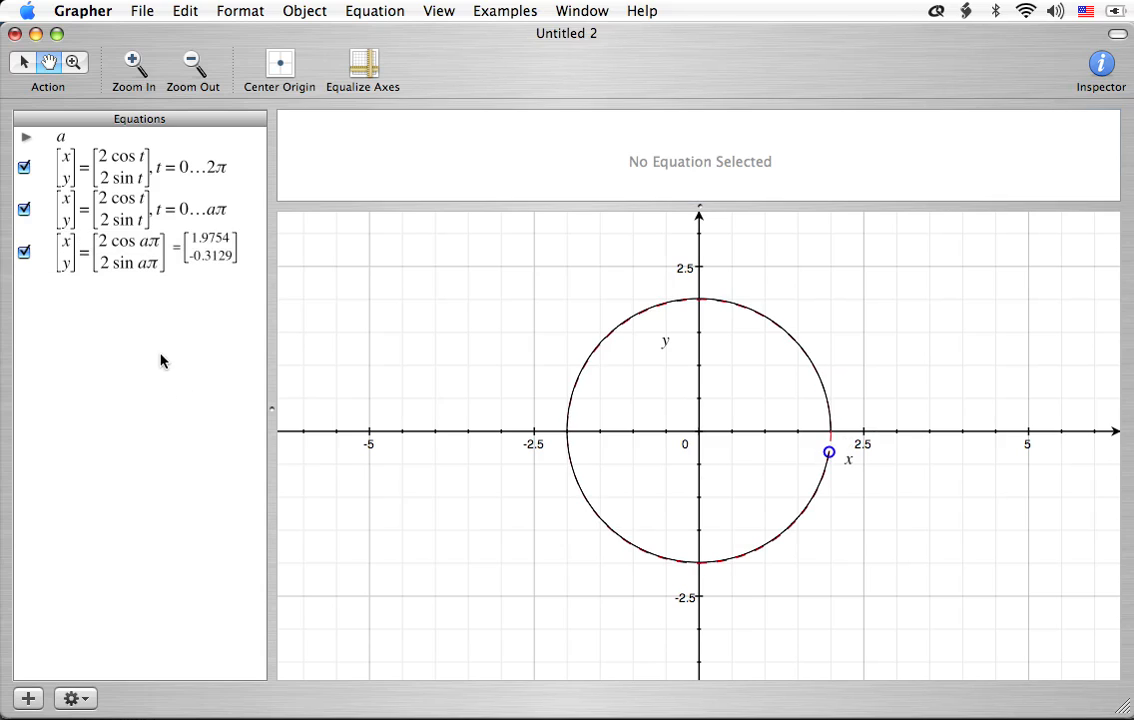
pyautogui.click(28, 138)
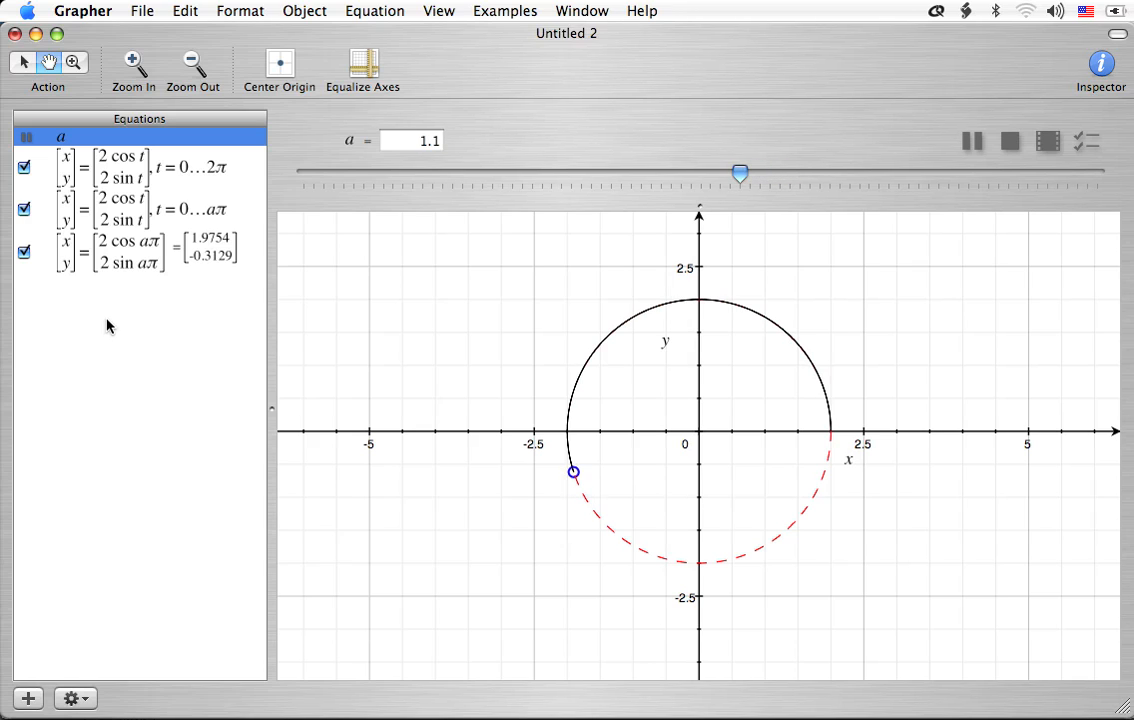
pyautogui.click(967, 146)
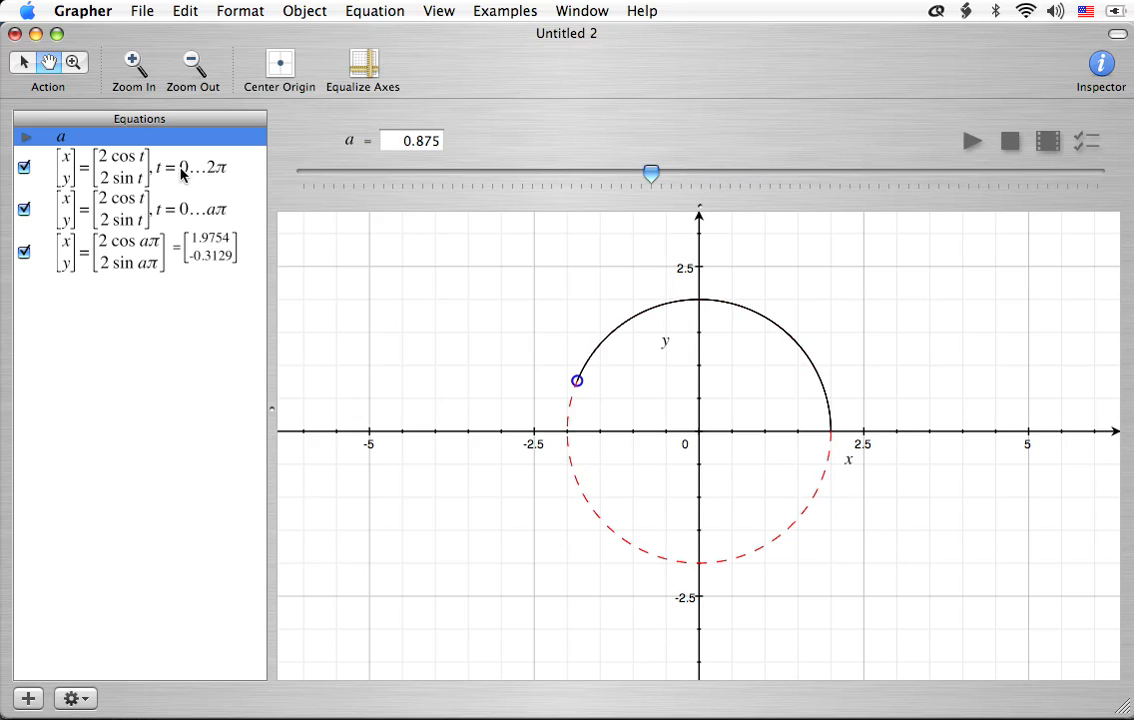
# Set the line color of the 0…aπ curve to Spring green
pyautogui.click(140, 220)
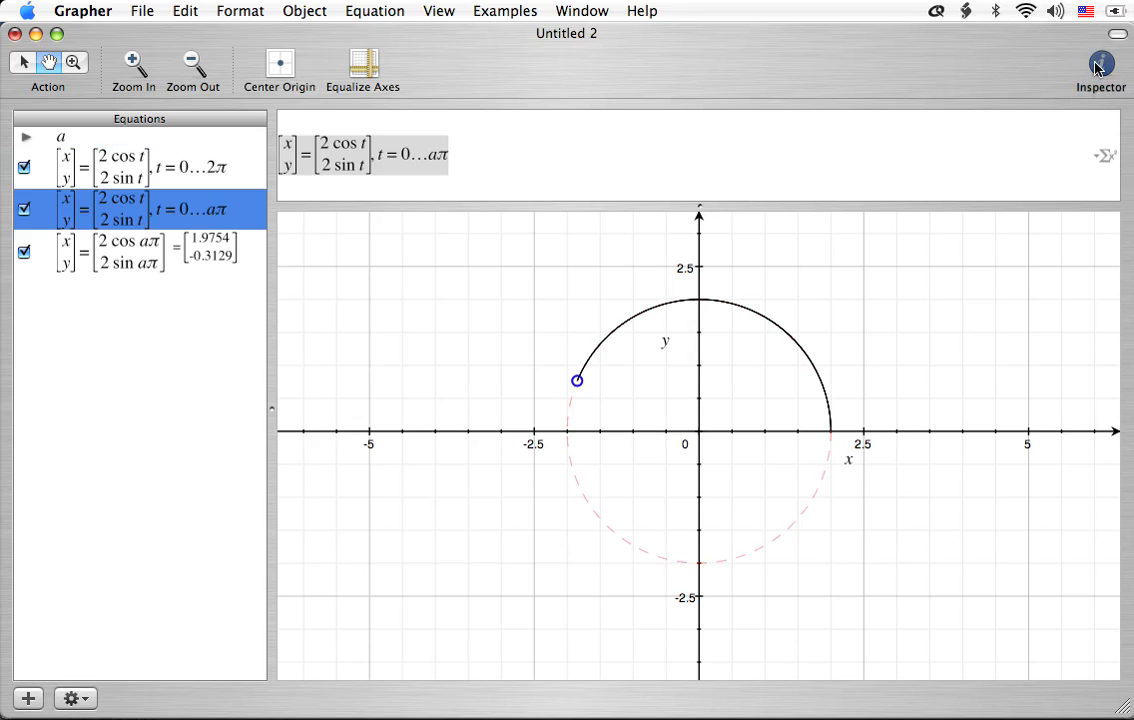
pyautogui.click(1100, 65)
pyautogui.click(645, 161)
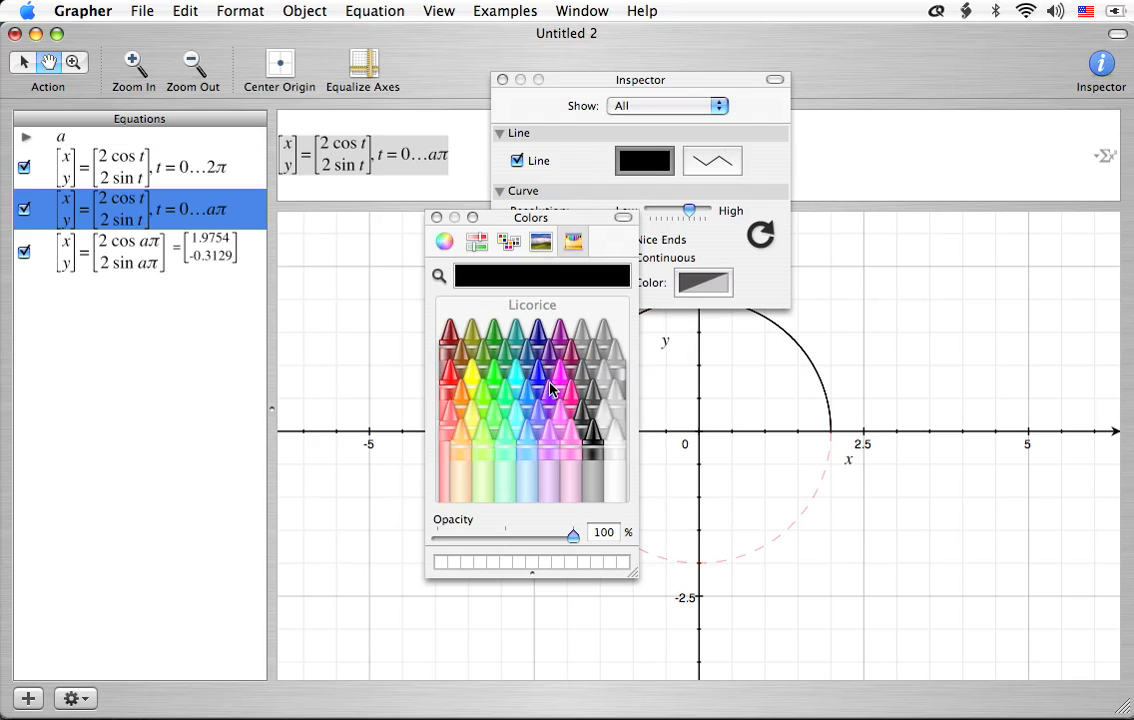
pyautogui.click(500, 390)
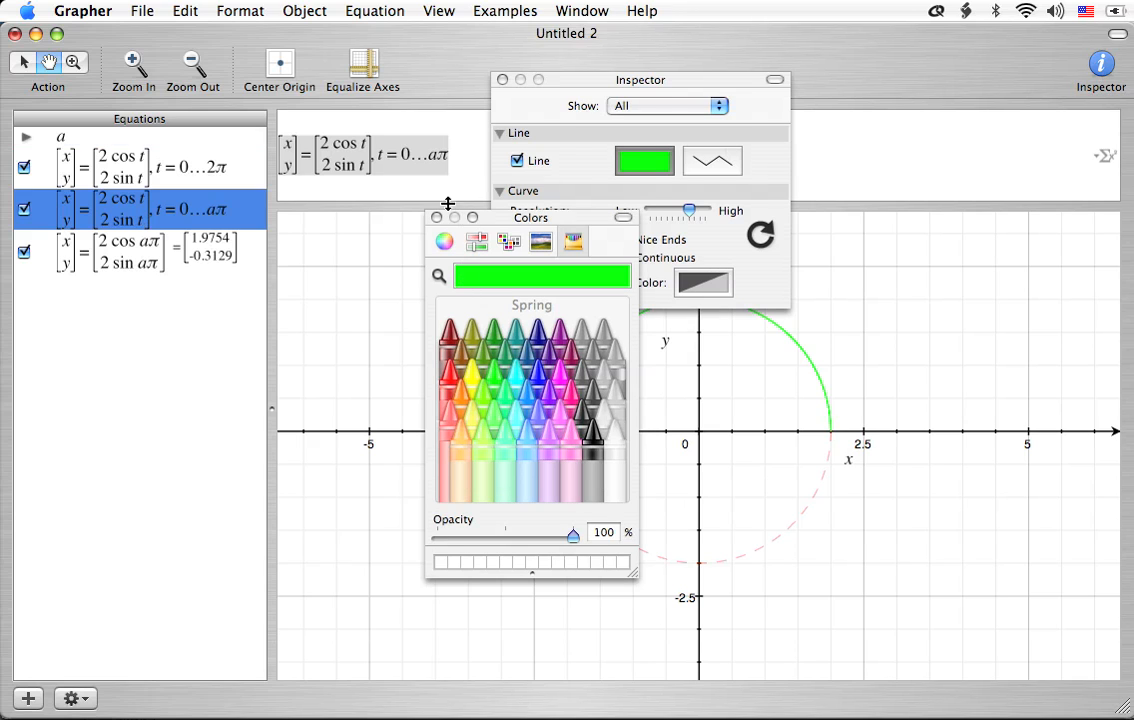
pyautogui.click(437, 218)
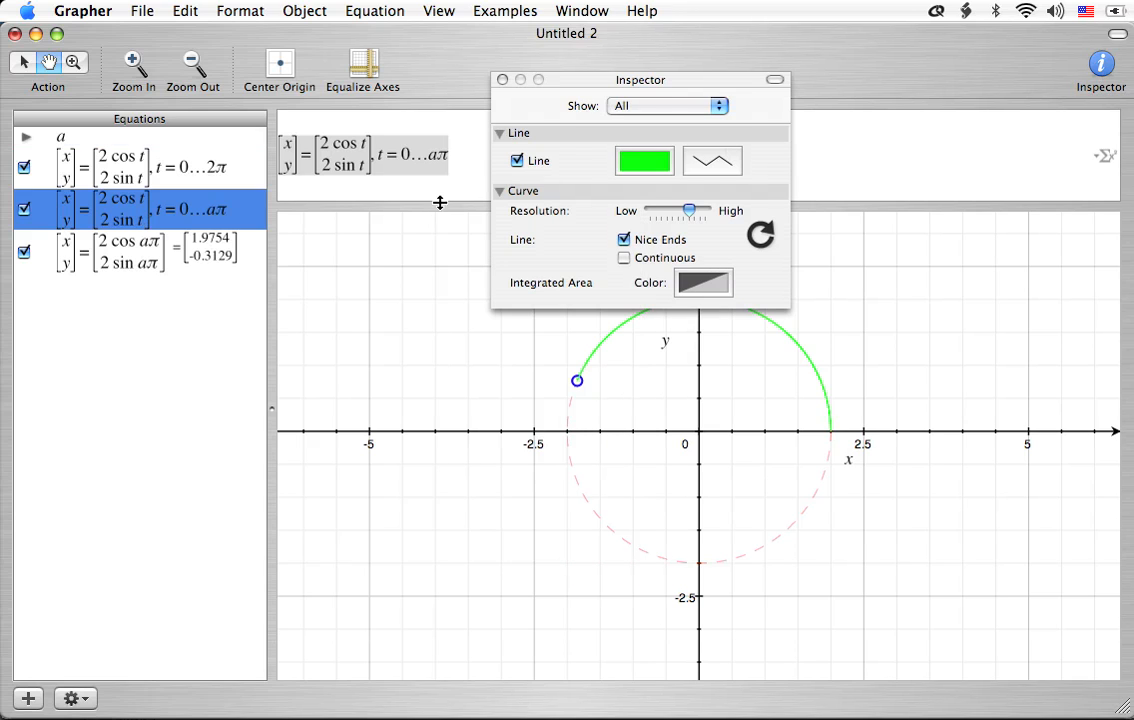
pyautogui.click(502, 80)
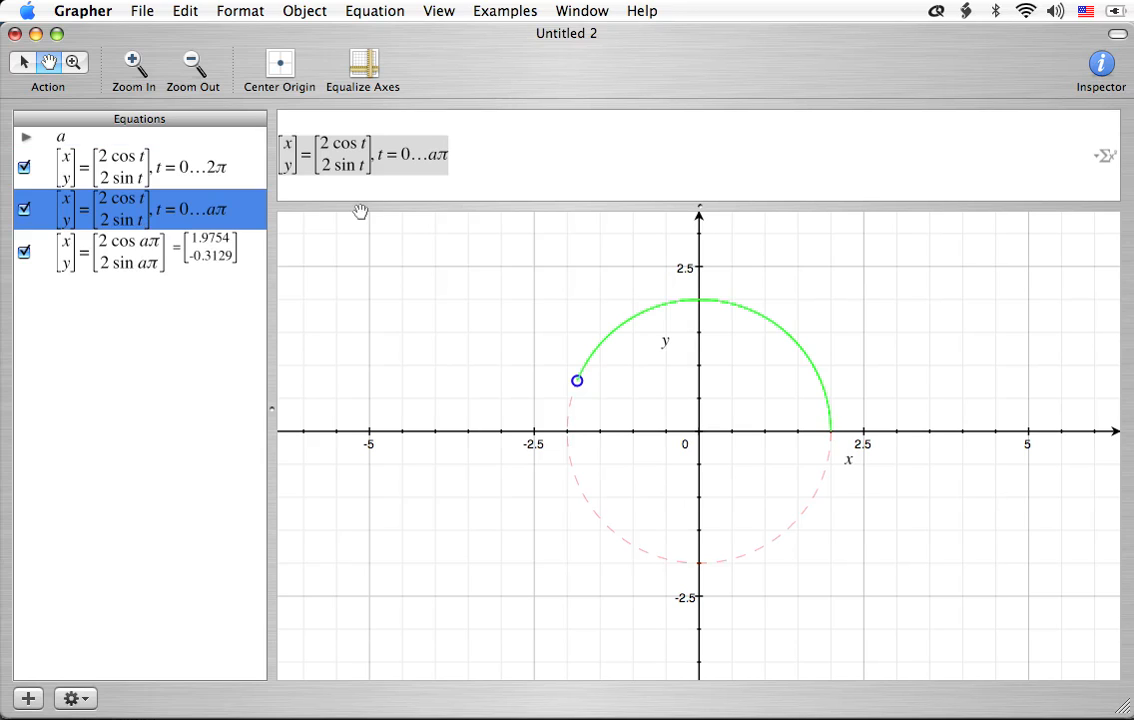
# Set the fill color of the 2 cos aπ, 2 sin aπ point to Blueberry
pyautogui.click(132, 238)
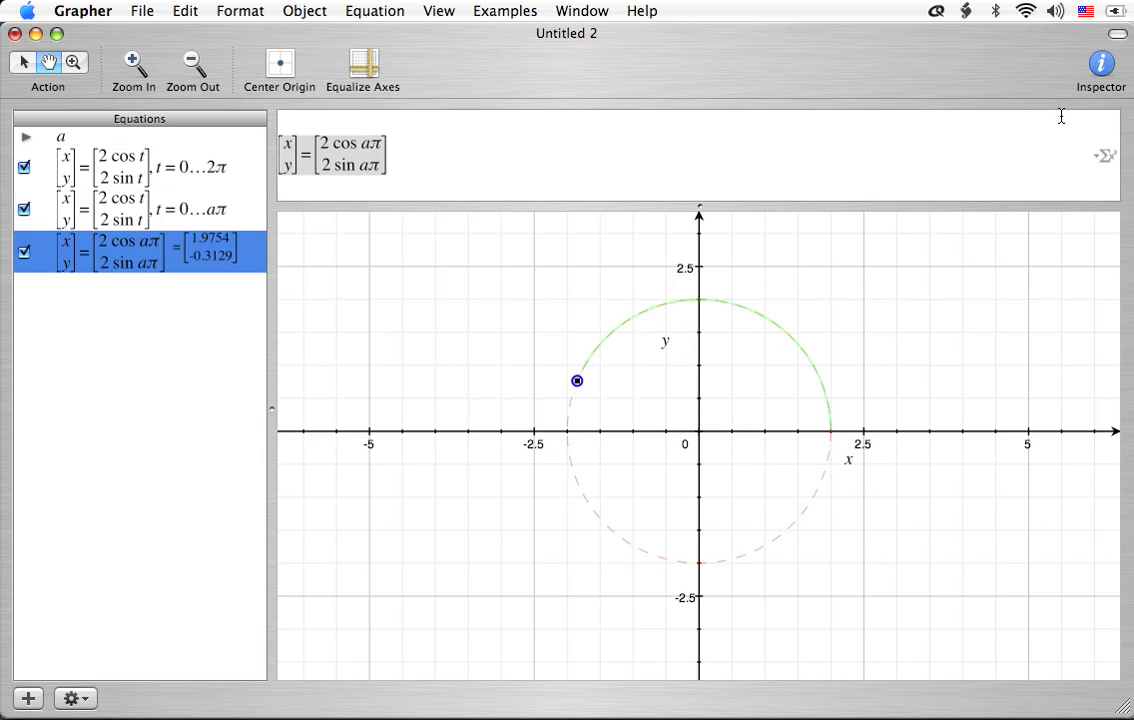
pyautogui.click(1103, 67)
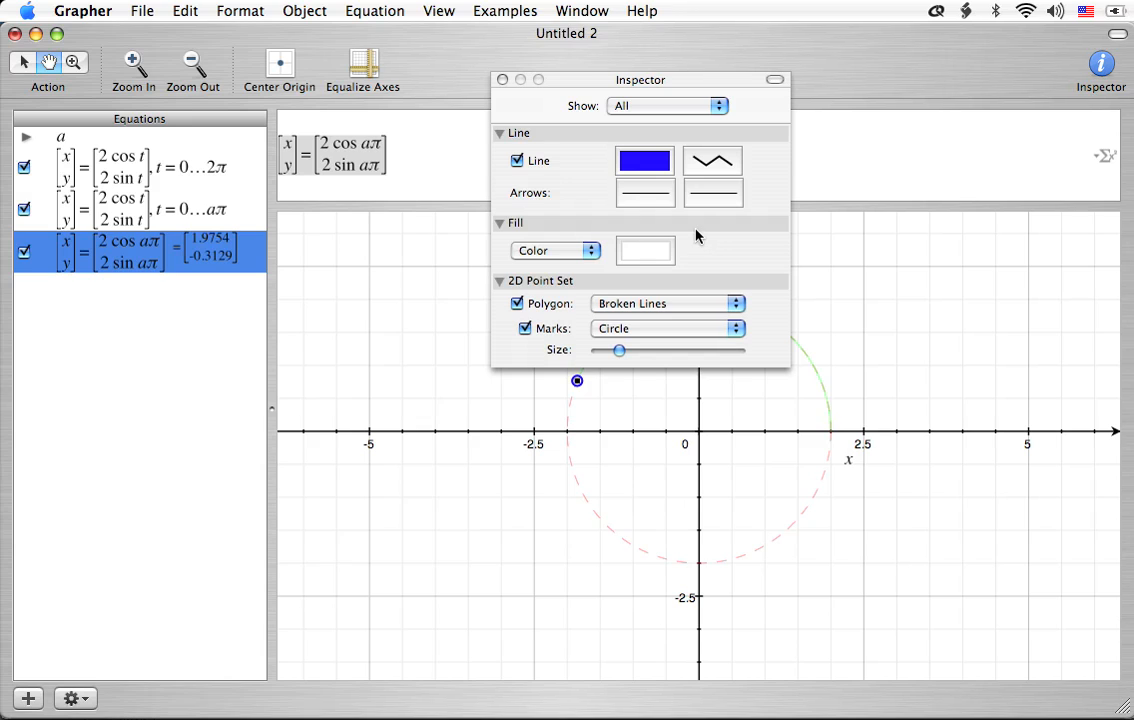
pyautogui.click(637, 251)
pyautogui.click(535, 370)
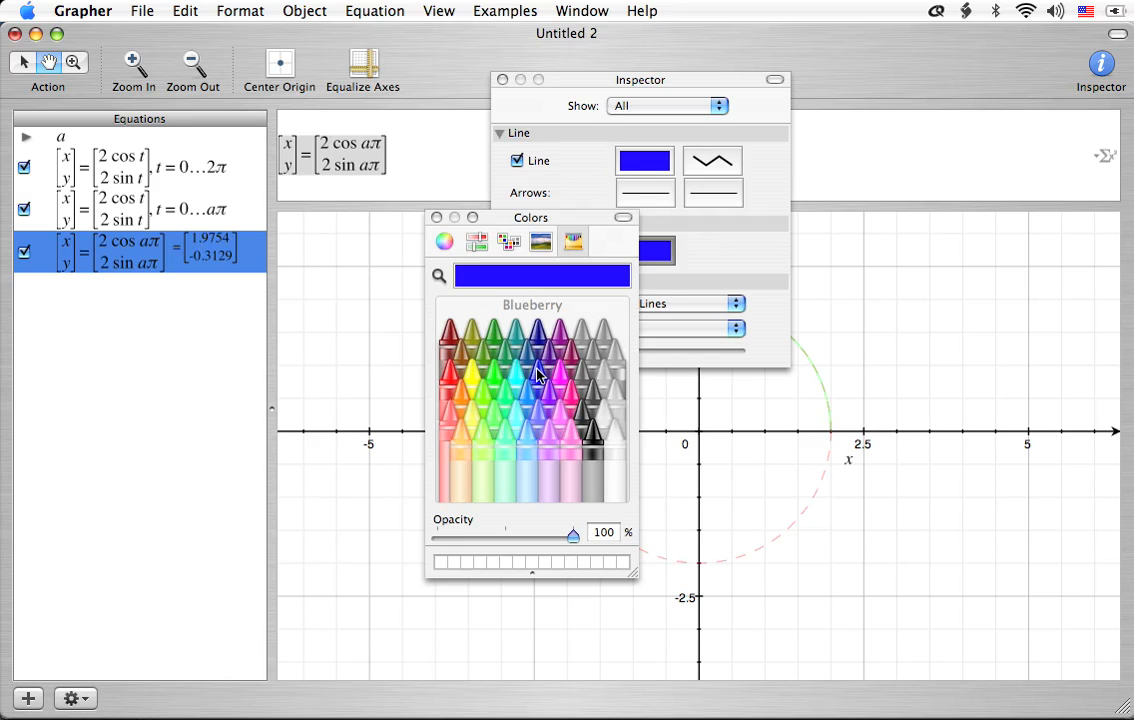
pyautogui.click(436, 218)
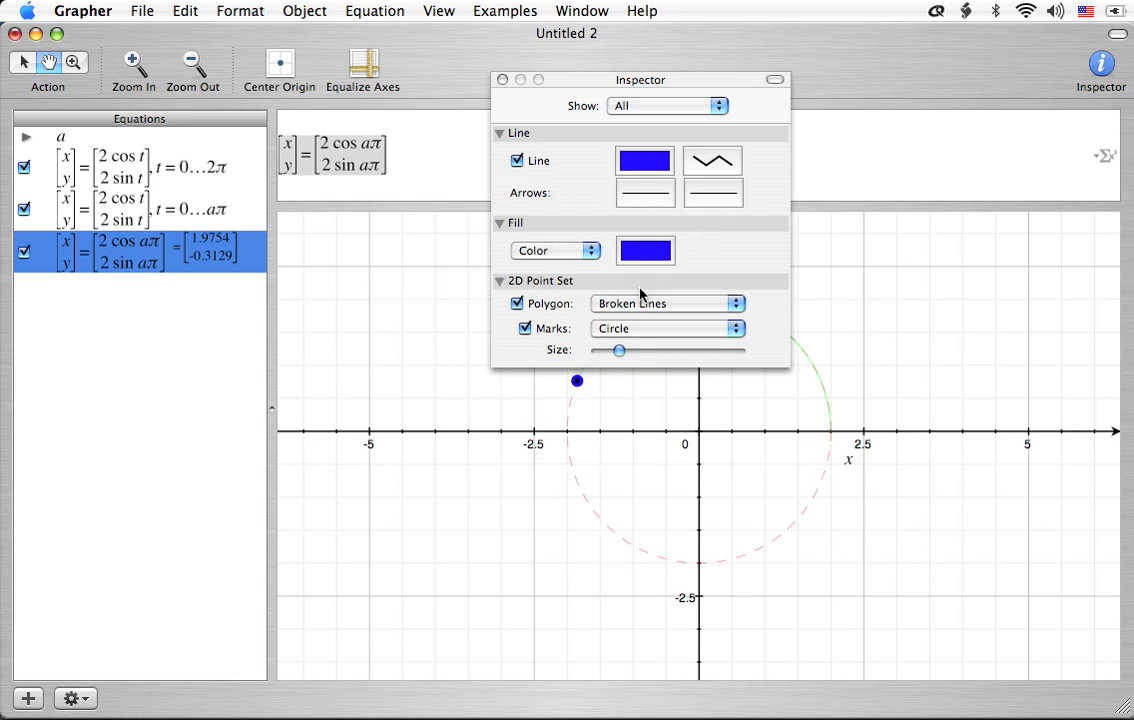
# Reduce the size of the moving point's circle mark slightly, and play the animation of a
pyautogui.moveTo(620, 349); pyautogui.dragTo(611, 352)
pyautogui.click(501, 81)
pyautogui.click(173, 328)
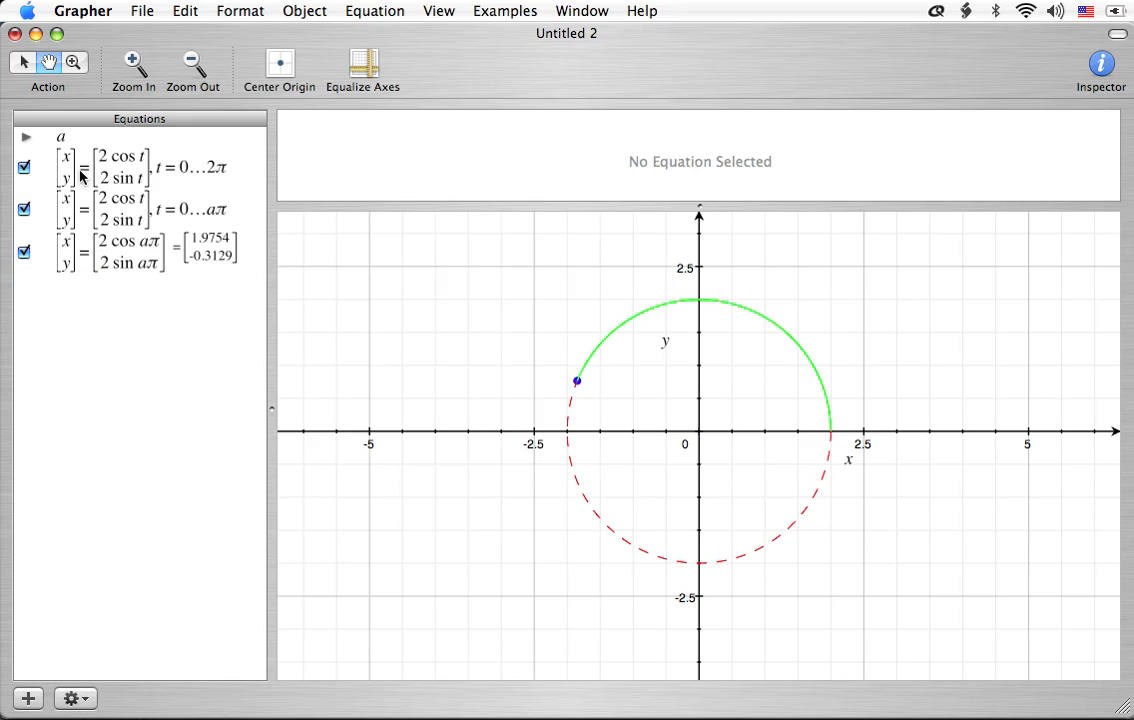
pyautogui.click(25, 142)
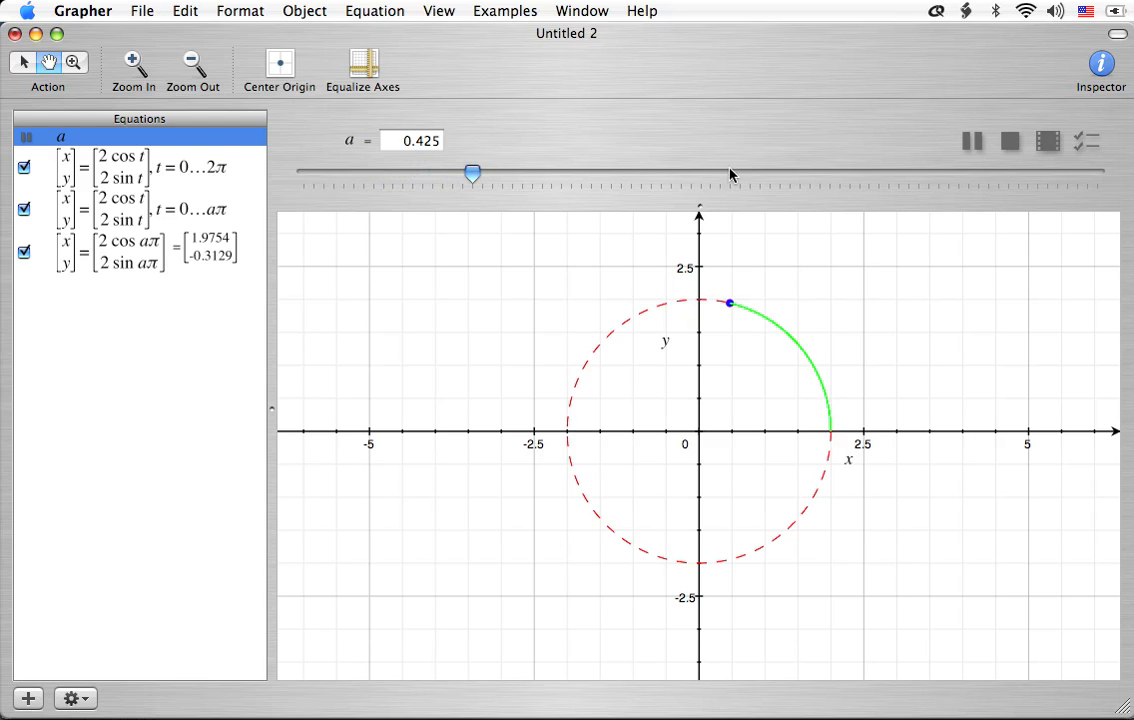
# Pause the animation of a, define a new parameter b = 1, and place it directly below a in the equation list
pyautogui.click(970, 141)
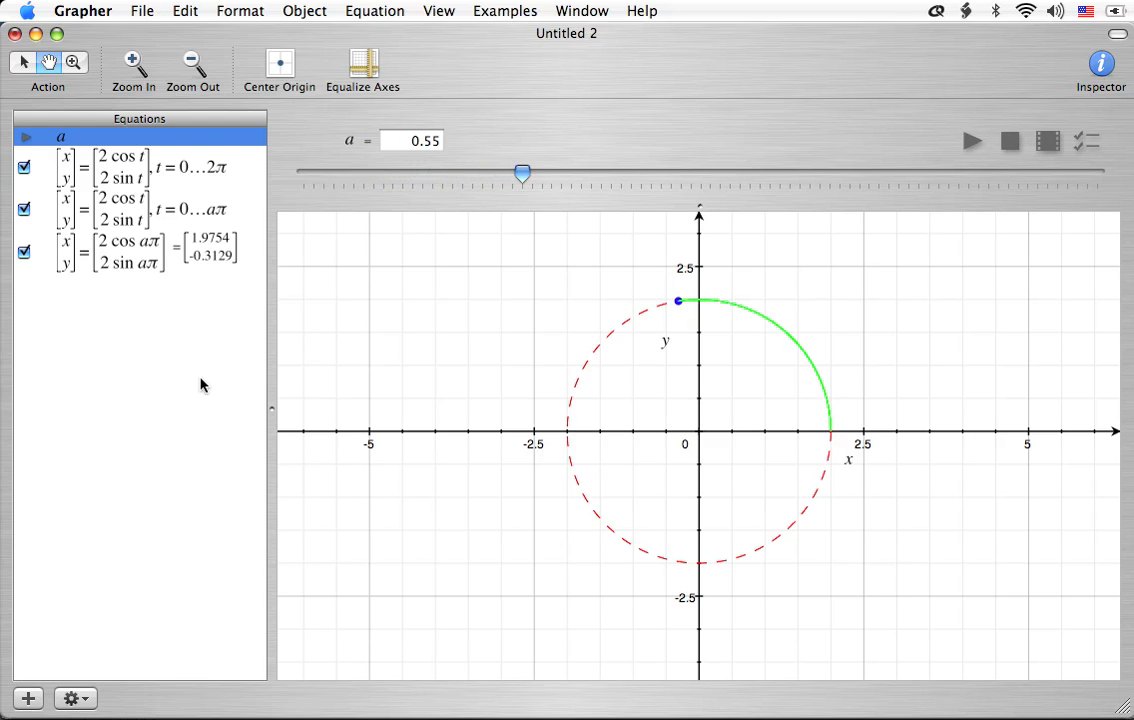
pyautogui.click(155, 352)
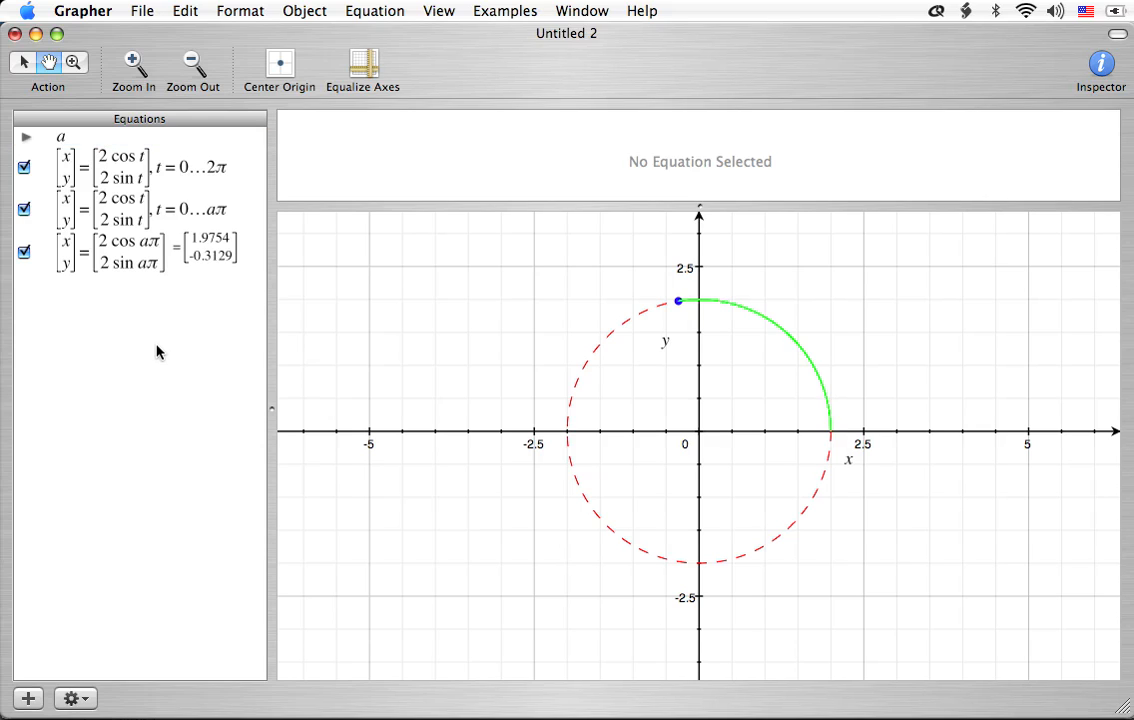
pyautogui.press('super+Return')
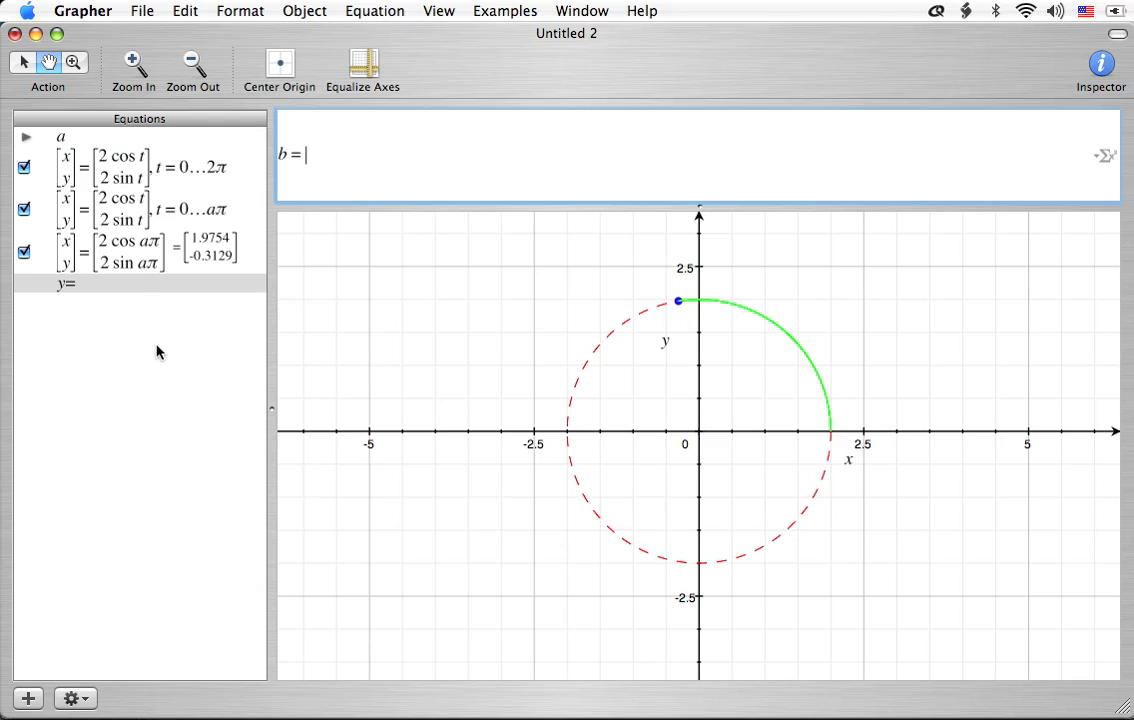
pyautogui.press('Return')
pyautogui.moveTo(80, 288); pyautogui.dragTo(78, 156)
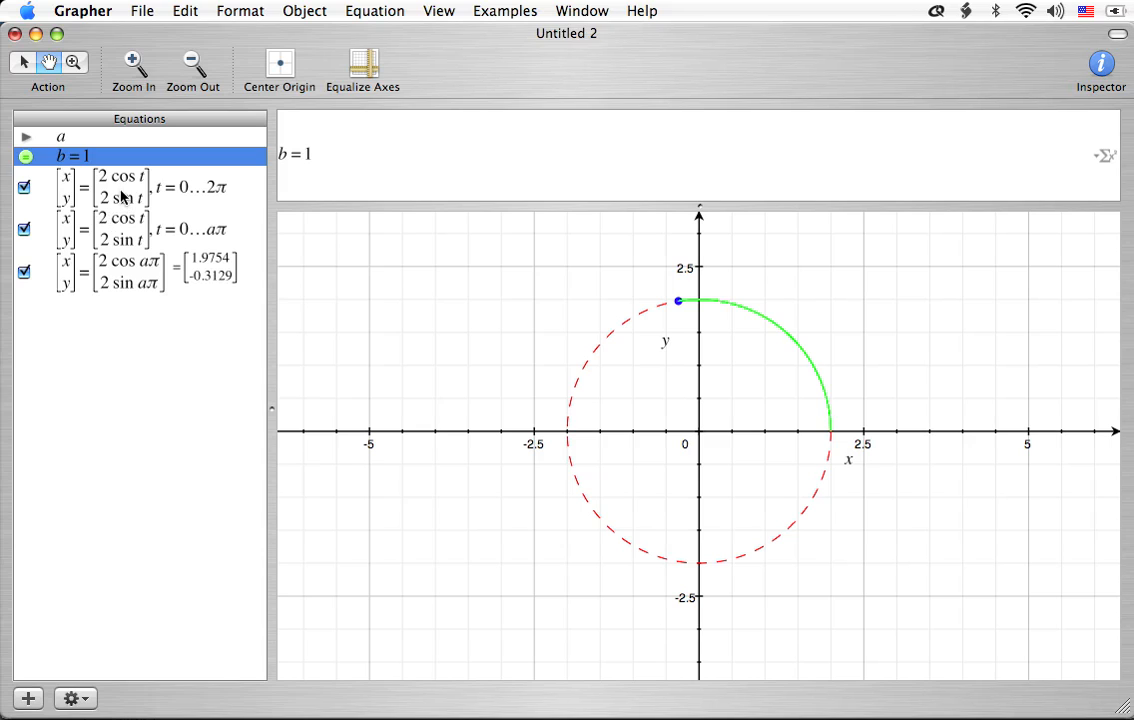
# Change the y-component to 2 sin bt in both parametric curves, the 0…2π one and the 0…aπ one
pyautogui.click(121, 196)
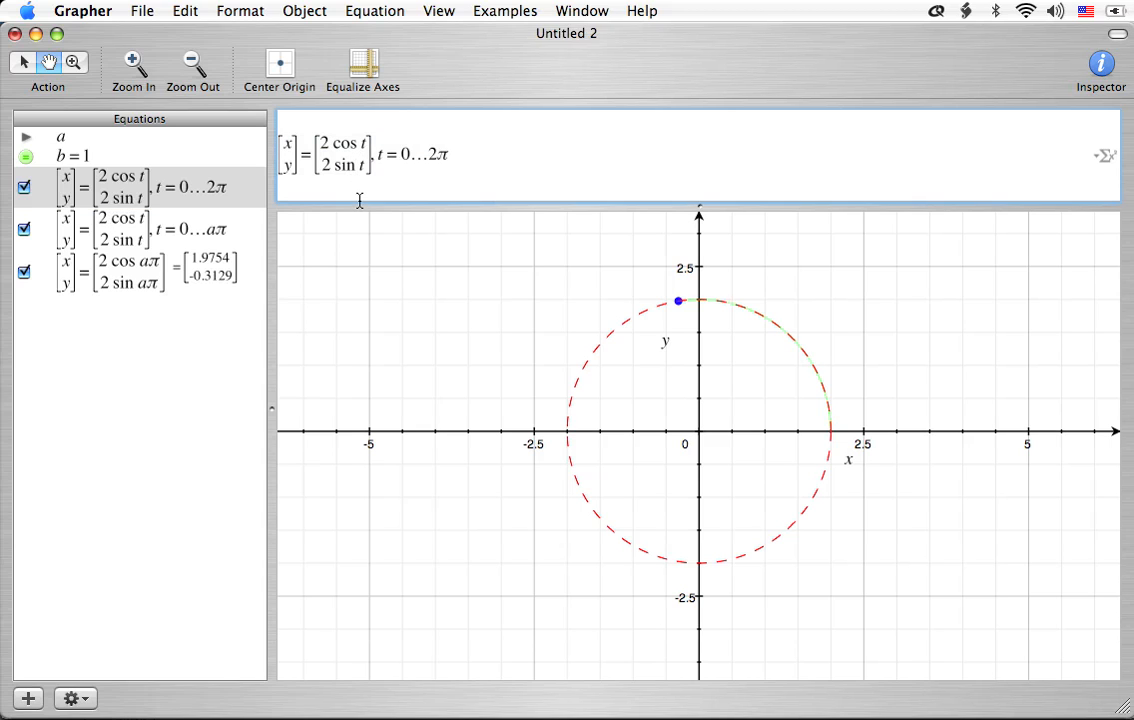
pyautogui.write('b')
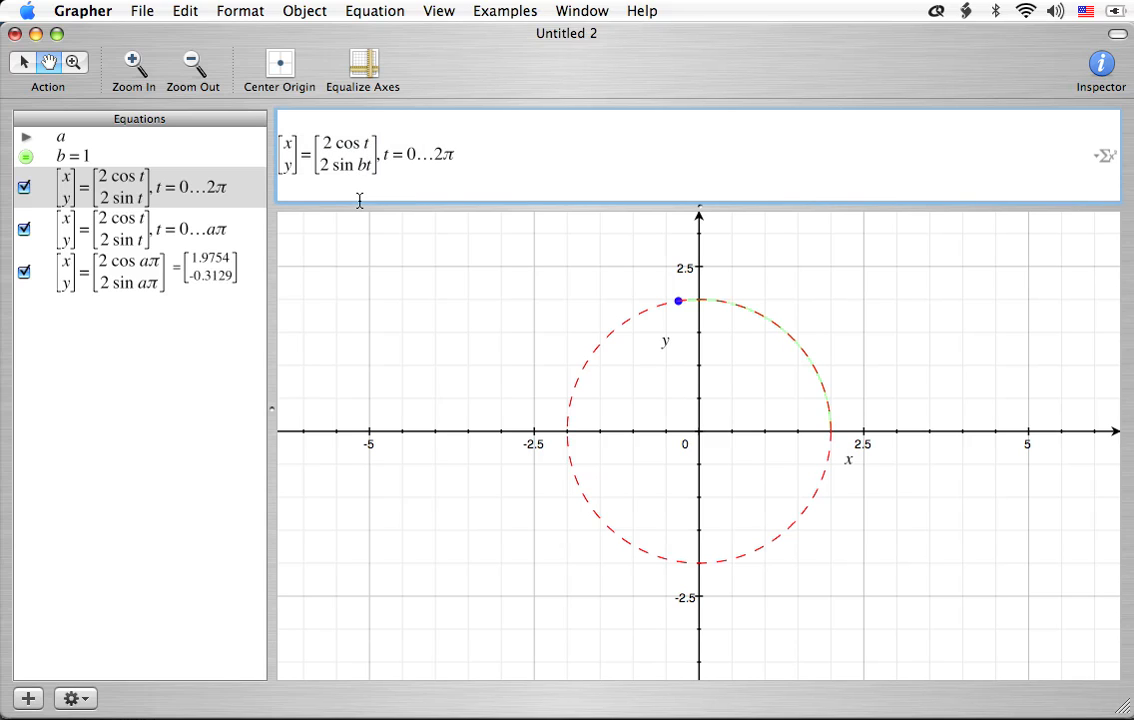
pyautogui.click(218, 228)
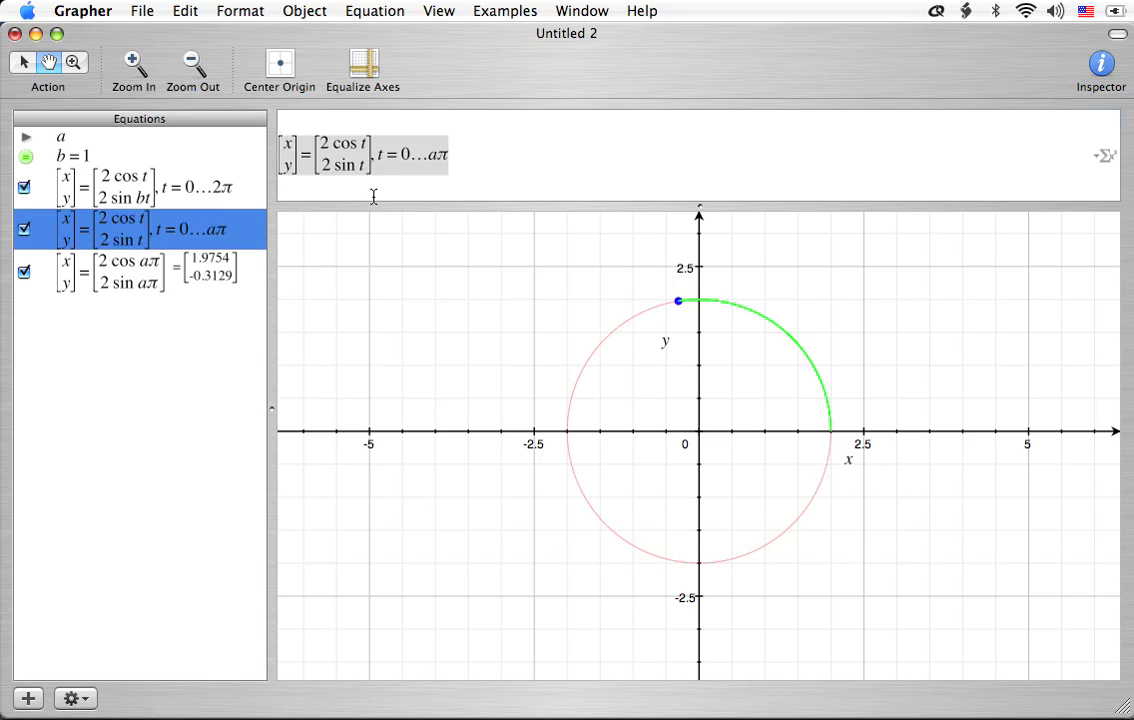
pyautogui.click(357, 168)
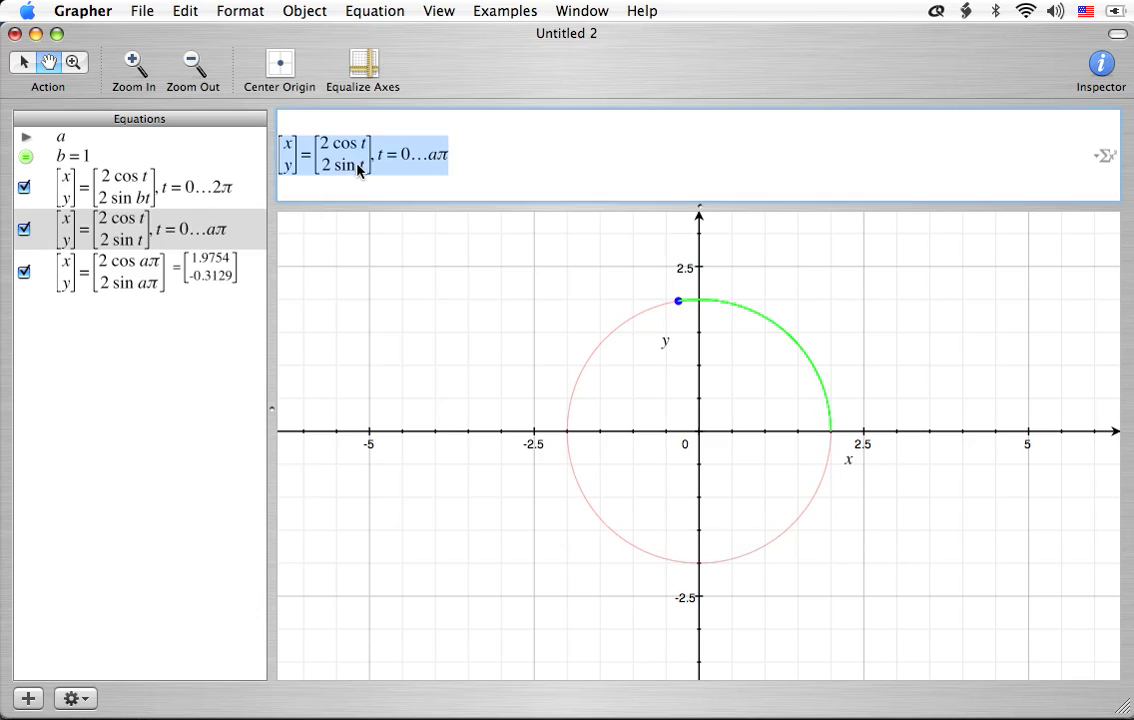
pyautogui.click(357, 168)
pyautogui.write('b')
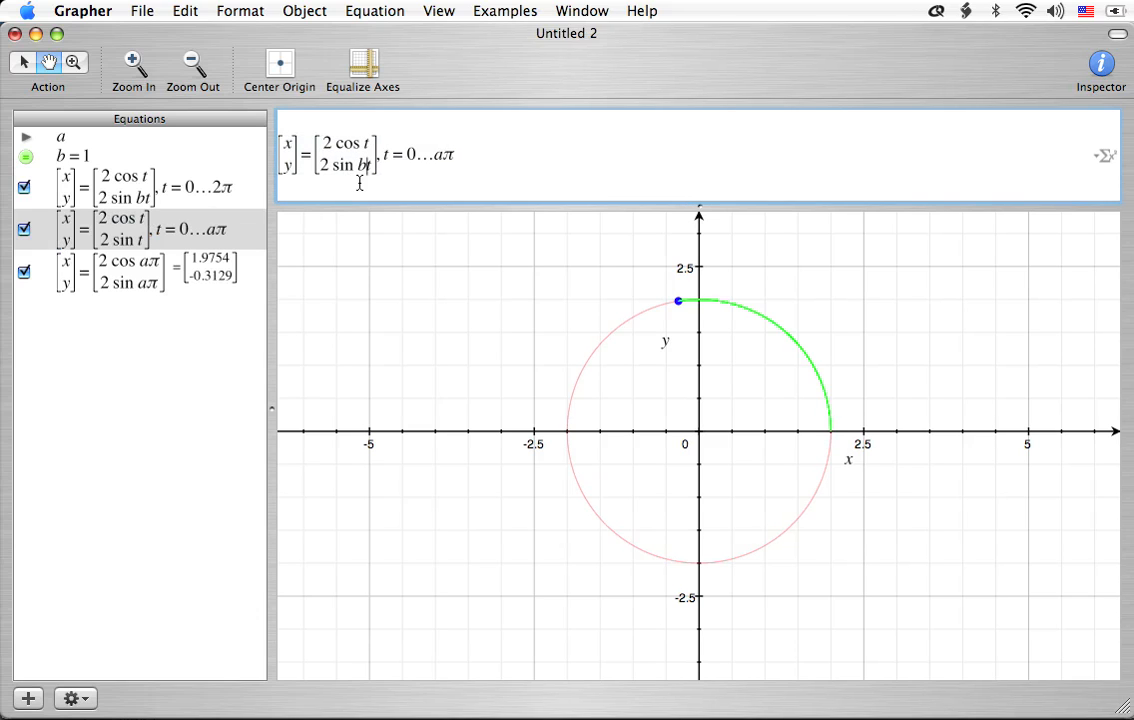
# Change the moving point's y-component to 2 sin abπ, and play the animation of a
pyautogui.click(181, 275)
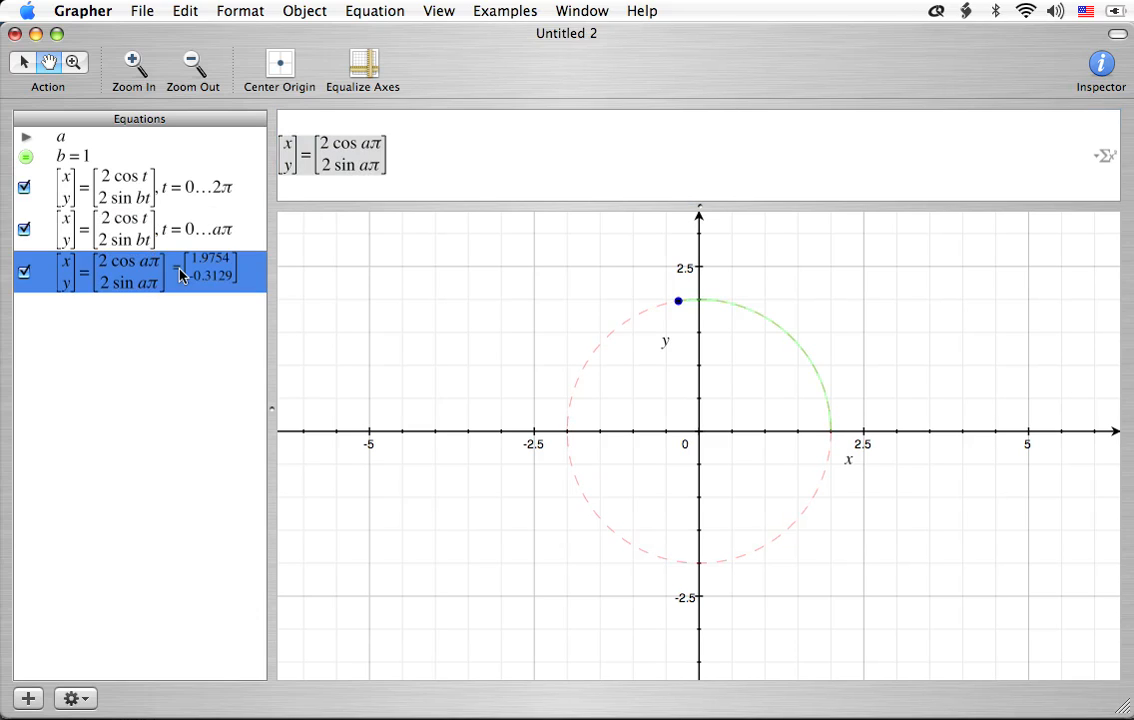
pyautogui.click(373, 166)
pyautogui.click(368, 173)
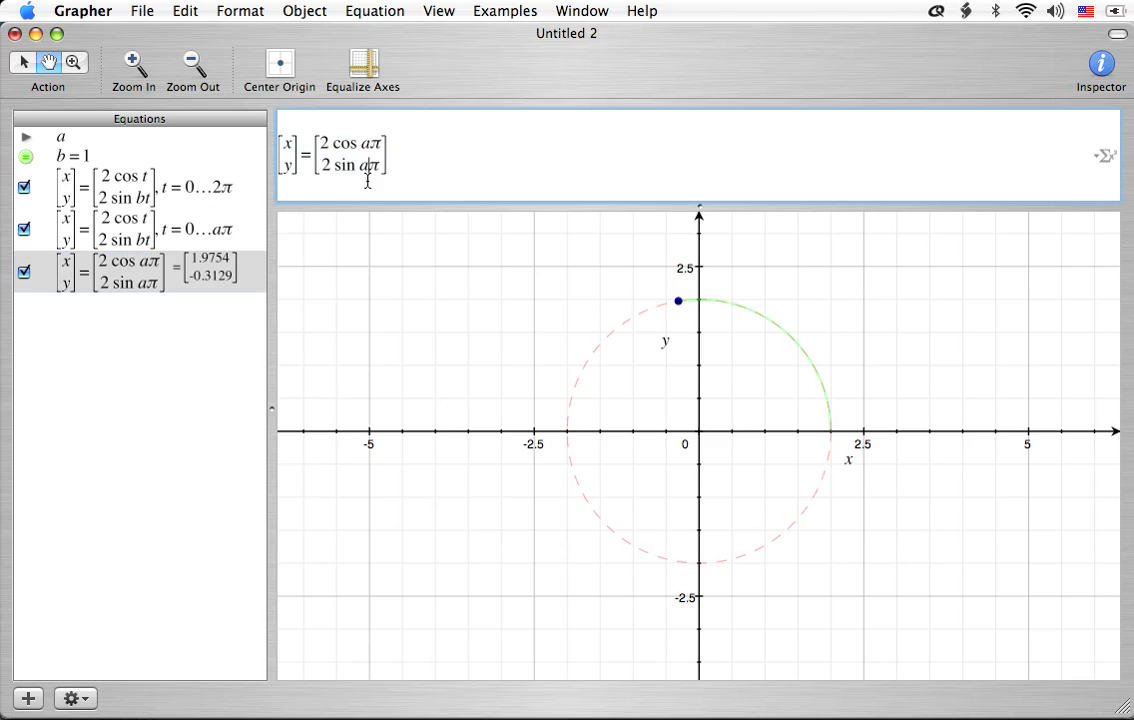
pyautogui.write('b')
pyautogui.press('Return')
pyautogui.click(127, 346)
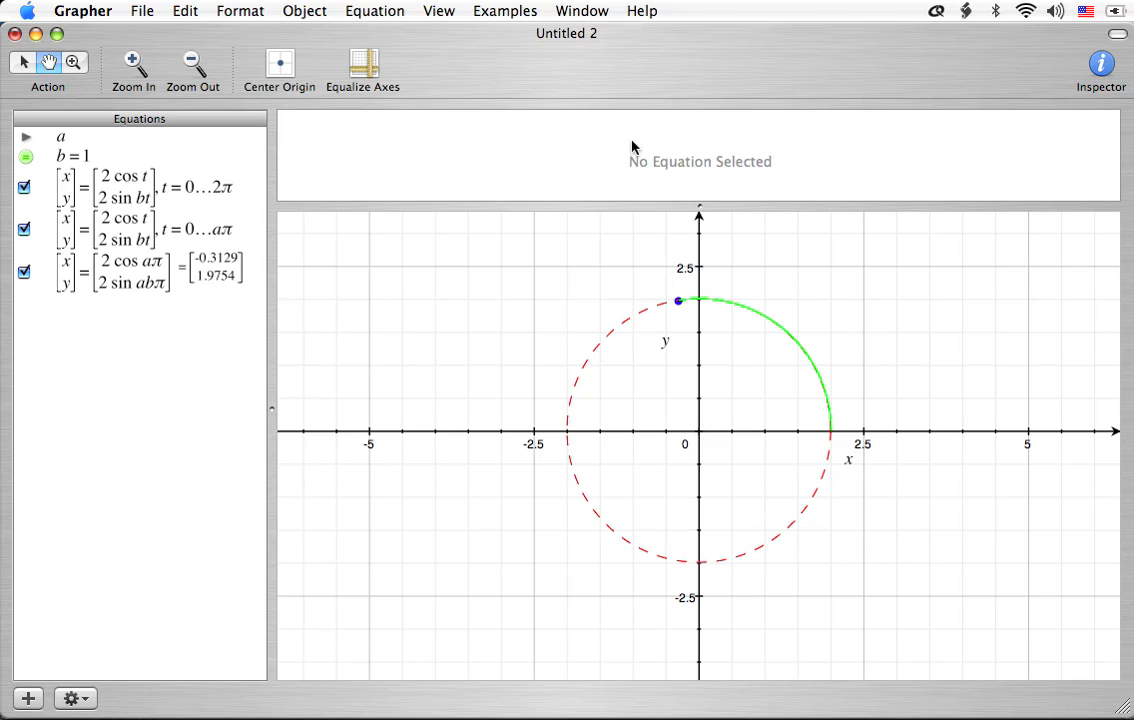
pyautogui.click(85, 136)
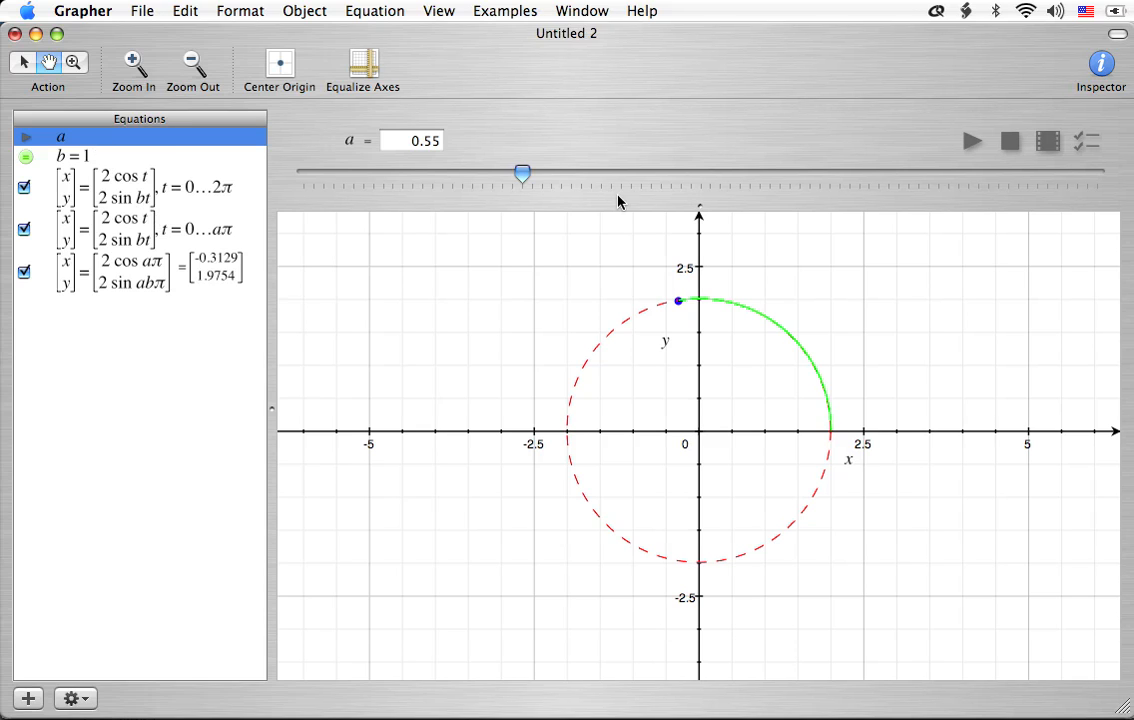
pyautogui.click(971, 141)
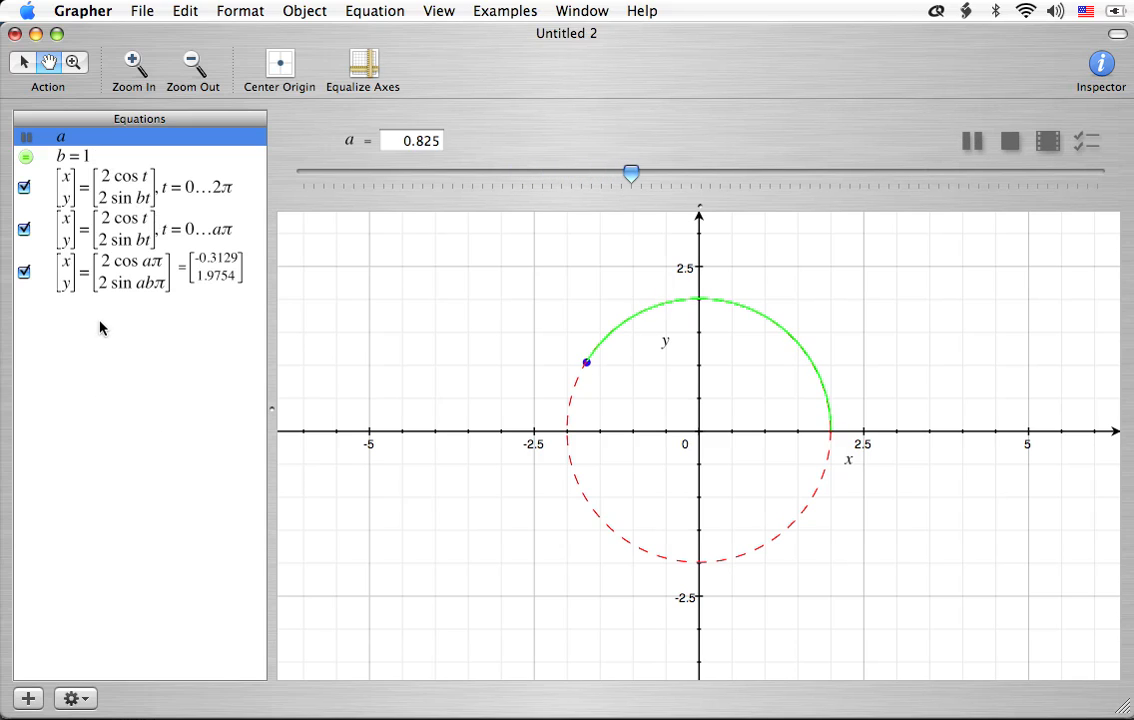
# Set the parameter b to 2 while the animation runs
pyautogui.click(88, 157)
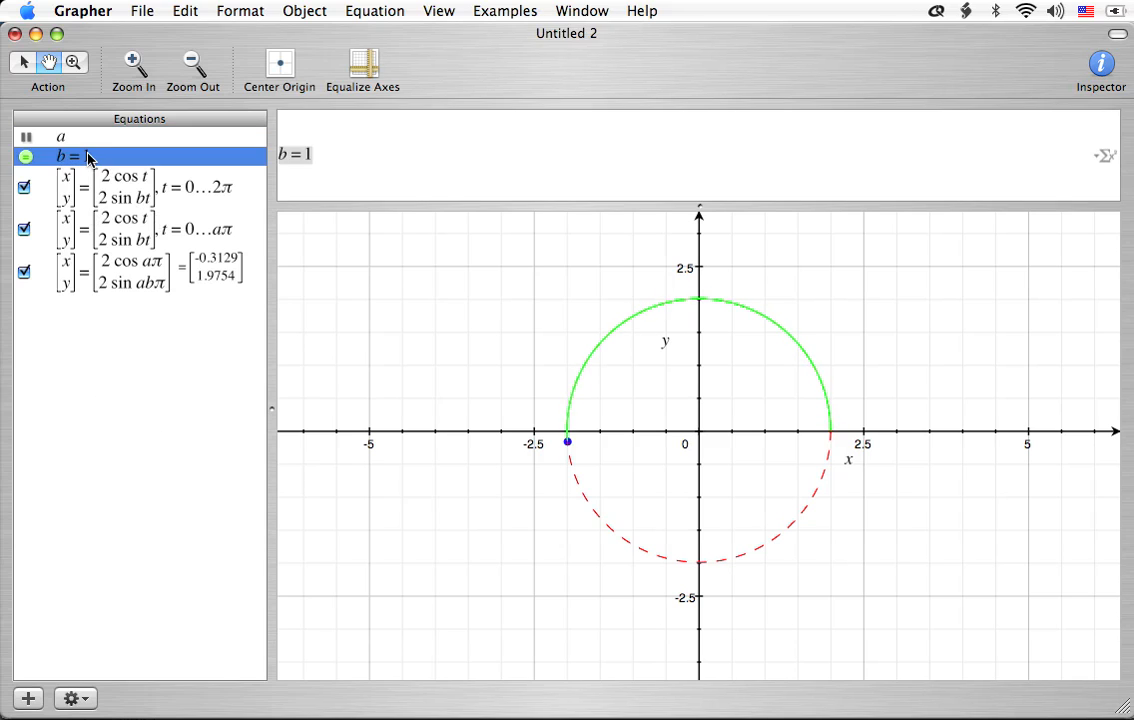
pyautogui.click(392, 160)
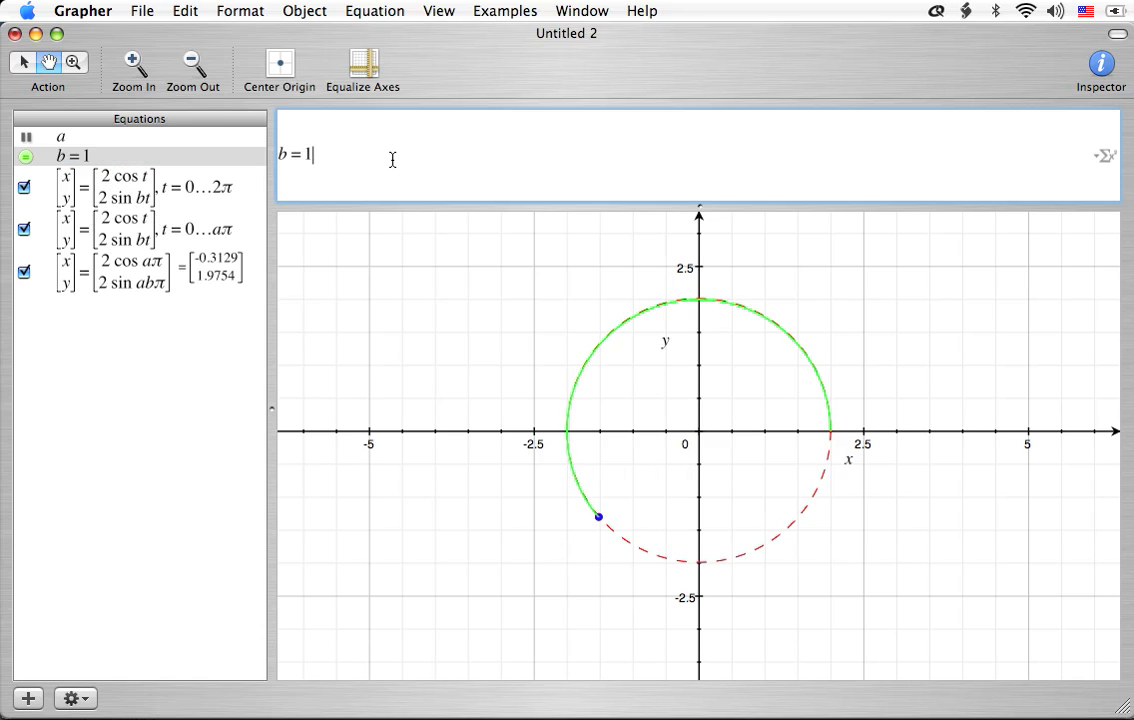
pyautogui.press('BackSpace')
pyautogui.write('2')
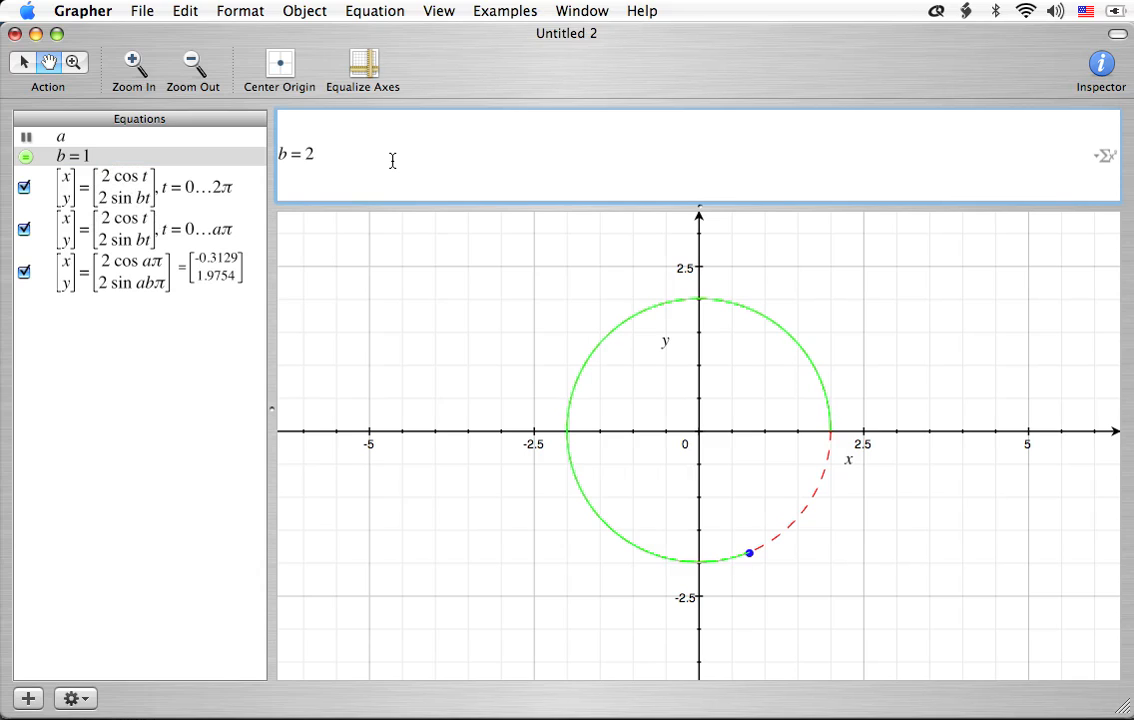
pyautogui.press('Return')
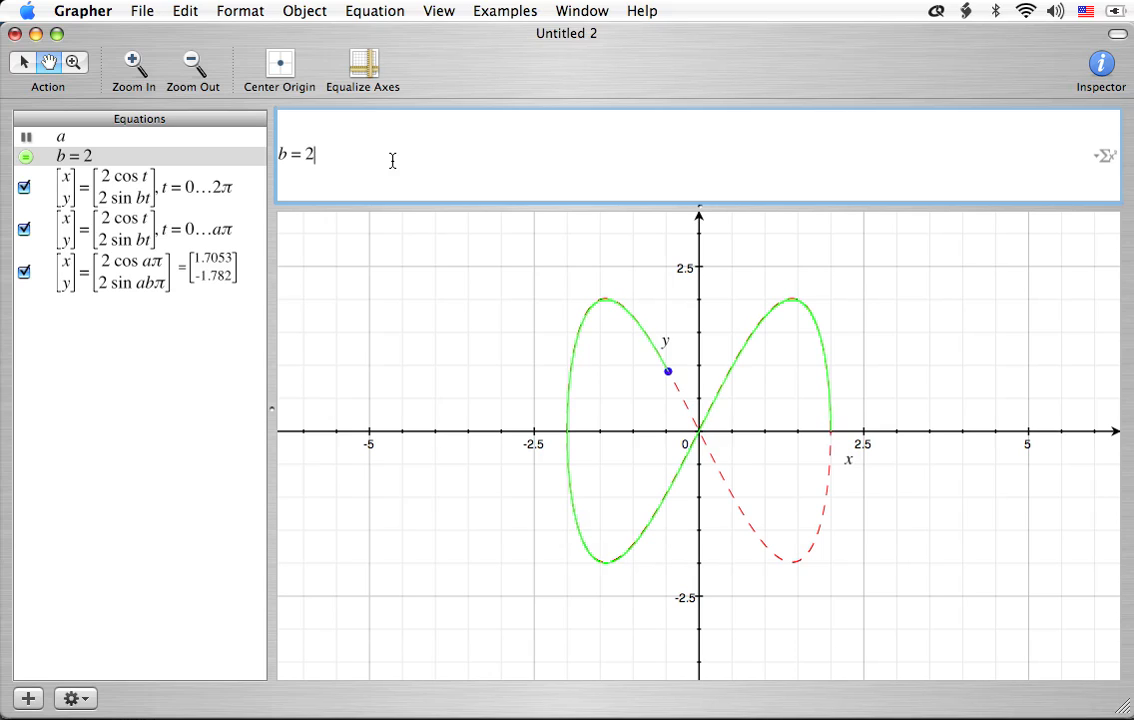
# Try the values 3, 4, 5 and 6 for b in turn, watching each curve being traced
pyautogui.press('BackSpace')
pyautogui.write('3')
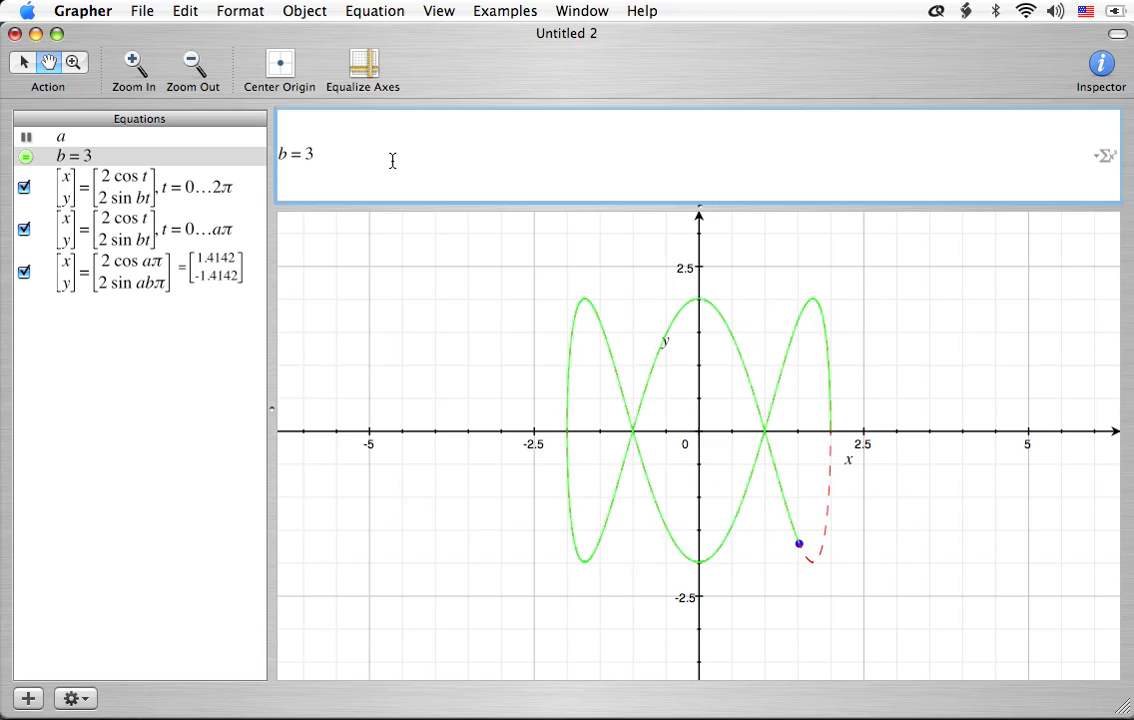
pyautogui.press('BackSpace')
pyautogui.write('4')
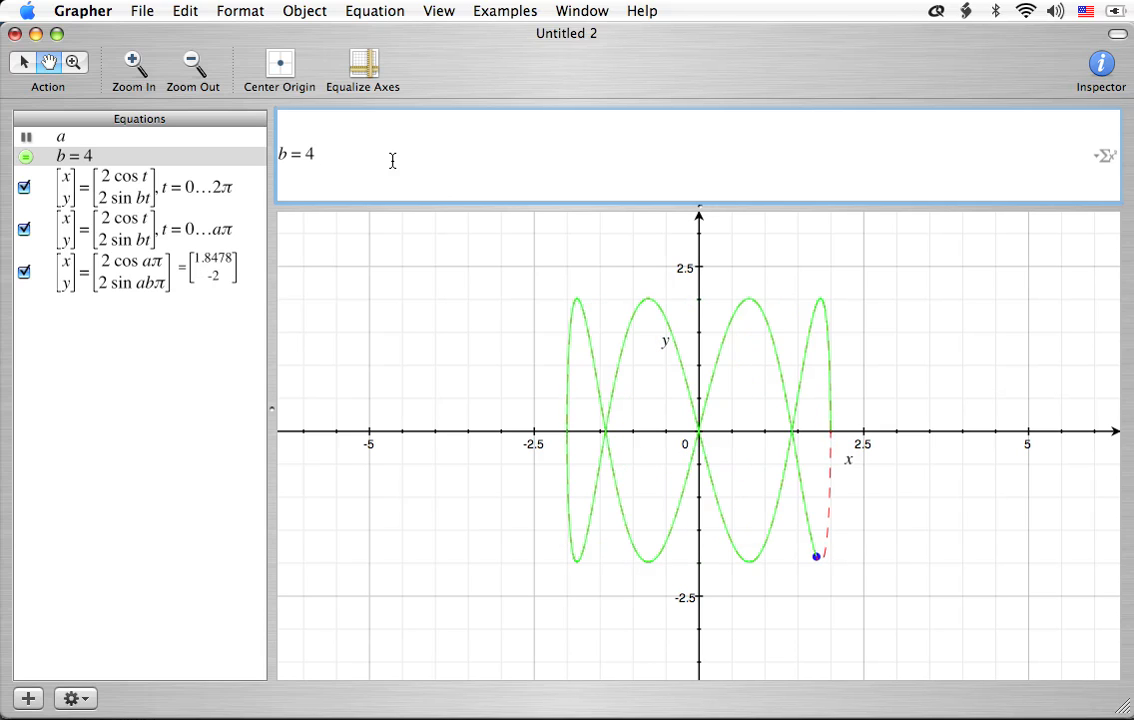
pyautogui.press('BackSpace')
pyautogui.write('5')
pyautogui.press('BackSpace')
pyautogui.write('6')
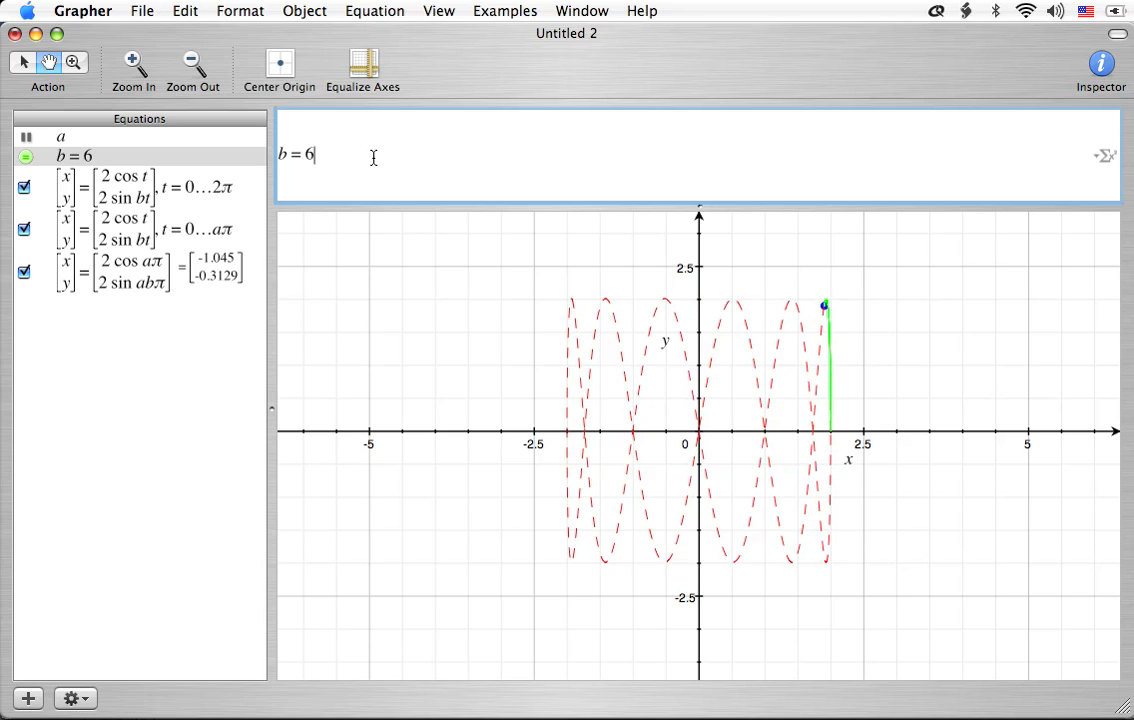
# Set b to the non-integer value 1.5
pyautogui.press('BackSpace')
pyautogui.write('1.5')
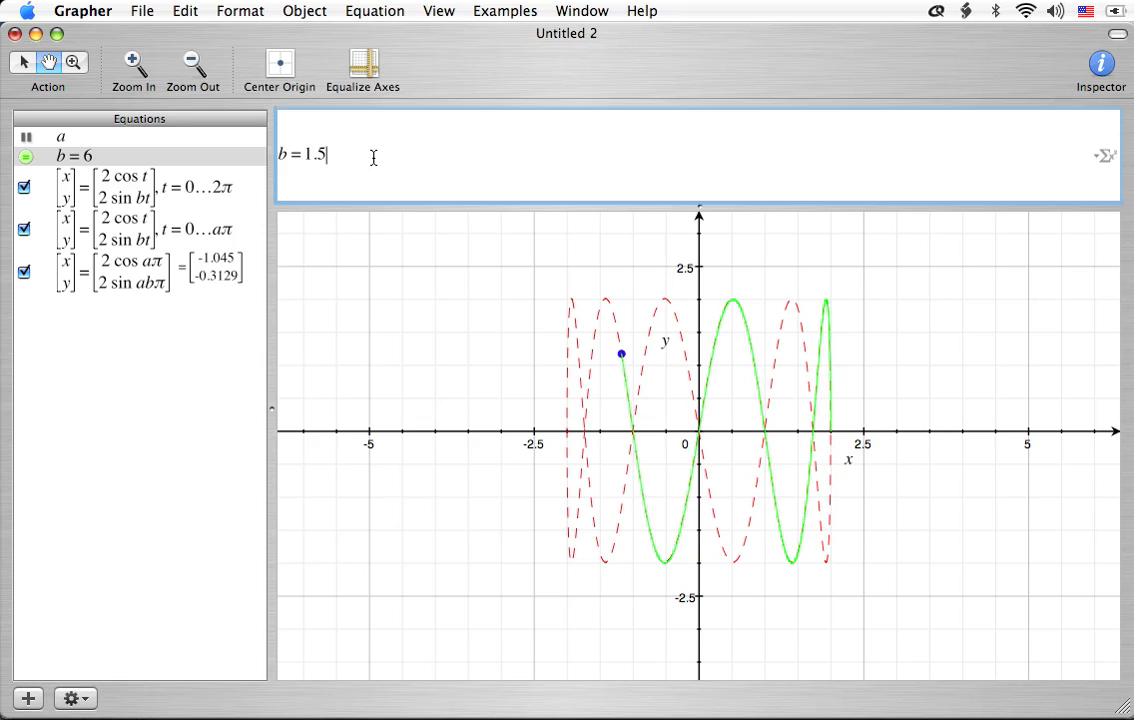
pyautogui.press('Return')
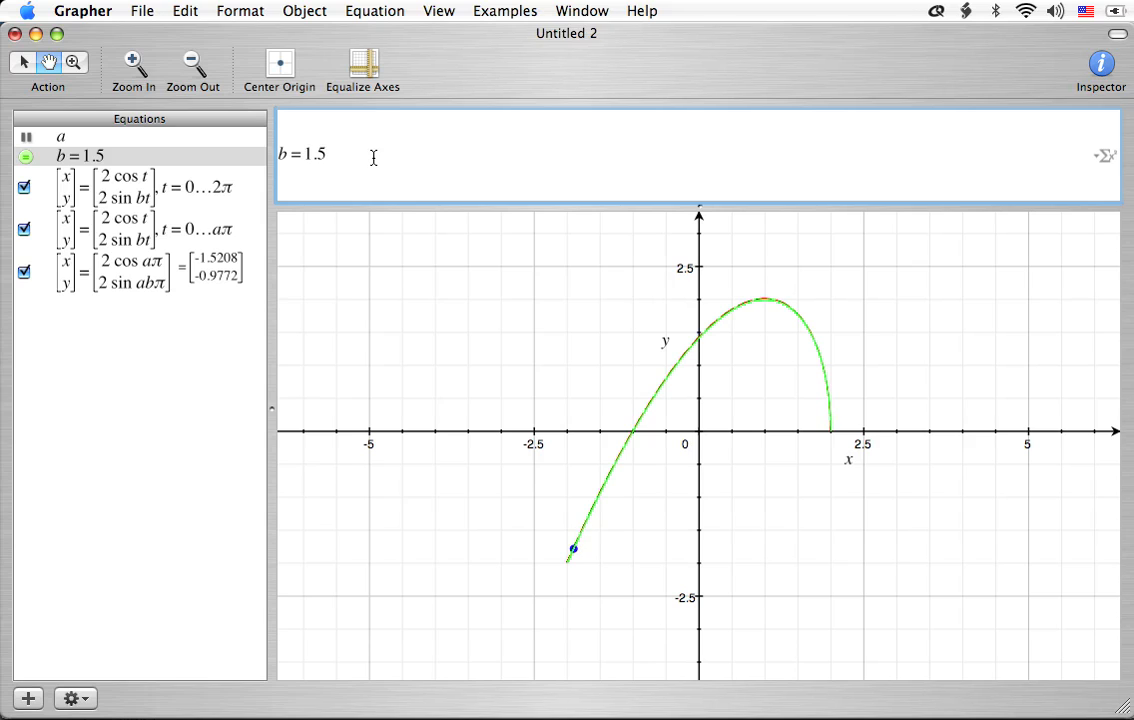
# Set b back to 1 and pause the animation of a
pyautogui.press('BackSpace')
pyautogui.press('BackSpace')
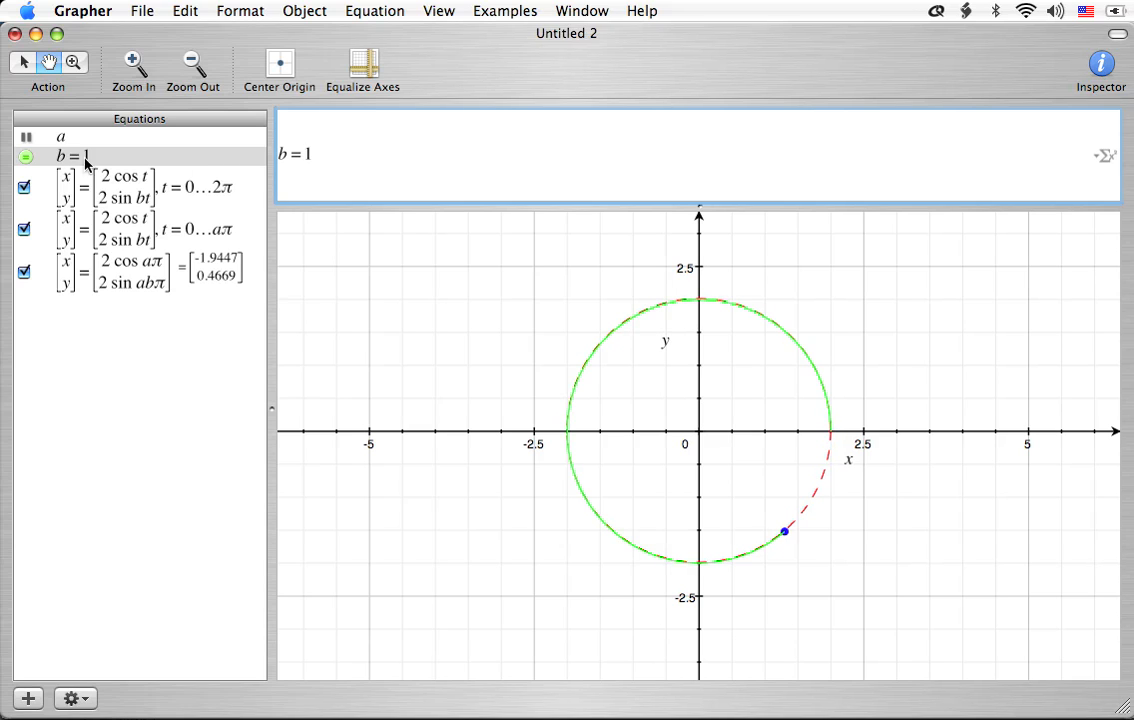
pyautogui.click(26, 133)
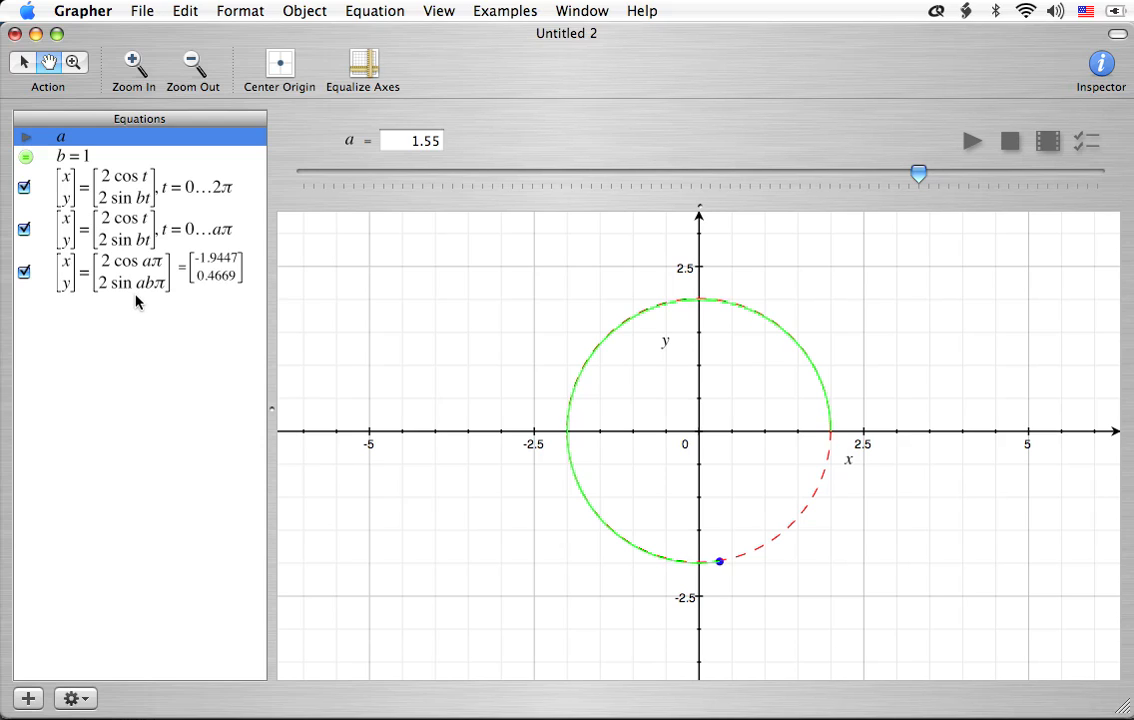
pyautogui.press('super+Return')
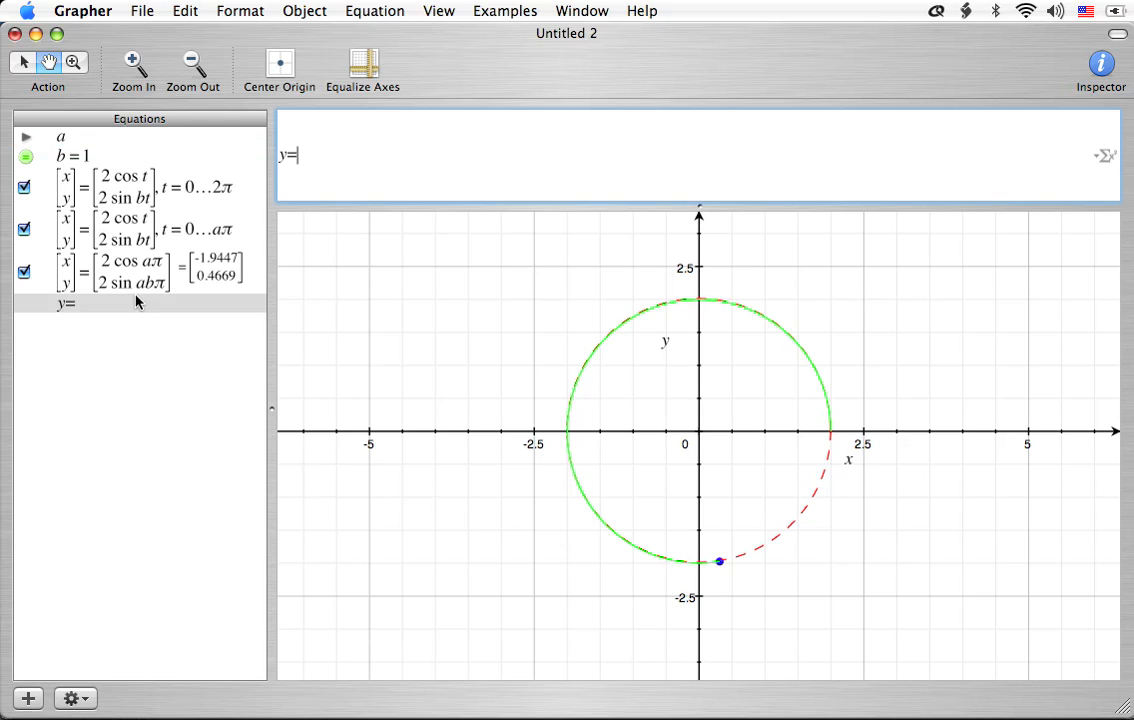
pyautogui.click(61, 324)
pyautogui.click(63, 307)
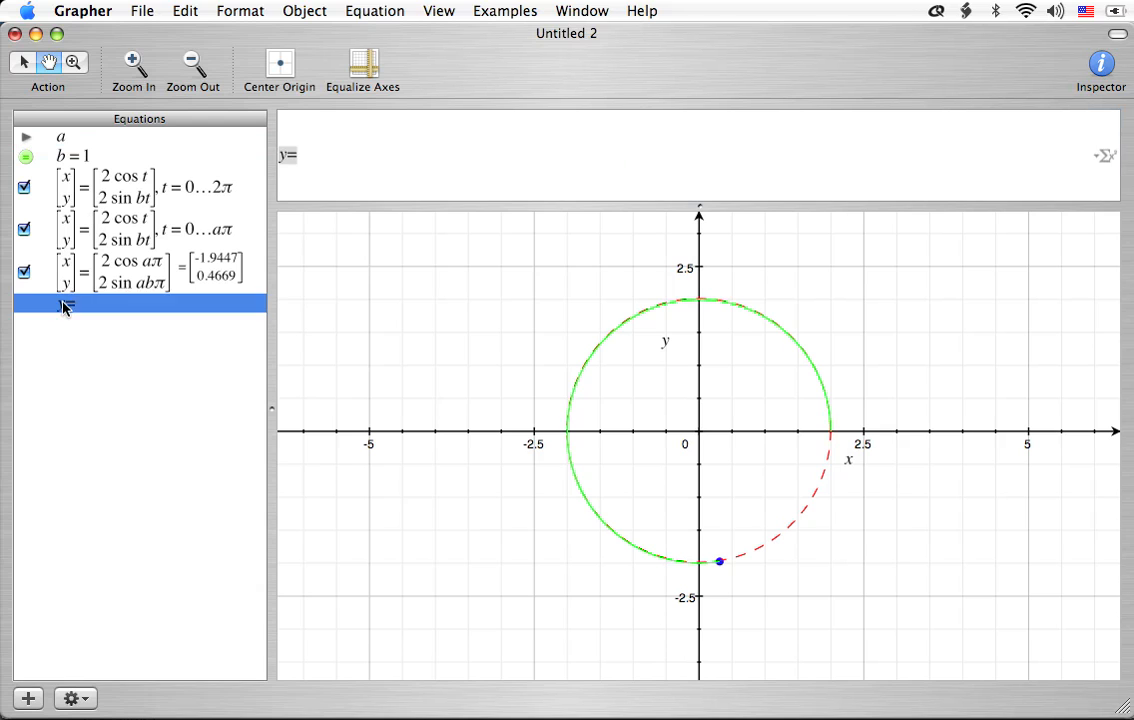
pyautogui.press('BackSpace')
# Create a new 2D graph with the Default template, and move and resize its window to fit the screen
pyautogui.click(142, 11)
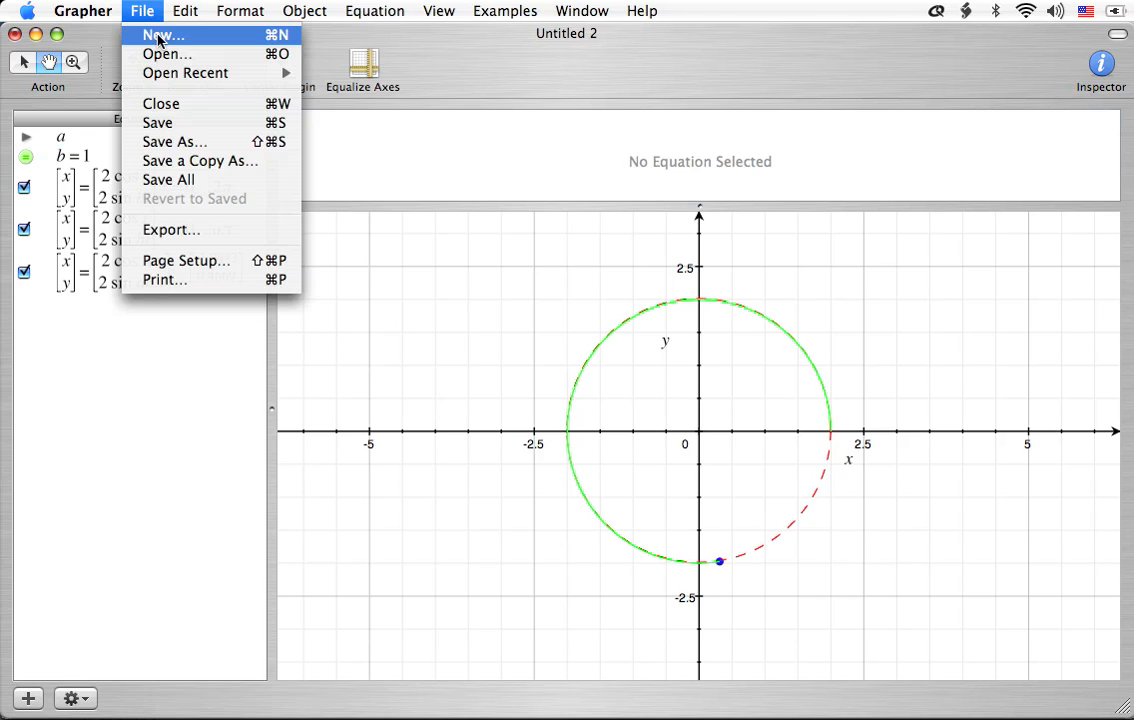
pyautogui.click(158, 37)
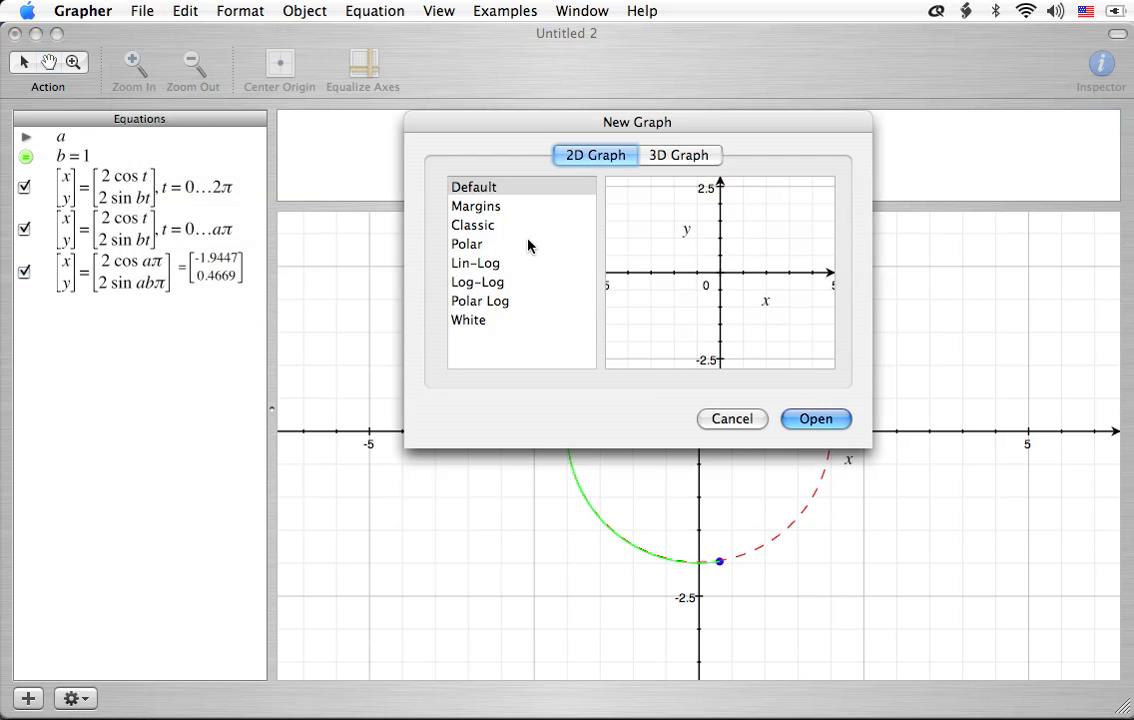
pyautogui.click(812, 420)
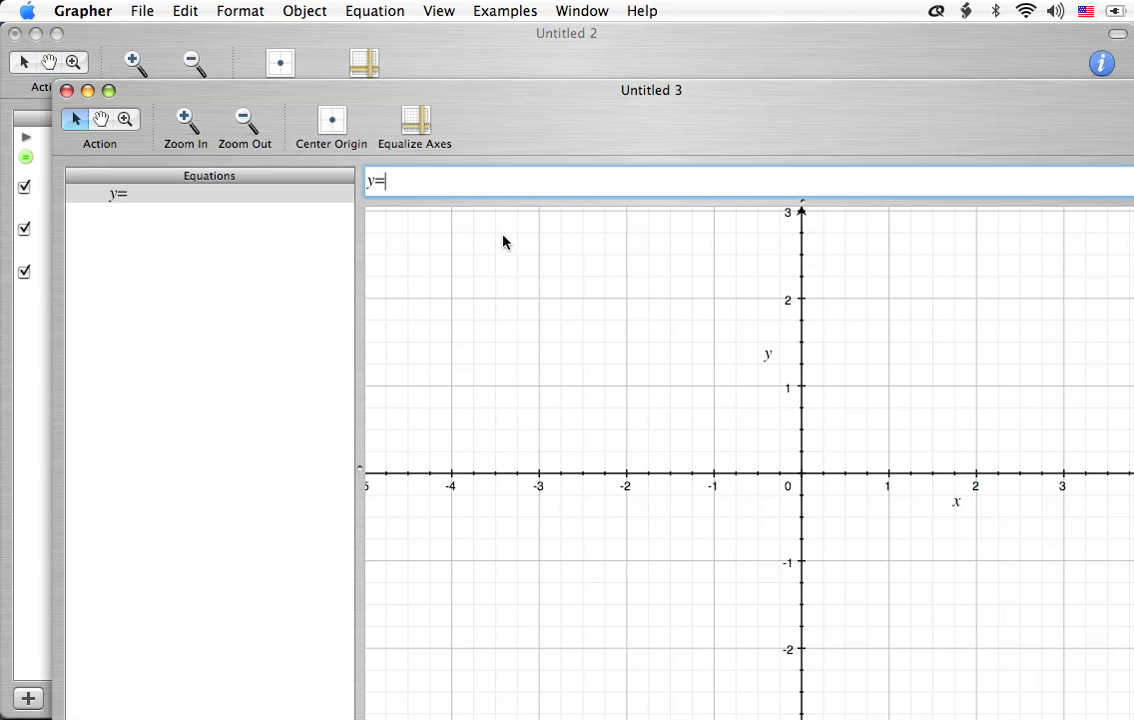
pyautogui.moveTo(524, 150); pyautogui.dragTo(471, 84)
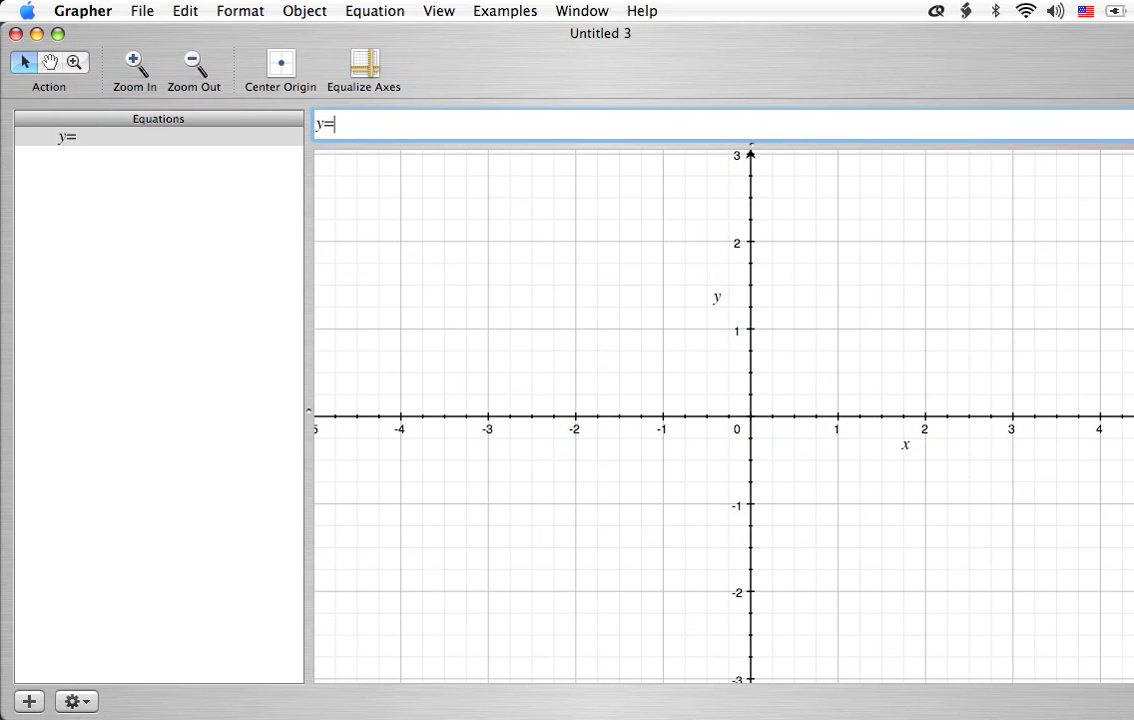
pyautogui.moveTo(1133, 712); pyautogui.dragTo(1124, 710)
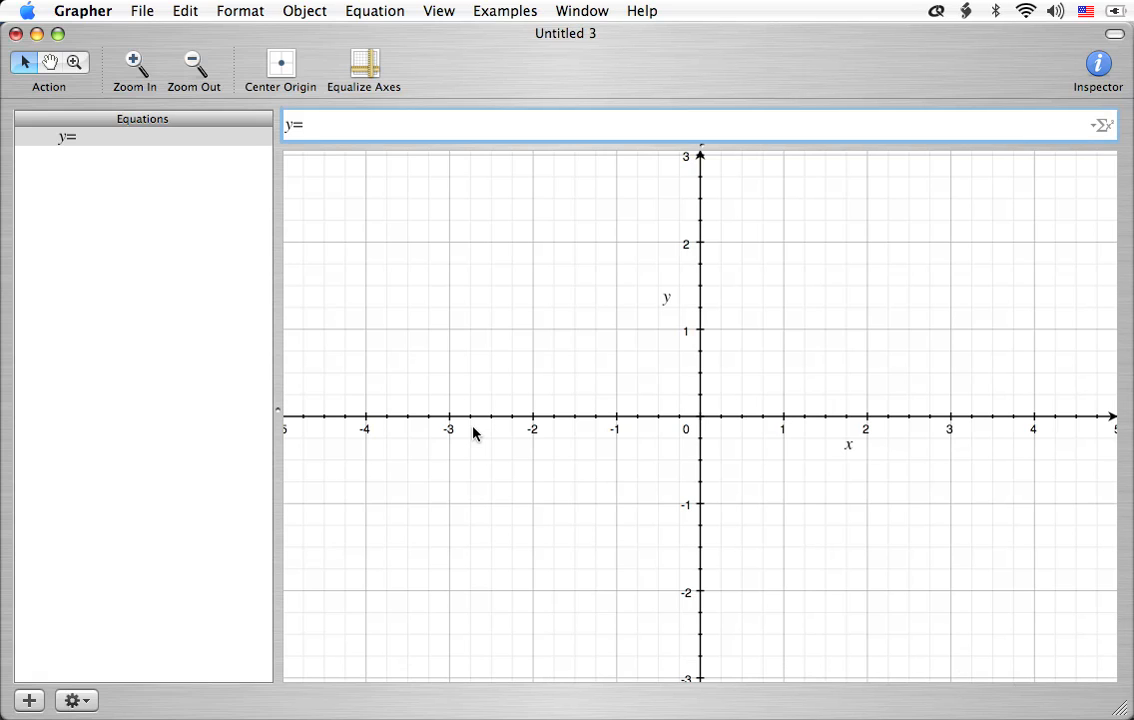
# Replace the empty equation with the constant definition a = -9.81
pyautogui.press('BackSpace')
pyautogui.press('BackSpace')
pyautogui.write('a=')
pyautogui.write('-9.81')
pyautogui.press('Return')
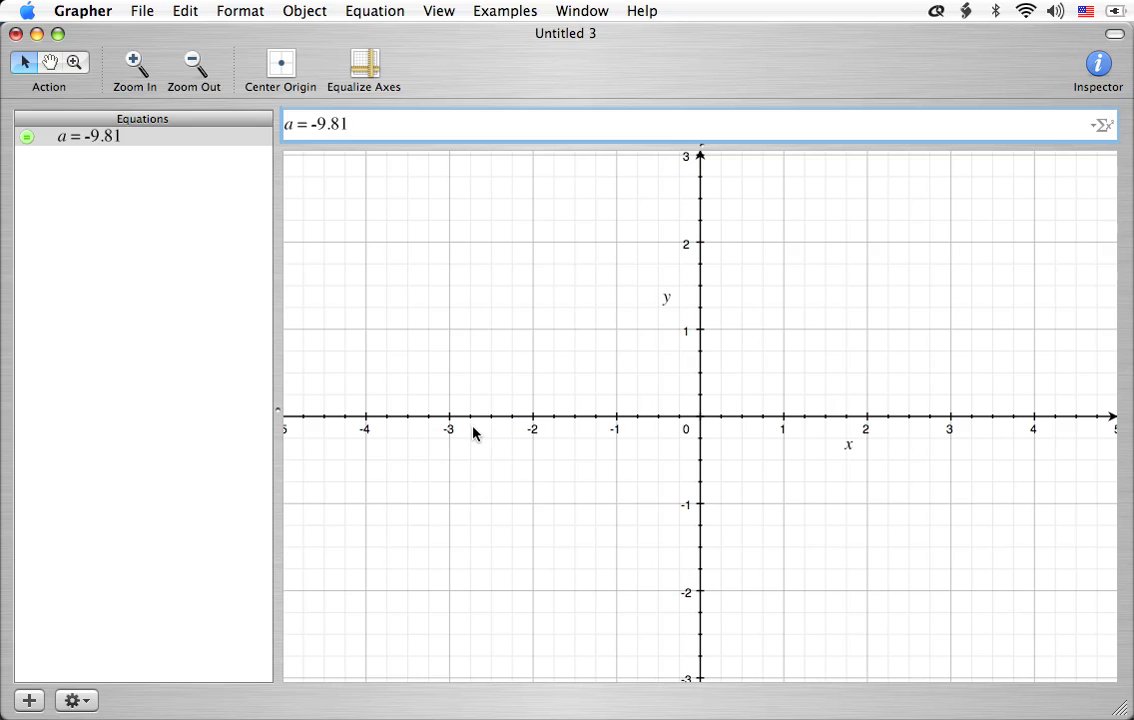
# Add a new equation, clear its default y=, and begin it with the Greek letter υ from the Equation Palette
pyautogui.click(115, 160)
pyautogui.press('BackSpace')
pyautogui.press('BackSpace')
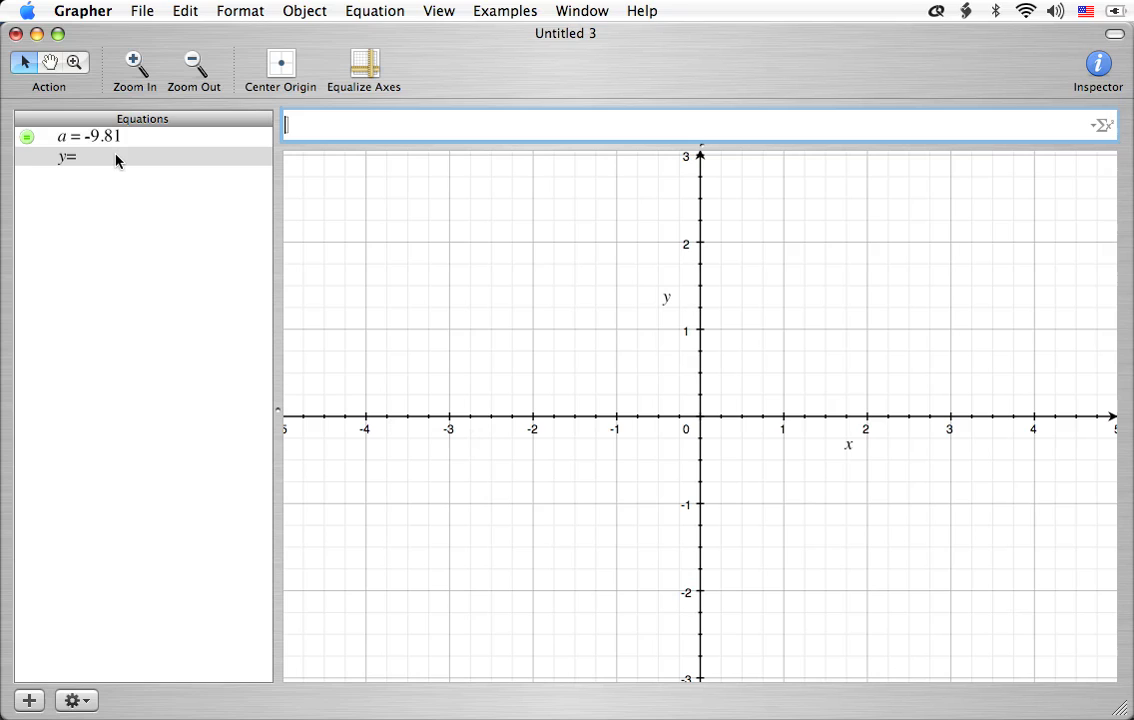
pyautogui.write('v')
pyautogui.press('BackSpace')
pyautogui.click(1102, 126)
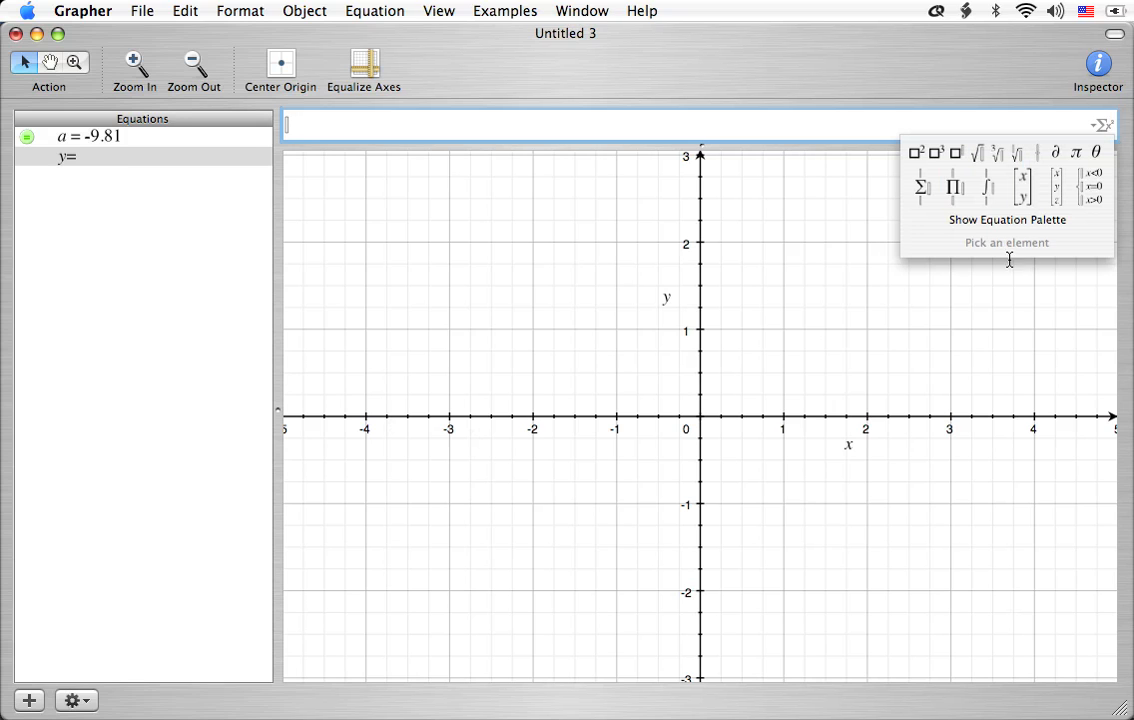
pyautogui.click(1010, 220)
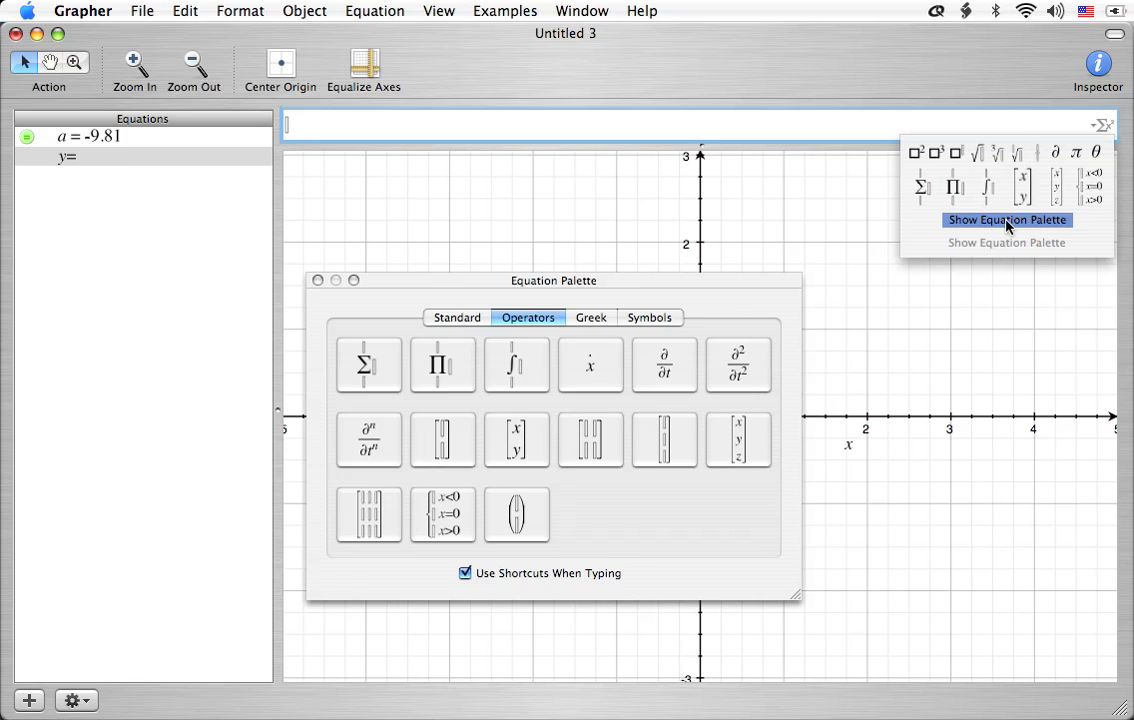
pyautogui.click(588, 320)
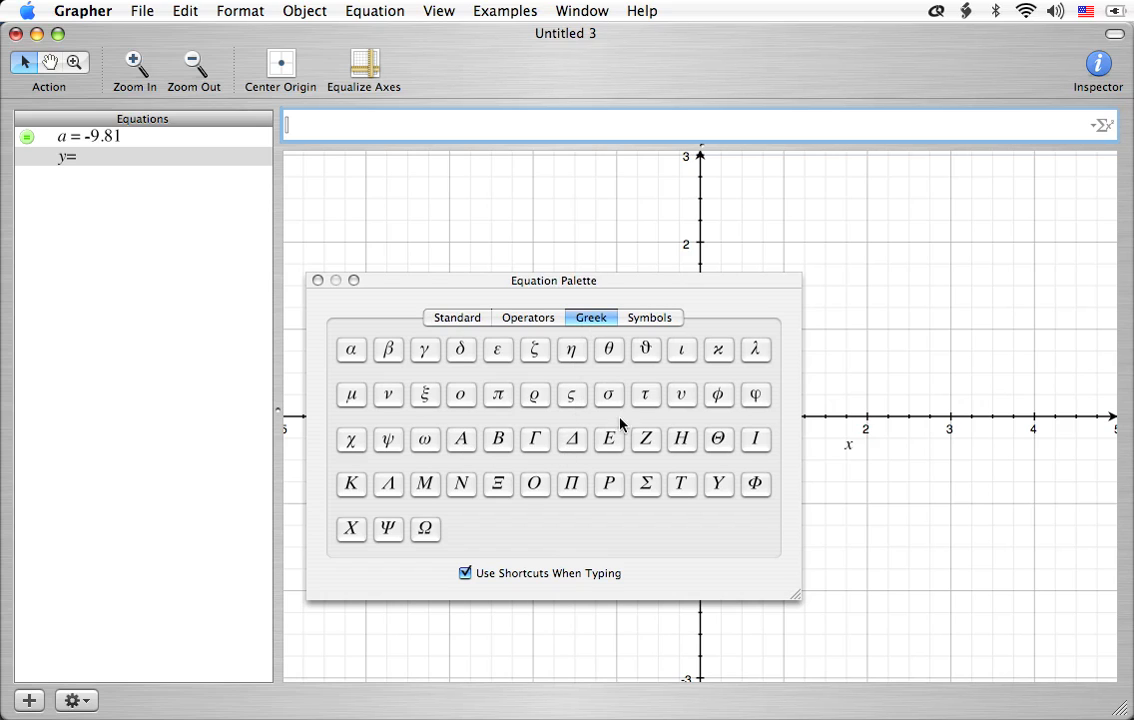
pyautogui.click(679, 396)
# Give υ the subscript o and define it as the constant υₒ = 20
pyautogui.click(470, 318)
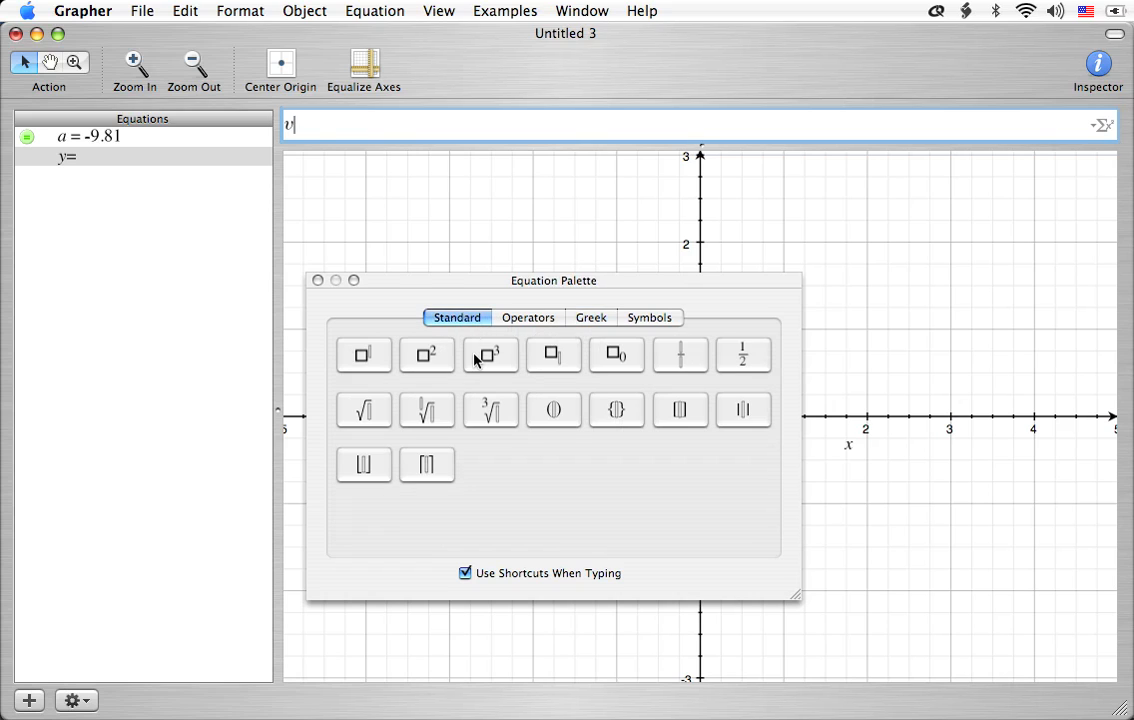
pyautogui.click(566, 357)
pyautogui.click(318, 281)
pyautogui.write('0')
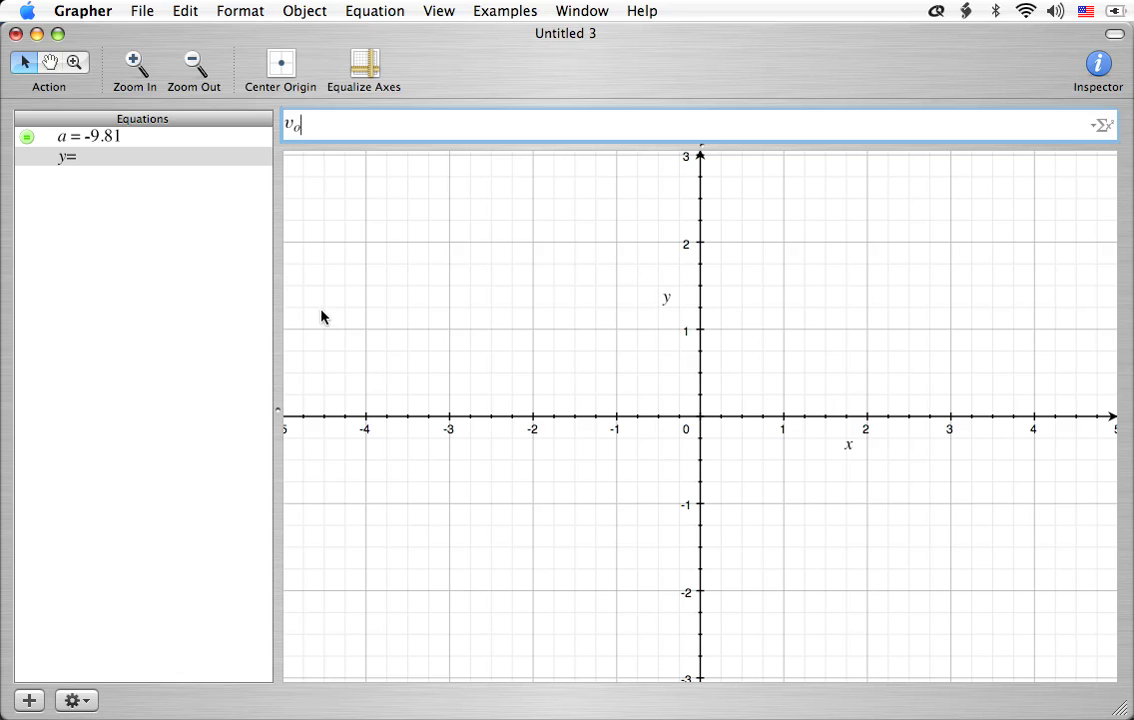
pyautogui.write('= ')
pyautogui.write('10')
pyautogui.press('BackSpace')
pyautogui.press('BackSpace')
pyautogui.write('20')
pyautogui.press('Return')
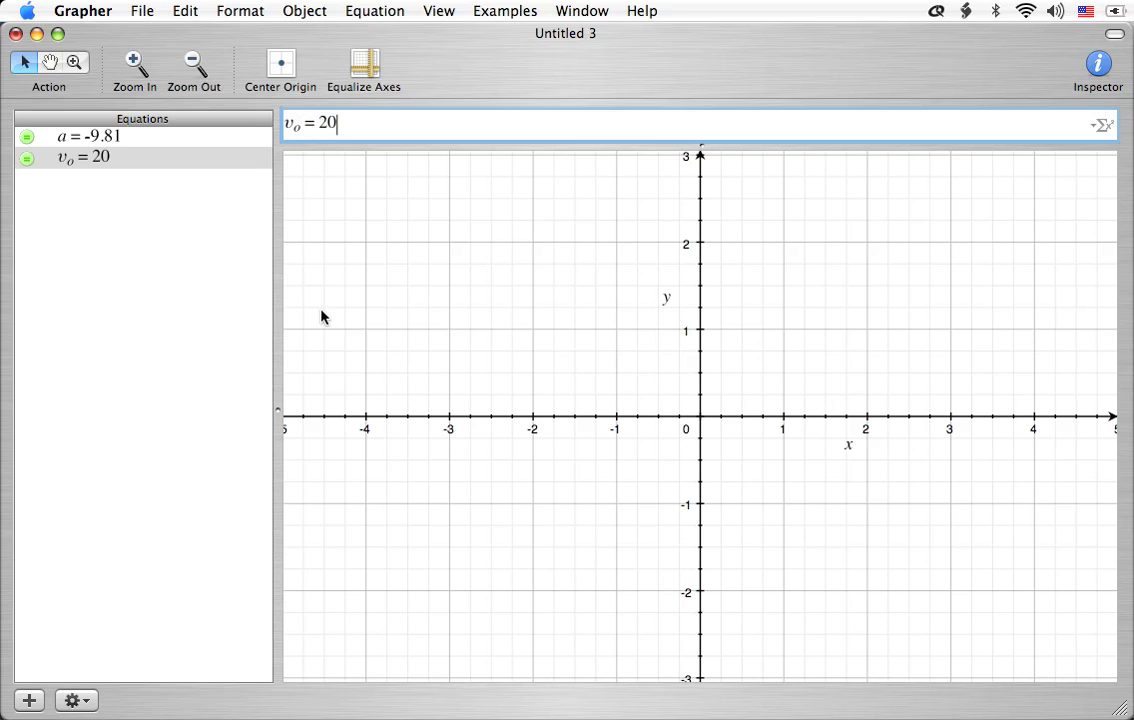
# Add a new equation defining the launch angle constant θₒ = 55 in place of the default y=
pyautogui.press('Return')
pyautogui.press('BackSpace')
pyautogui.press('BackSpace')
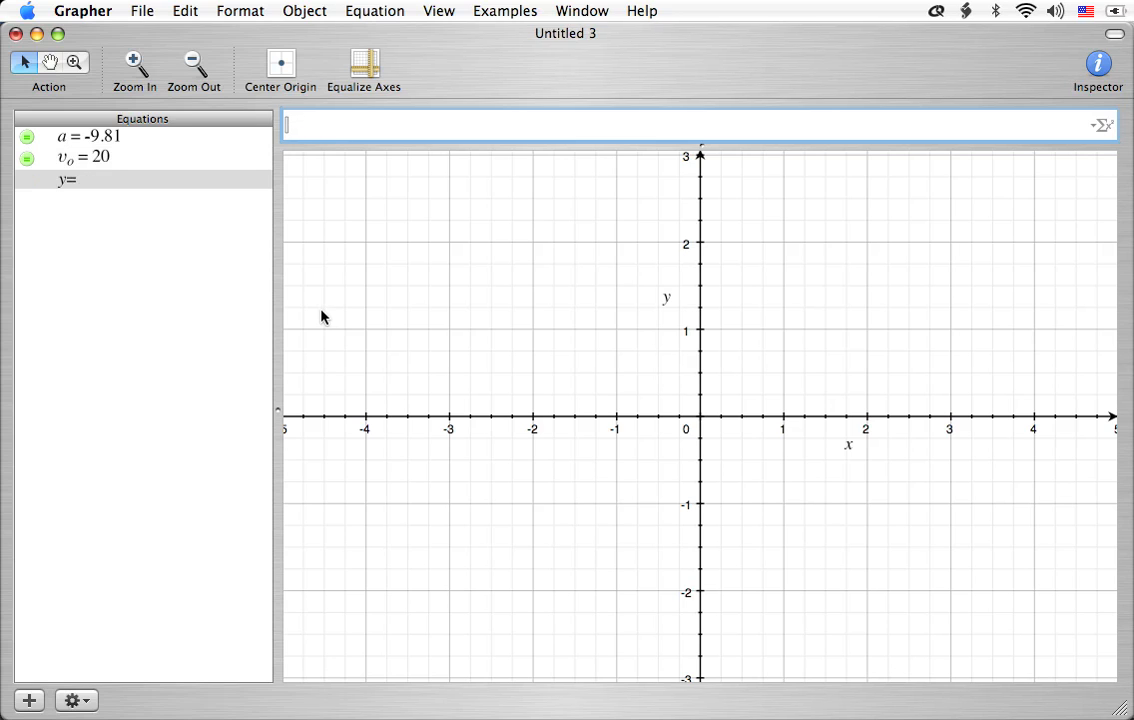
pyautogui.click(1103, 125)
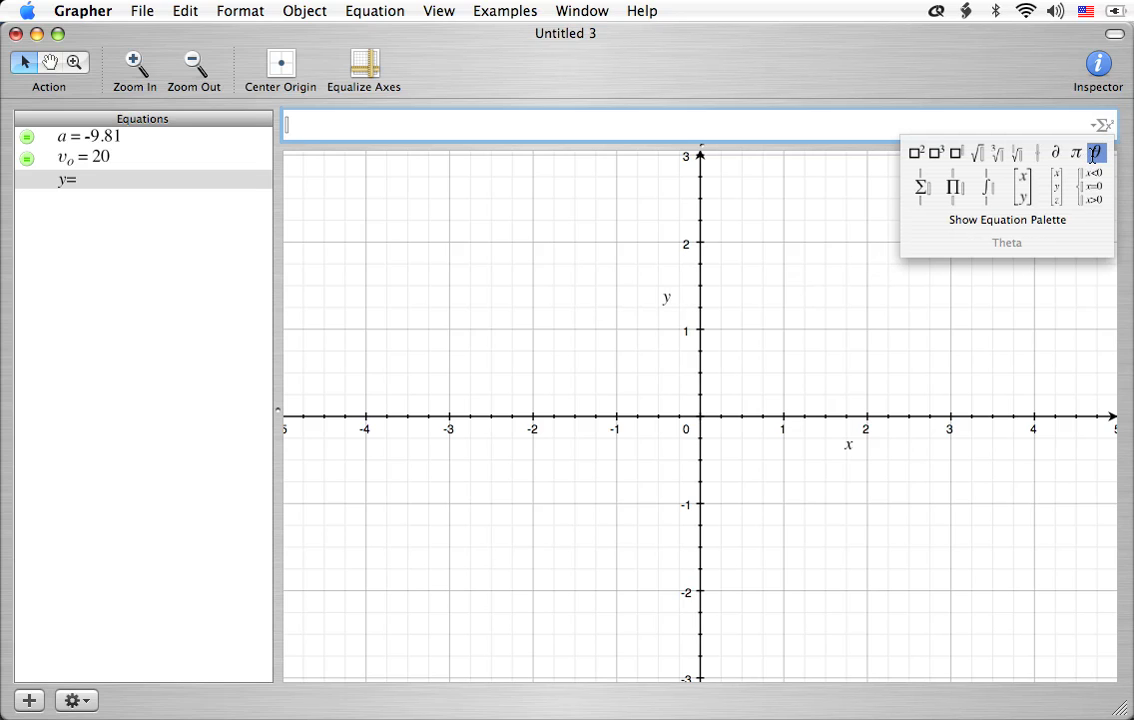
pyautogui.click(1094, 155)
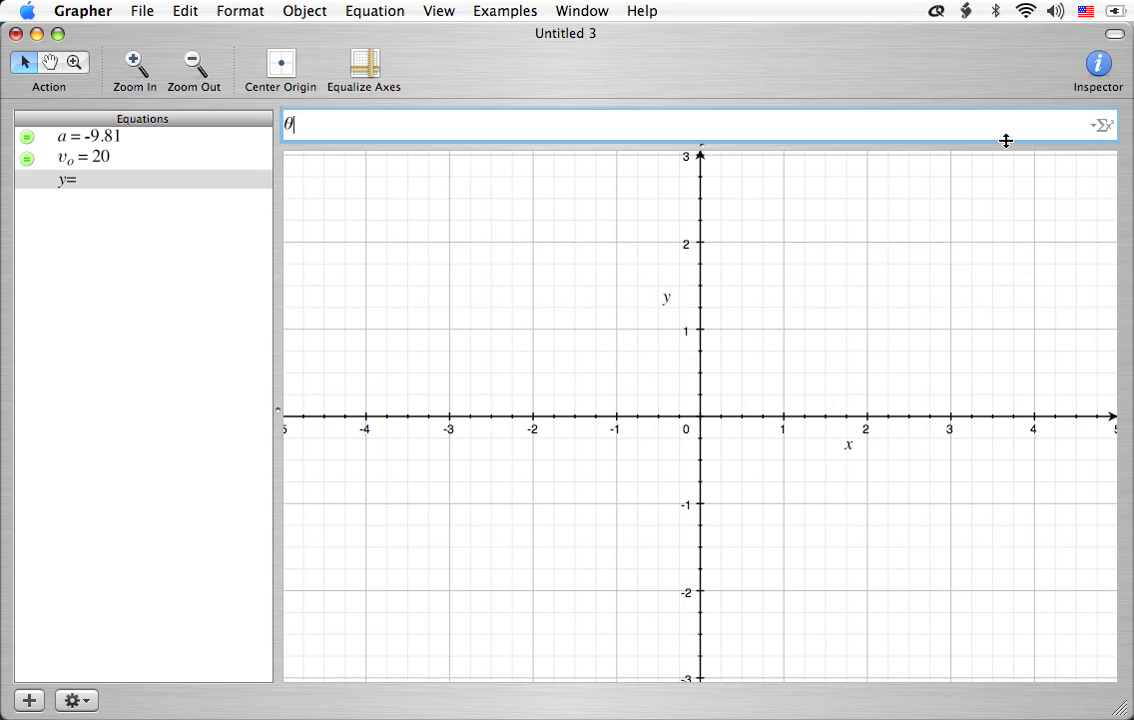
pyautogui.write('_')
pyautogui.write('=')
pyautogui.write('55')
pyautogui.press('Return')
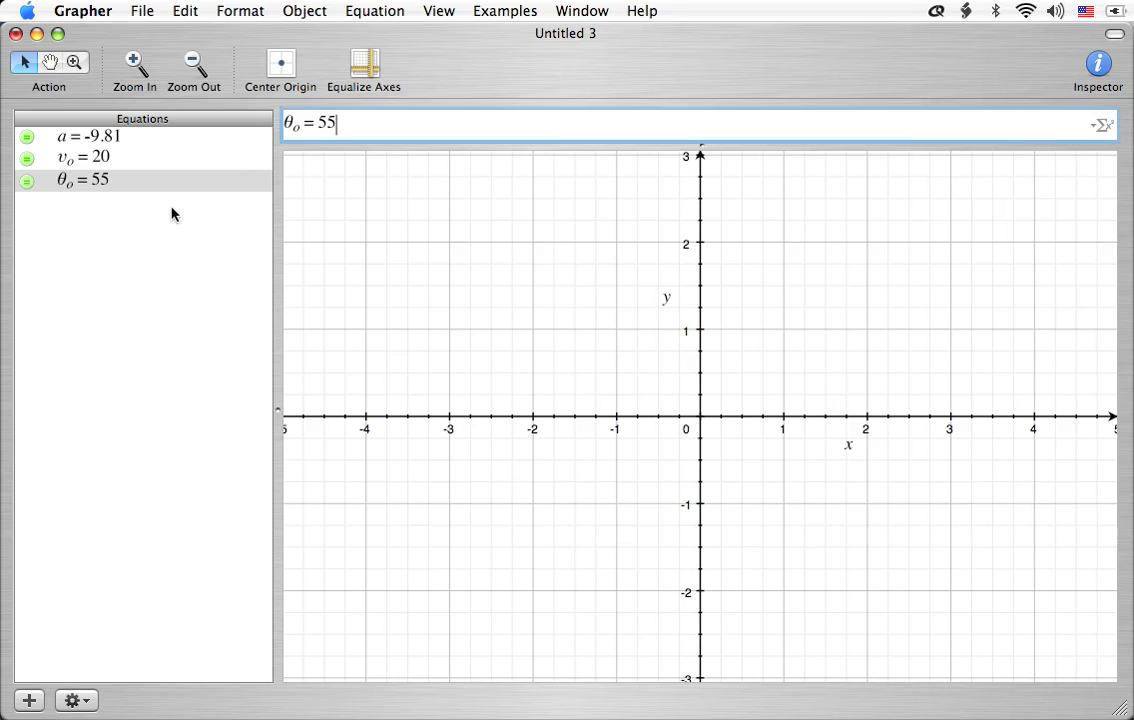
# Add a new equation defining the starting position constant xₒ = 0, with o as a subscript
pyautogui.press('super+Return')
pyautogui.press('BackSpace')
pyautogui.press('BackSpace')
pyautogui.write('x')
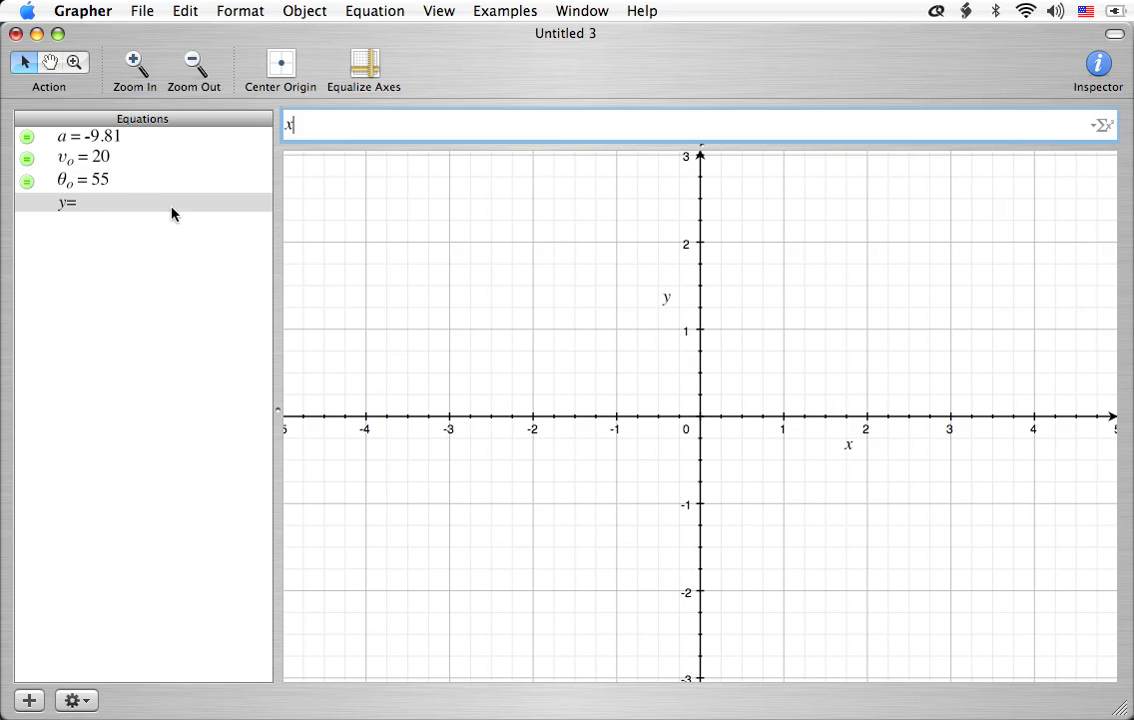
pyautogui.click(1105, 126)
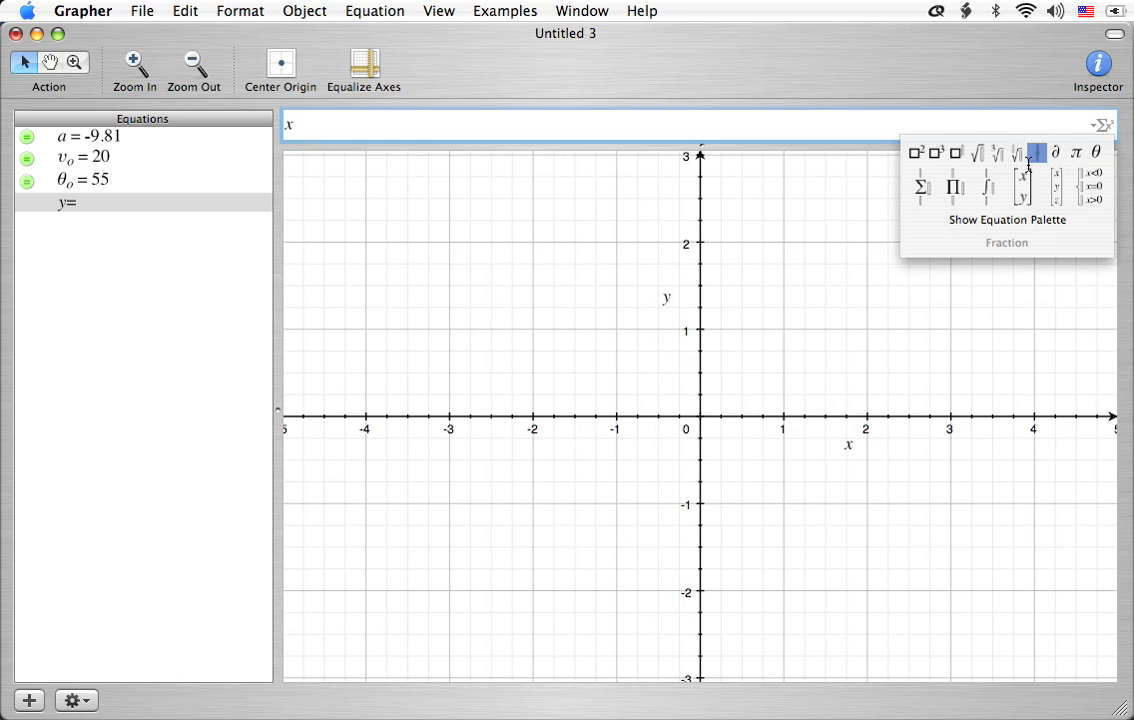
pyautogui.click(990, 220)
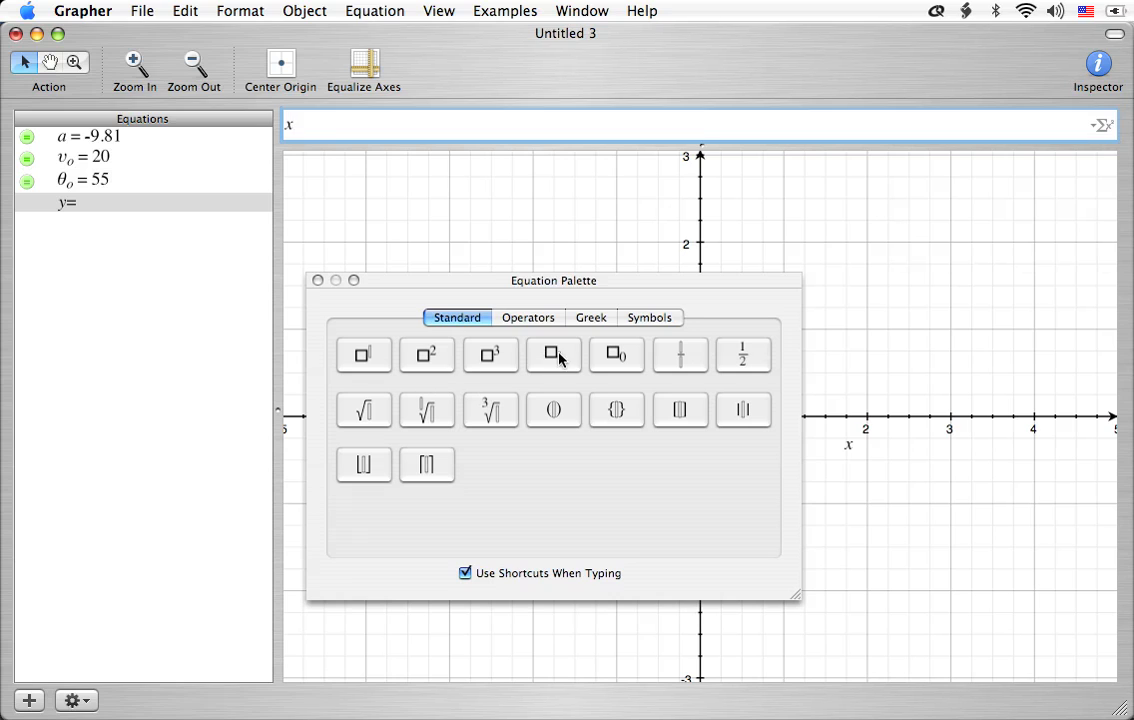
pyautogui.click(317, 280)
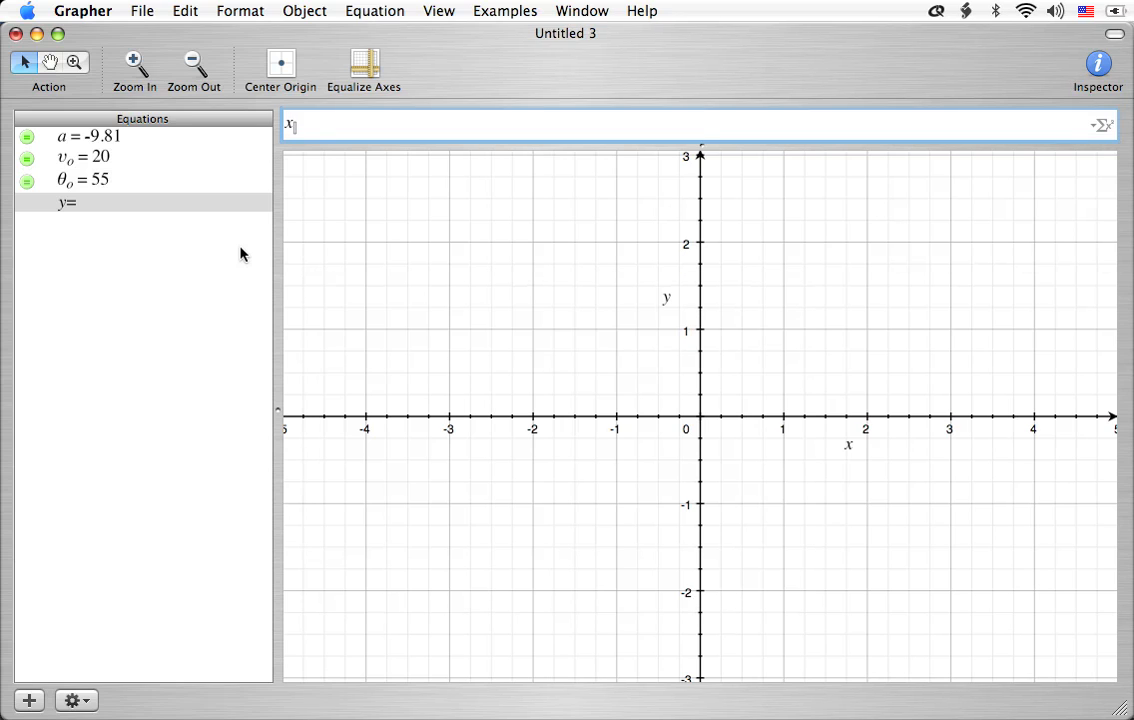
pyautogui.write('o = 0')
pyautogui.press('Return')
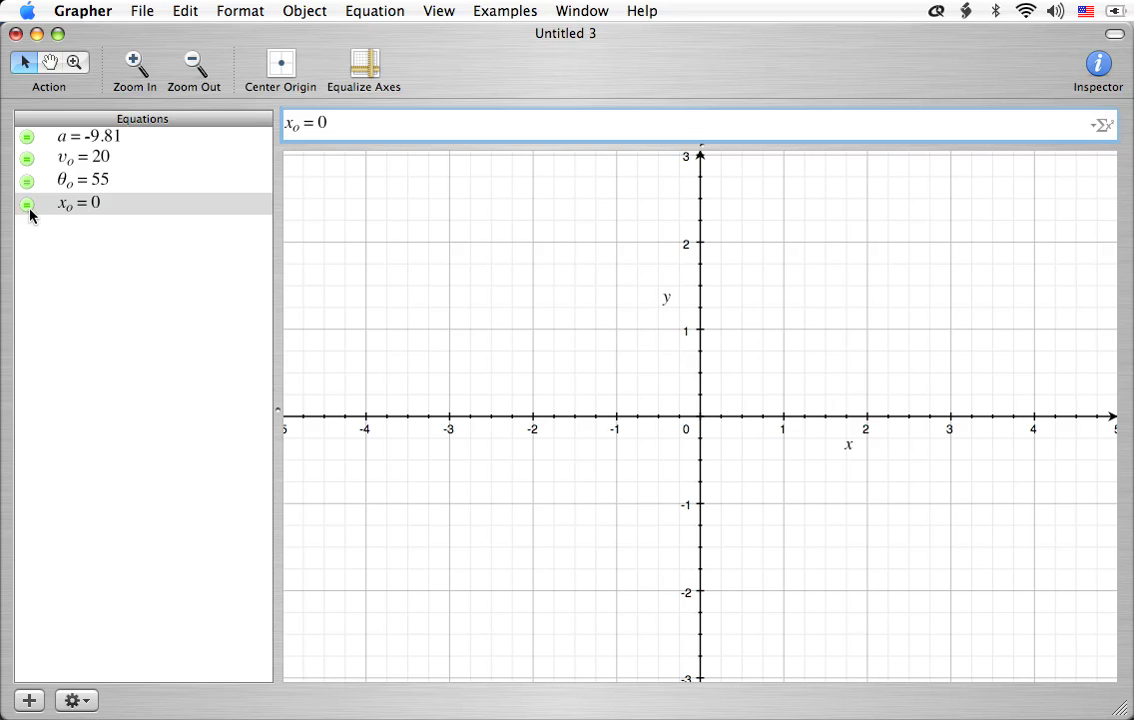
# Add a new equation defining the starting height constant yₒ = 0, with o as a subscript
pyautogui.press('alt+super+n')
pyautogui.press('BackSpace')
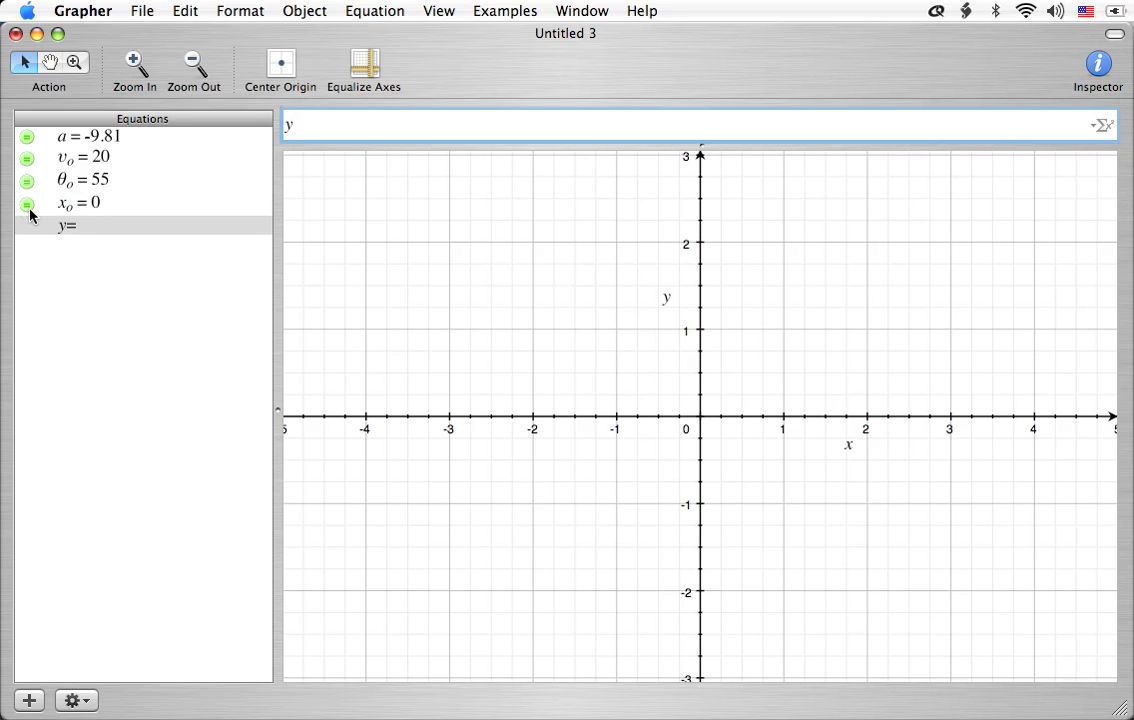
pyautogui.write('o')
pyautogui.press('Right')
pyautogui.write('=0')
pyautogui.press('Return')
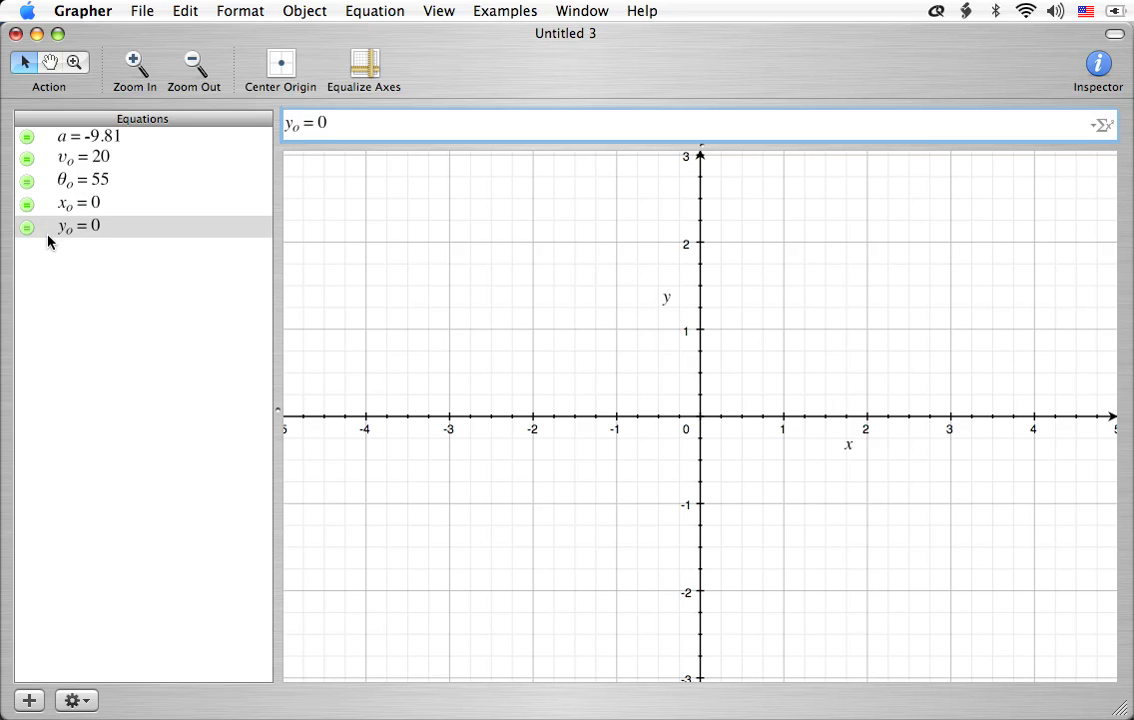
pyautogui.press('Return')
pyautogui.press('BackSpace')
pyautogui.press('BackSpace')
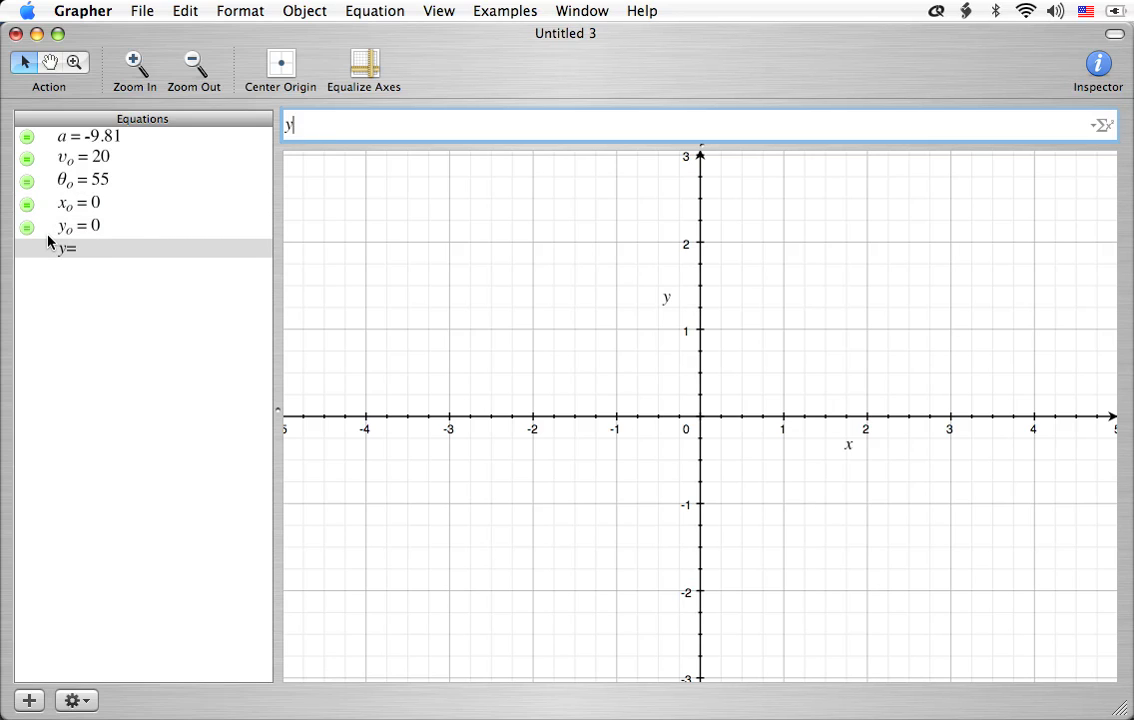
pyautogui.write('x')
pyautogui.press('BackSpace')
pyautogui.write('f(t')
pyautogui.press('BackSpace')
pyautogui.write('x')
pyautogui.click(85, 284)
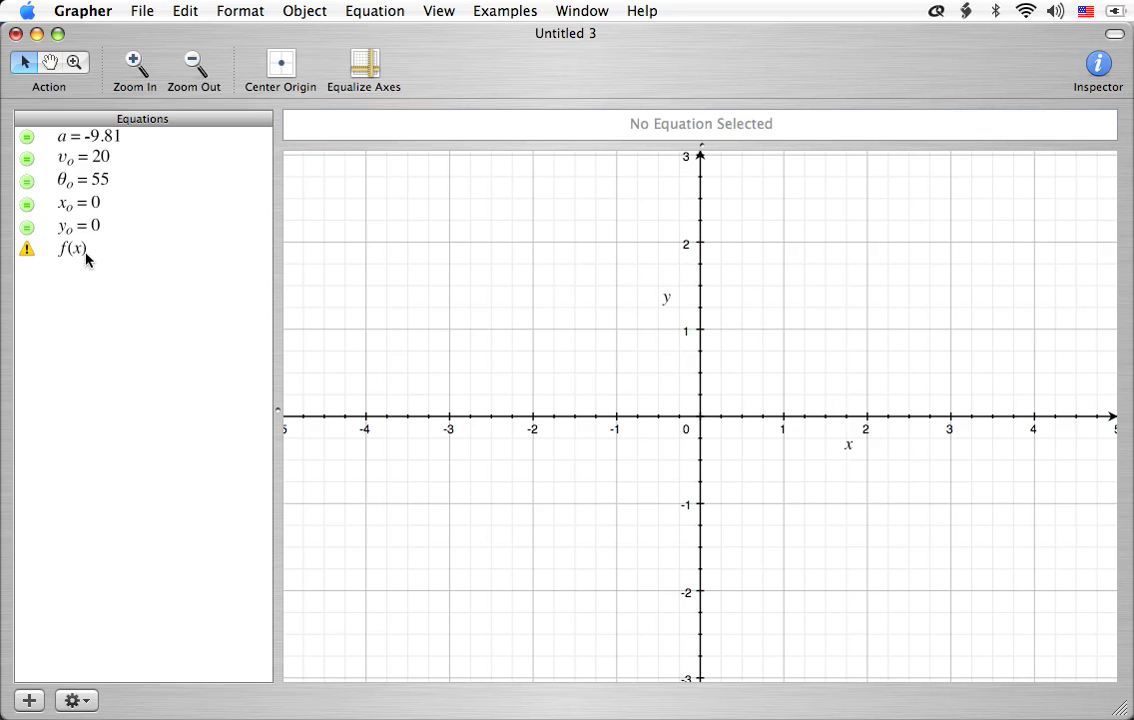
pyautogui.click(86, 250)
pyautogui.press('BackSpace')
# Insert a parametric Cartesian Curve equation from the equation templates
pyautogui.click(362, 10)
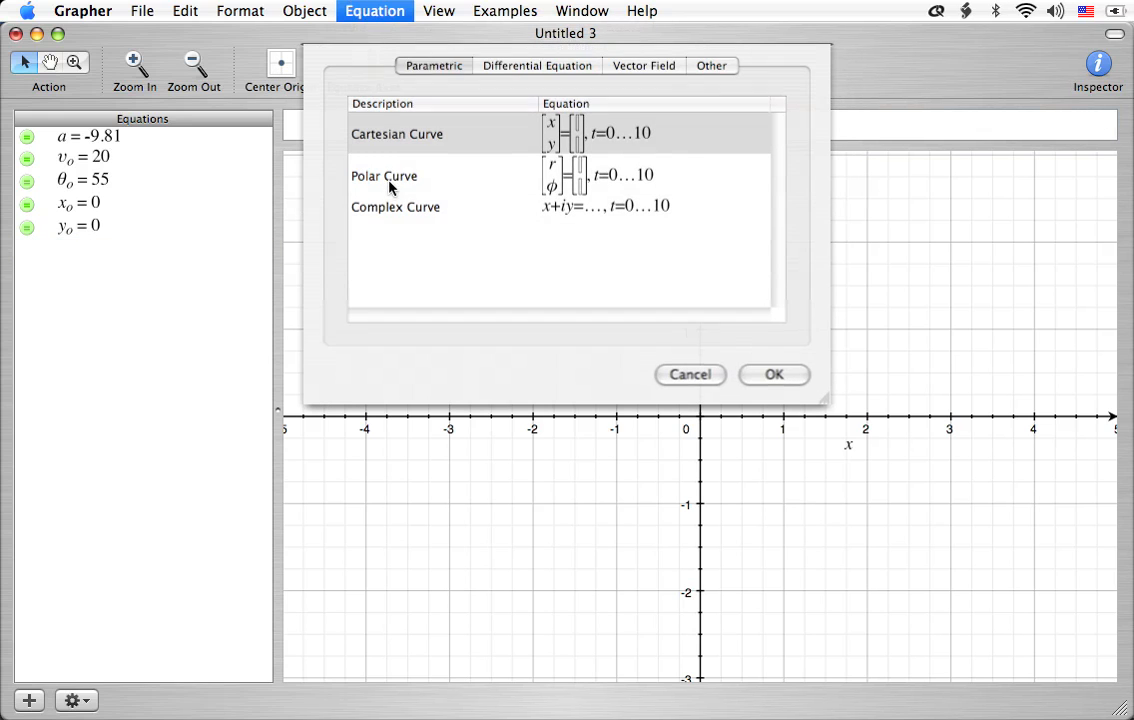
pyautogui.click(417, 135)
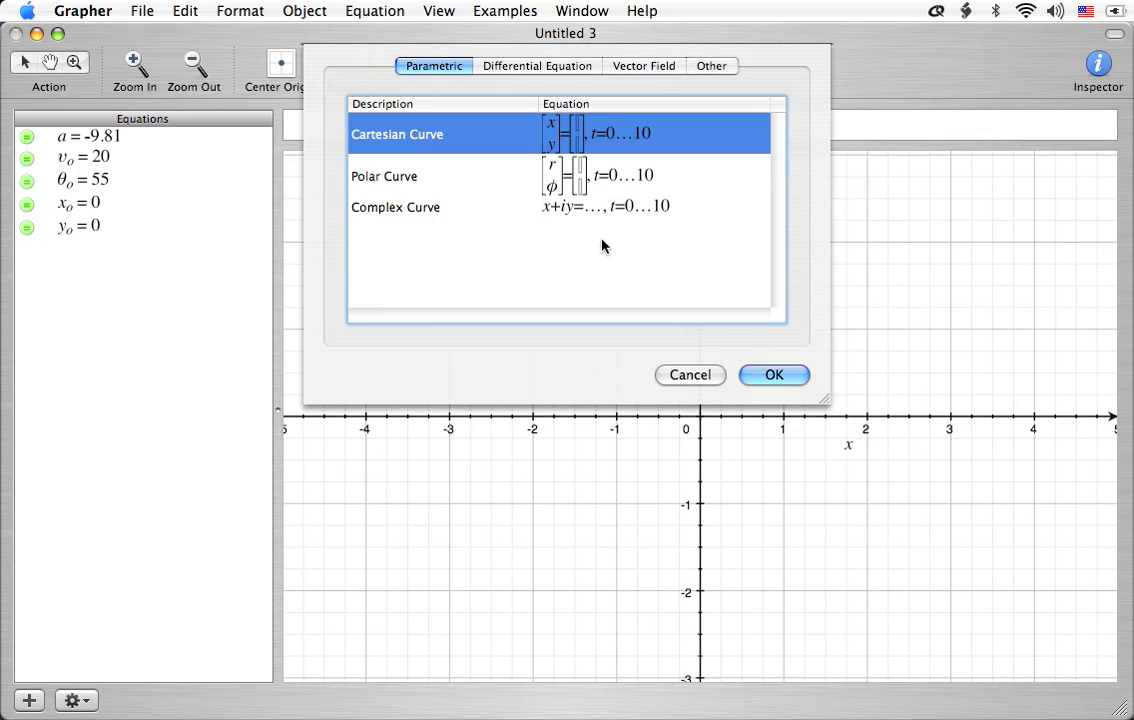
pyautogui.click(775, 376)
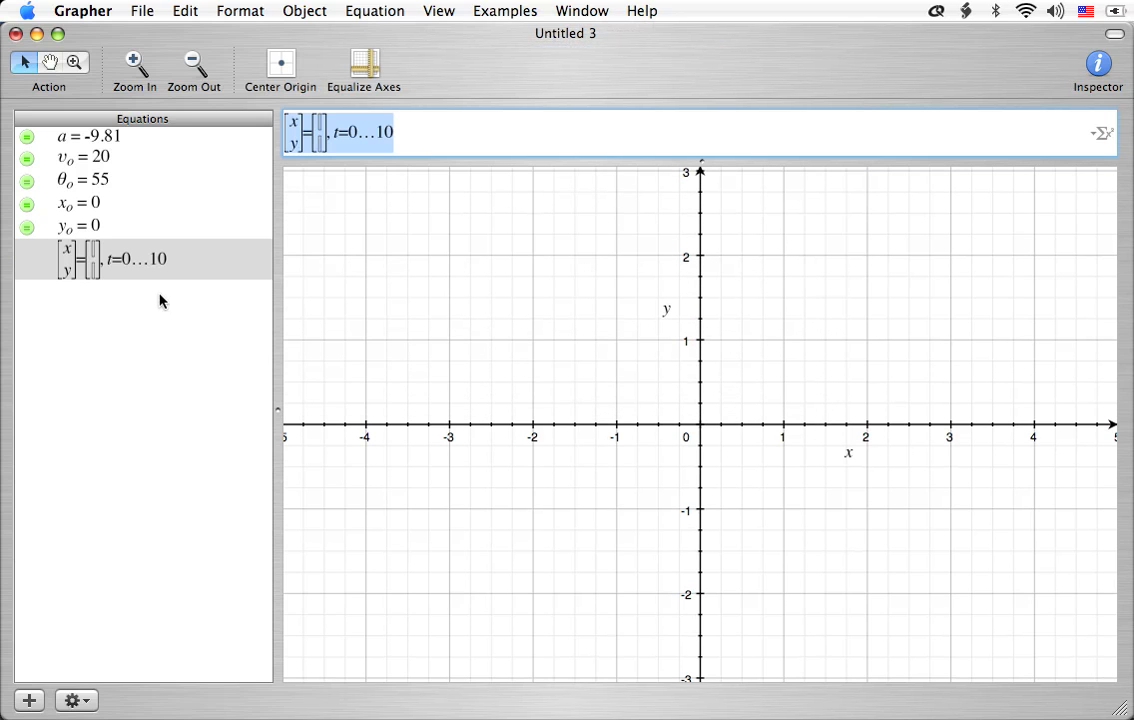
# Fill the curve's x component with xₒ + 1 and its y component with 1 as placeholders
pyautogui.click(314, 141)
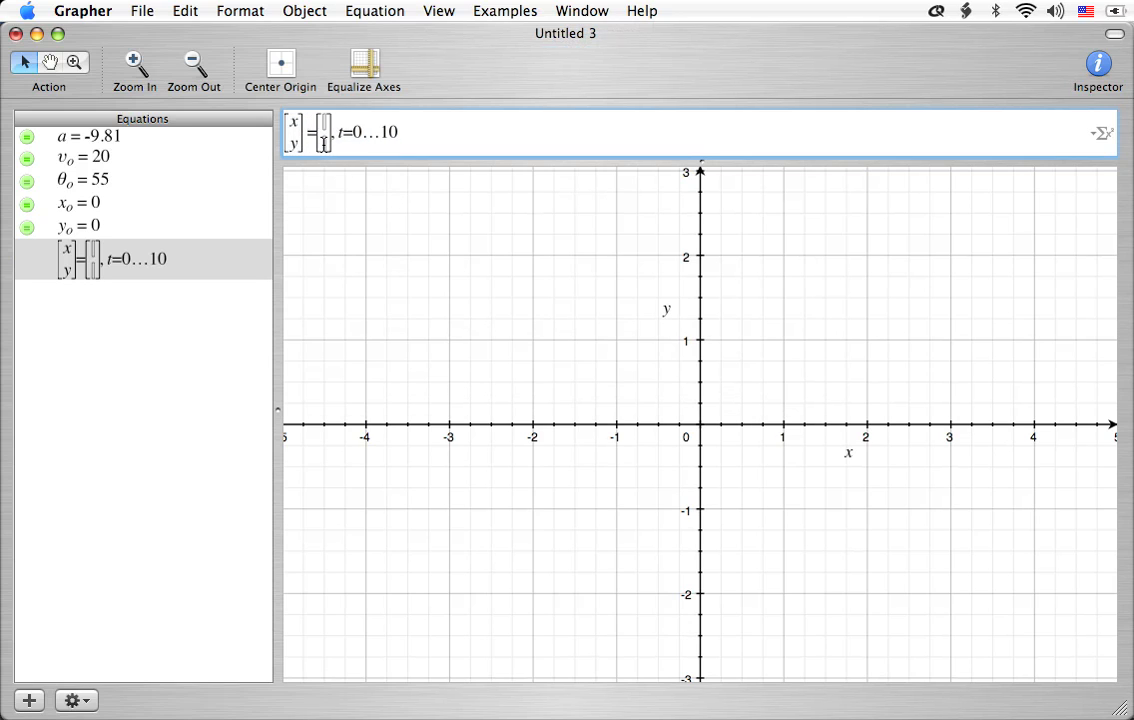
pyautogui.click(317, 134)
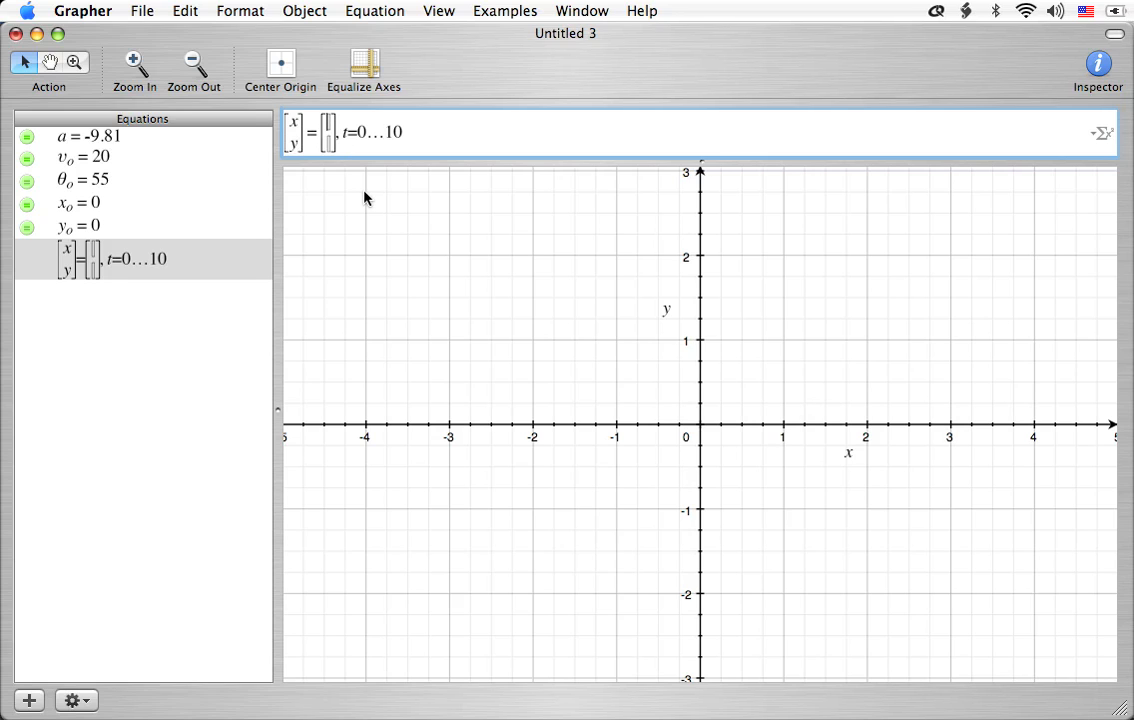
pyautogui.write('x')
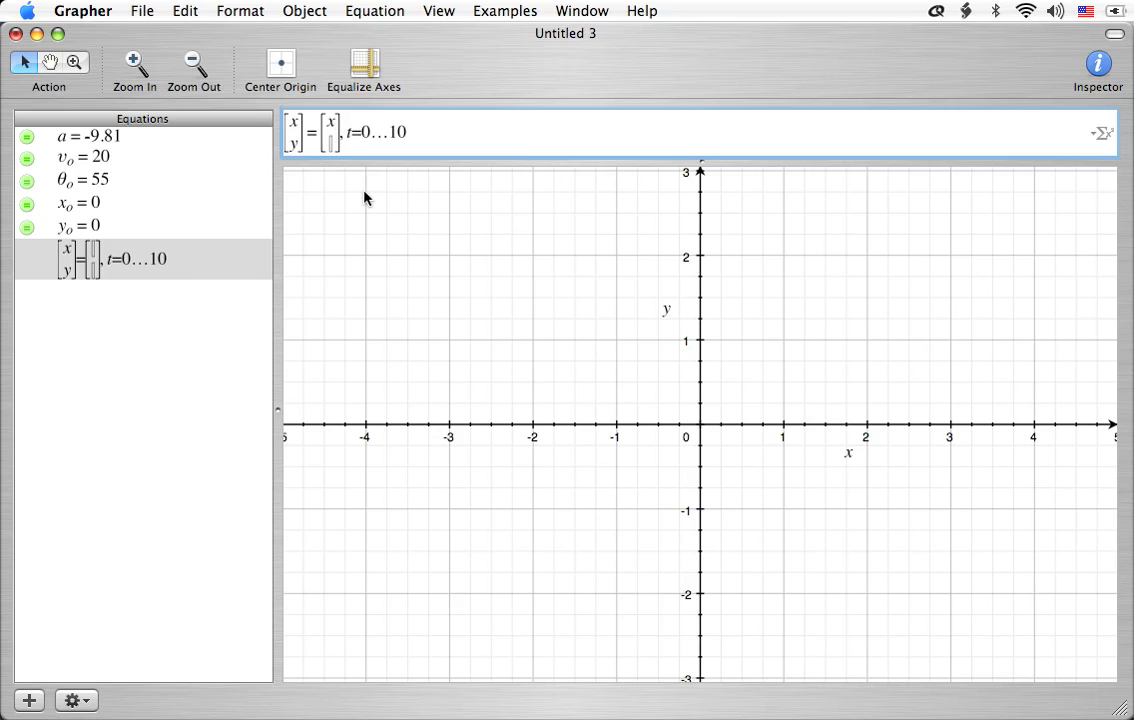
pyautogui.write('_o')
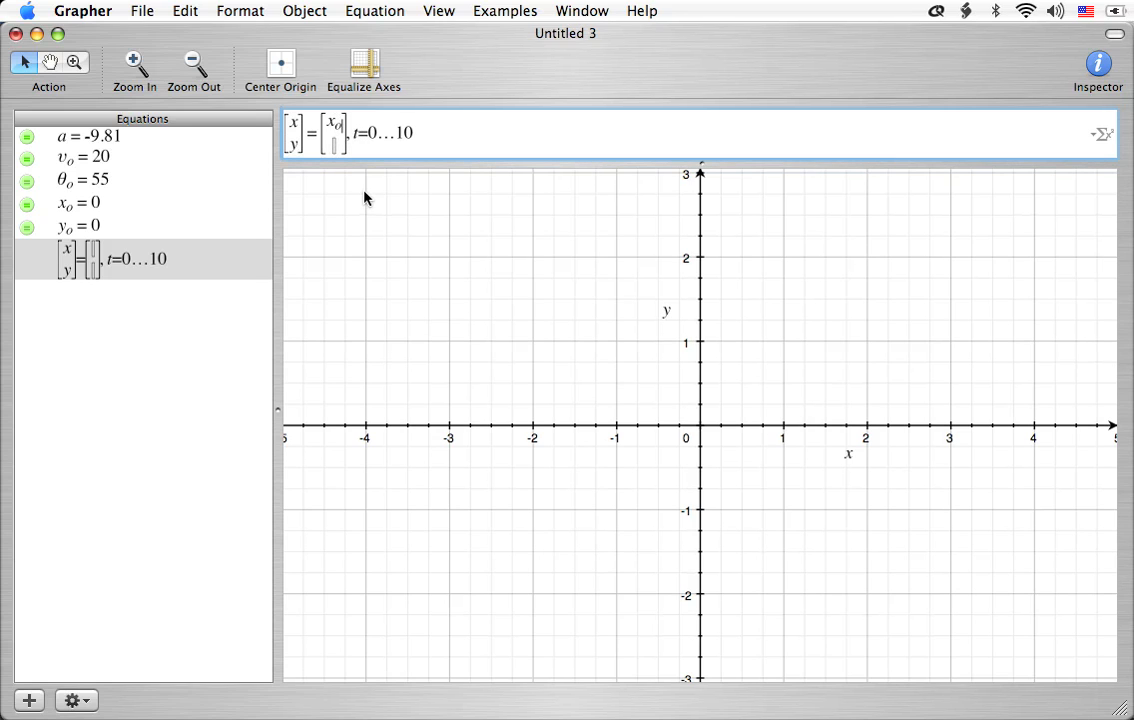
pyautogui.press('Right')
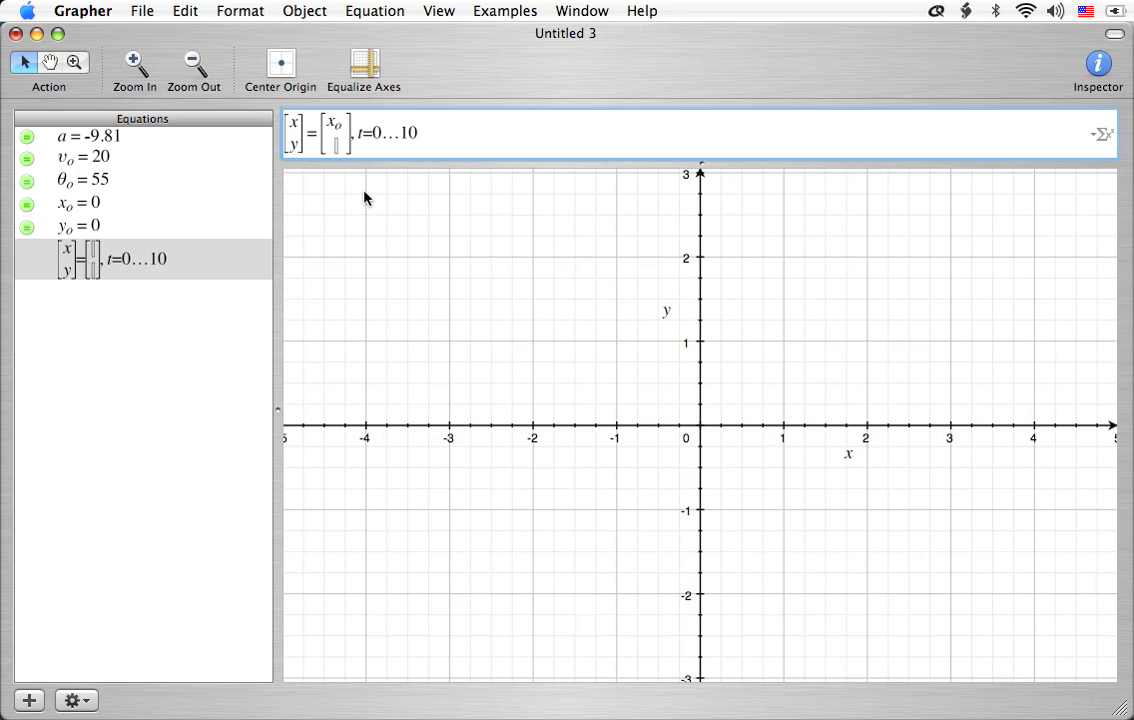
pyautogui.write('+')
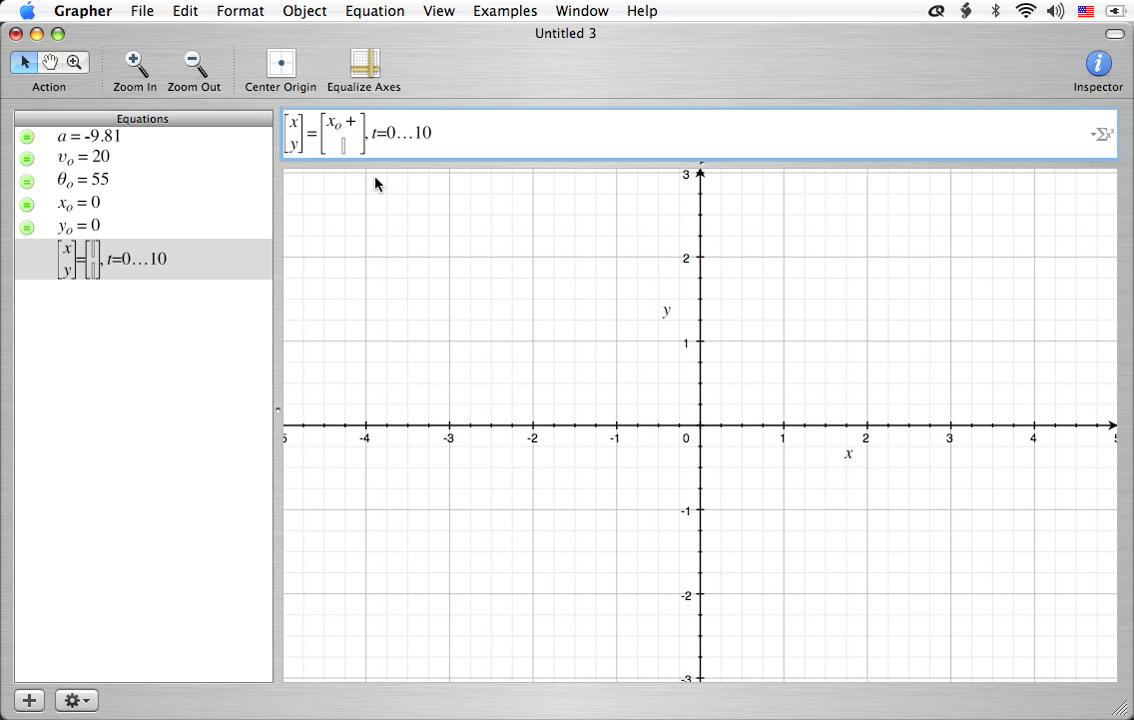
pyautogui.write('1; 1')
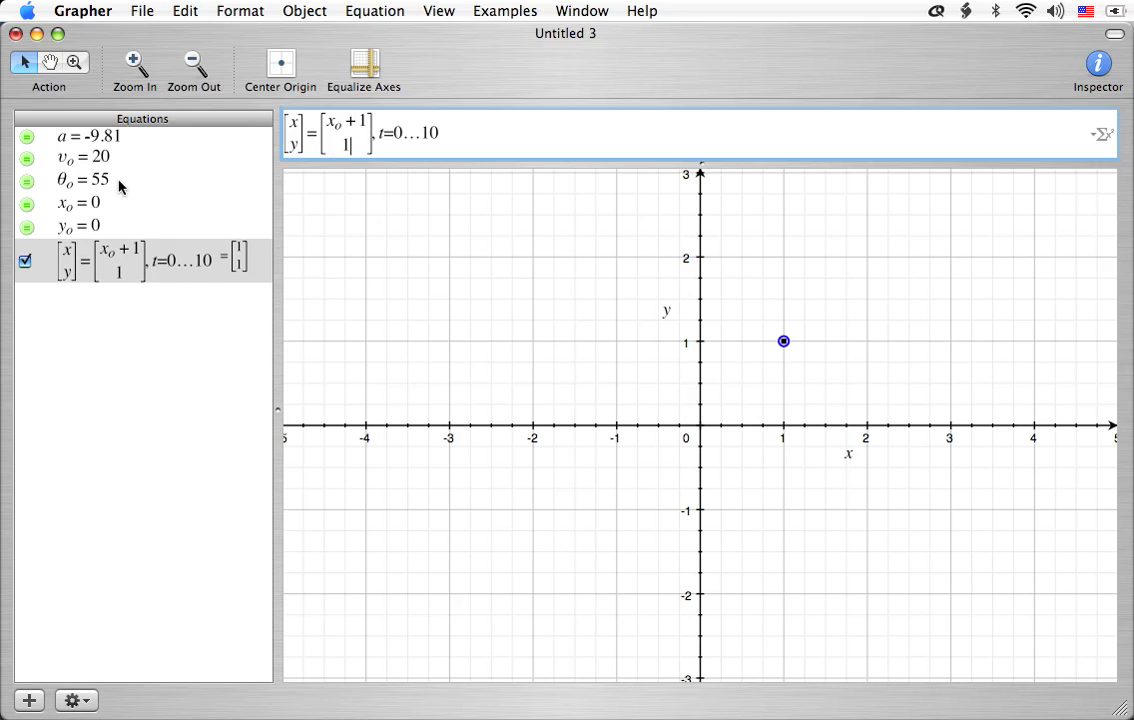
# Copy the υₒ symbol from its constant definition and paste it over the 1 in the curve's x component
pyautogui.click(104, 158)
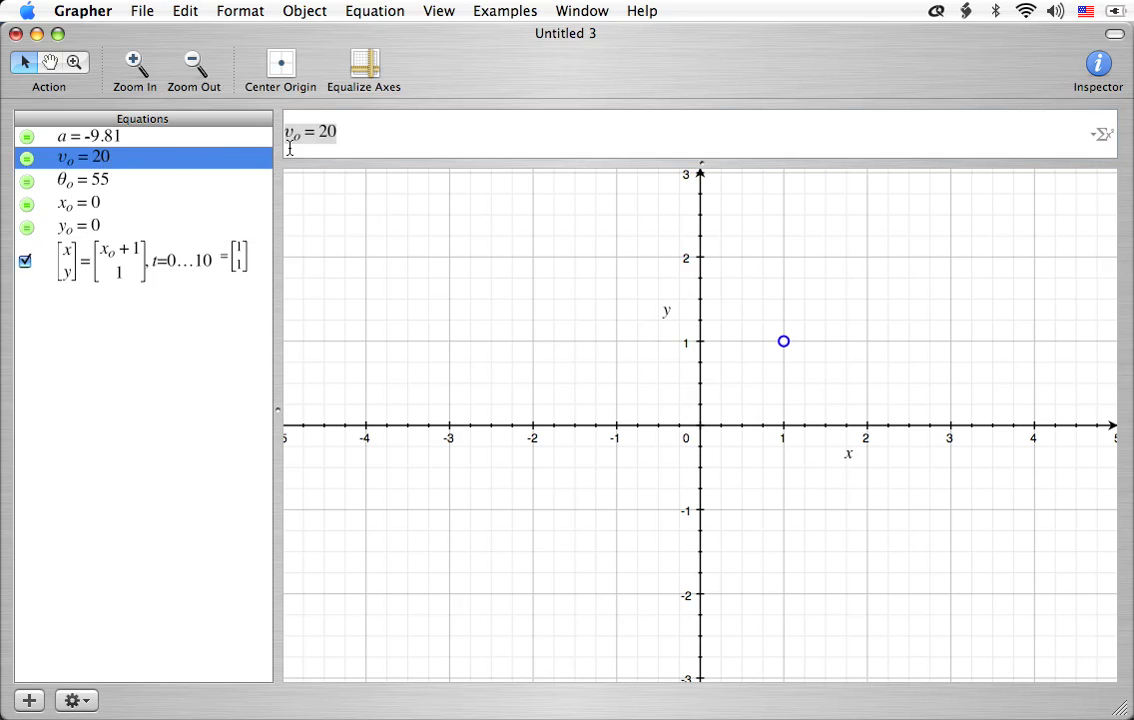
pyautogui.click(294, 135)
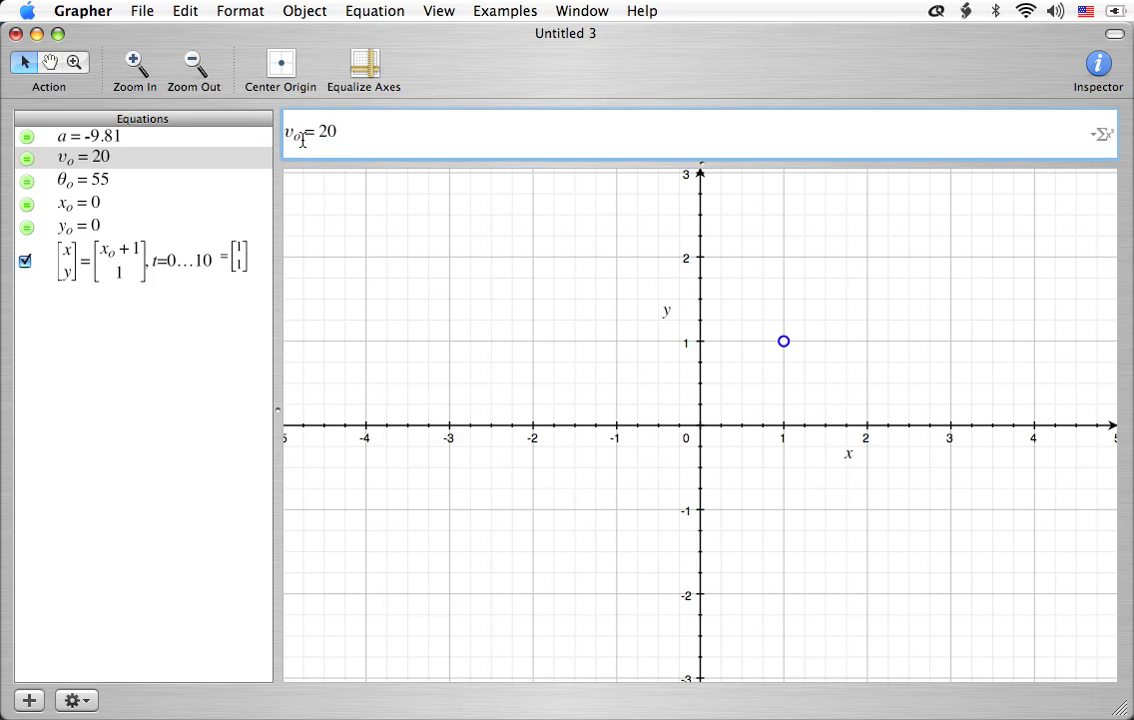
pyautogui.doubleClick(302, 140)
pyautogui.press('super+c')
pyautogui.click(140, 269)
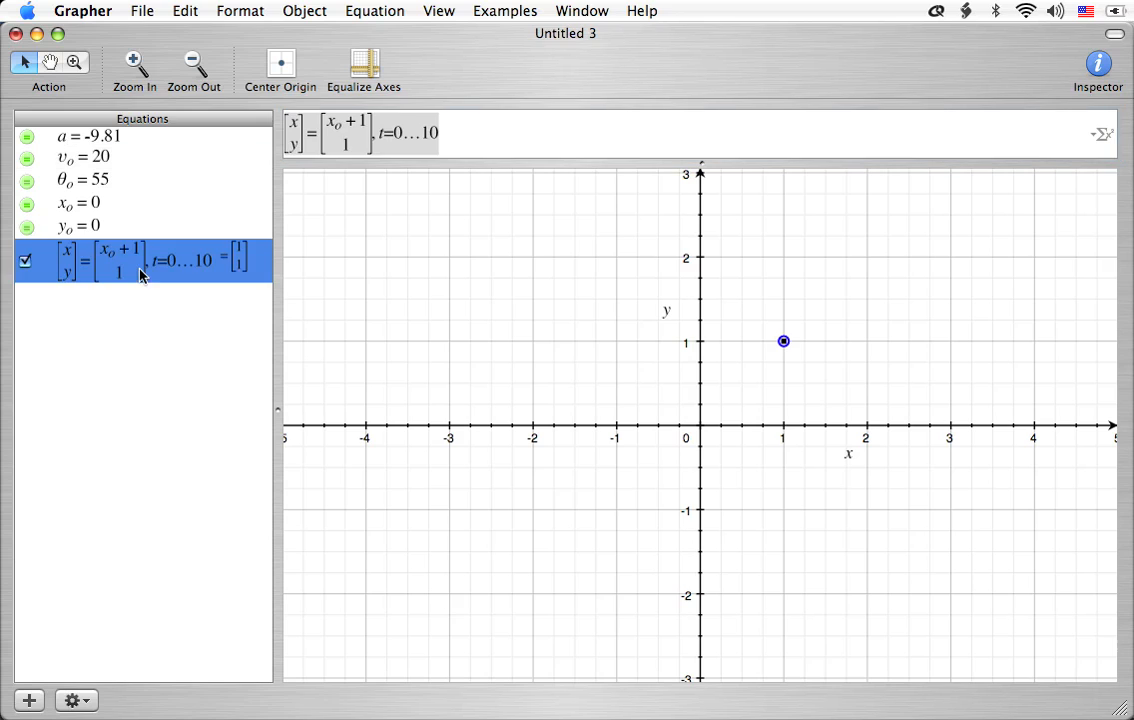
pyautogui.click(367, 120)
pyautogui.press('BackSpace')
pyautogui.press('super+v')
# Multiply υₒ by t so the curve's x component reads xₒ + υₒ t
pyautogui.press('Right')
pyautogui.press('Left')
pyautogui.press('Up')
pyautogui.press('Right')
pyautogui.press('Left')
pyautogui.write('t')
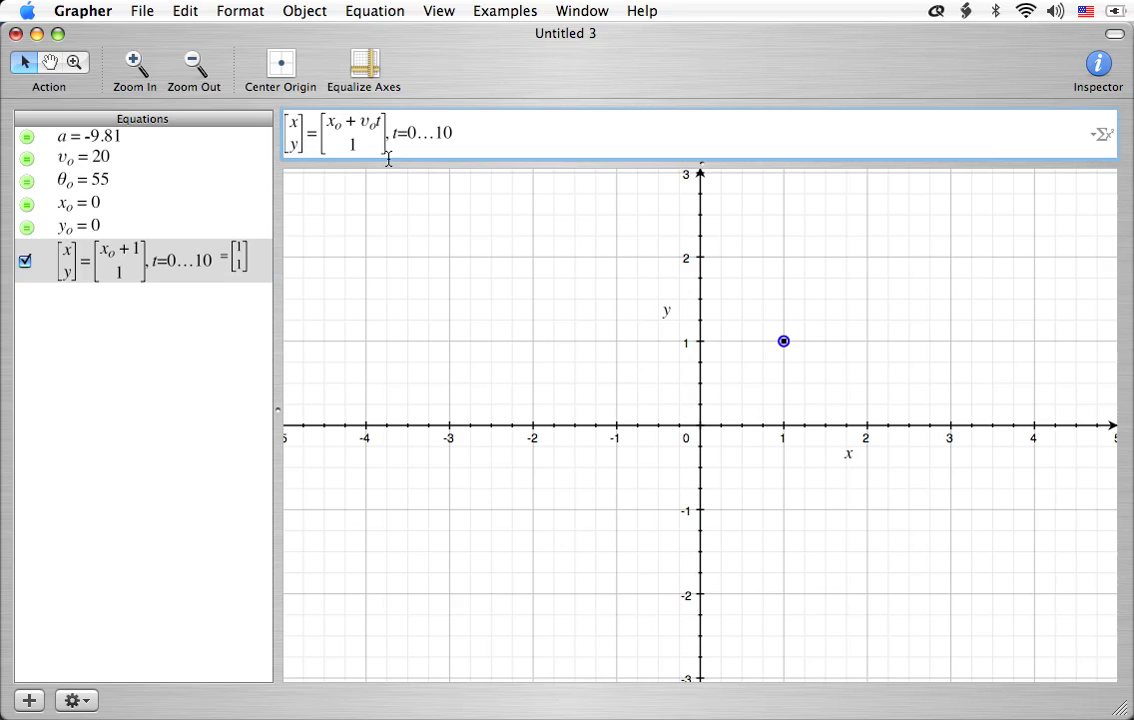
pyautogui.press('BackSpace')
pyautogui.write('t')
# Replace the placeholder 1 in the curve's y component with yₒ + υₒ t
pyautogui.click(367, 148)
pyautogui.press('BackSpace')
pyautogui.write('y_')
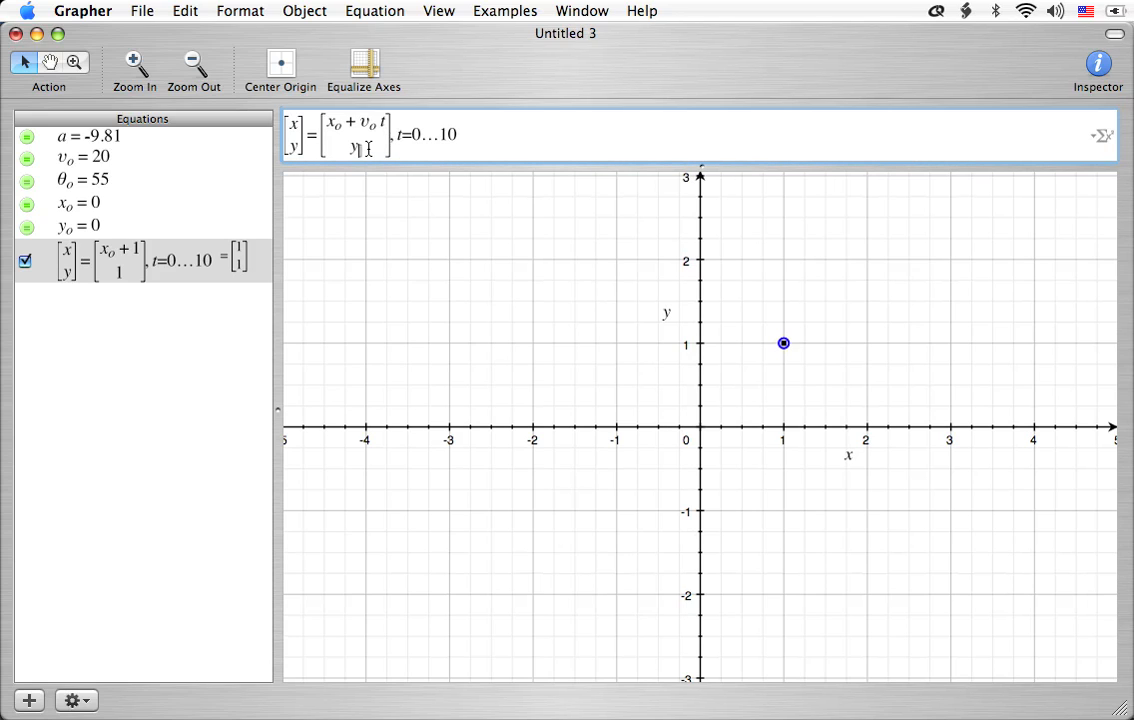
pyautogui.write('o')
pyautogui.press('Right')
pyautogui.write('+ v_o')
pyautogui.press('Right')
pyautogui.write('tt')
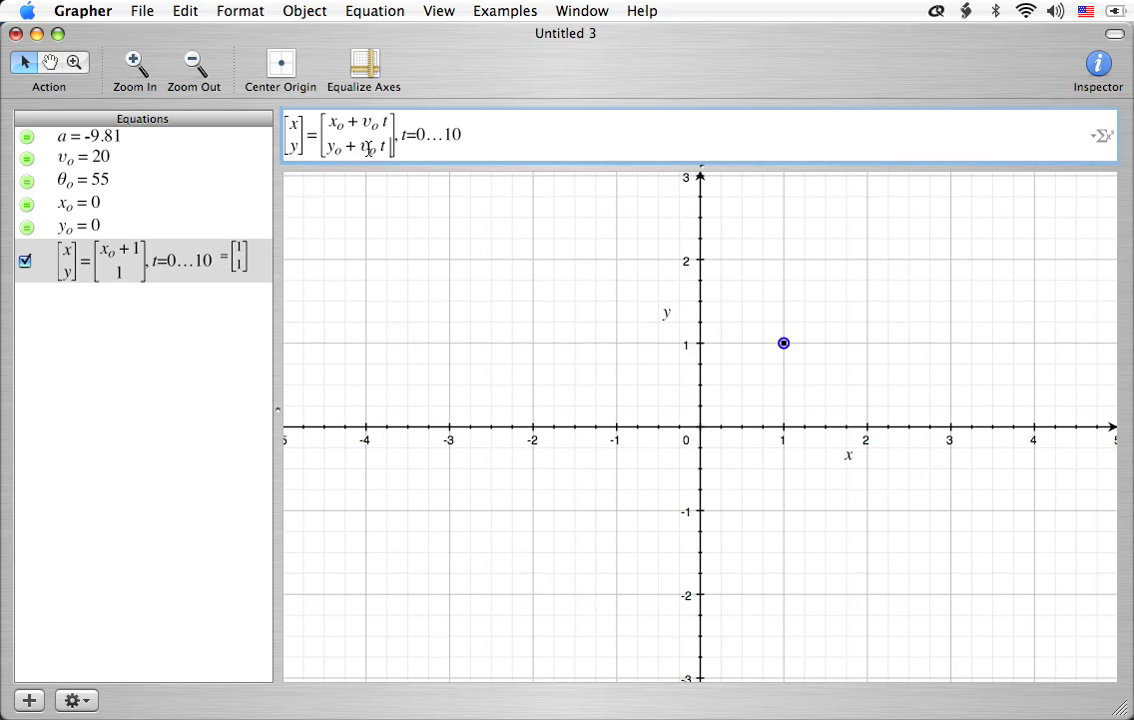
# Append sin 1 as a placeholder sine factor to the curve's y component and apply the equation
pyautogui.write(' sin')
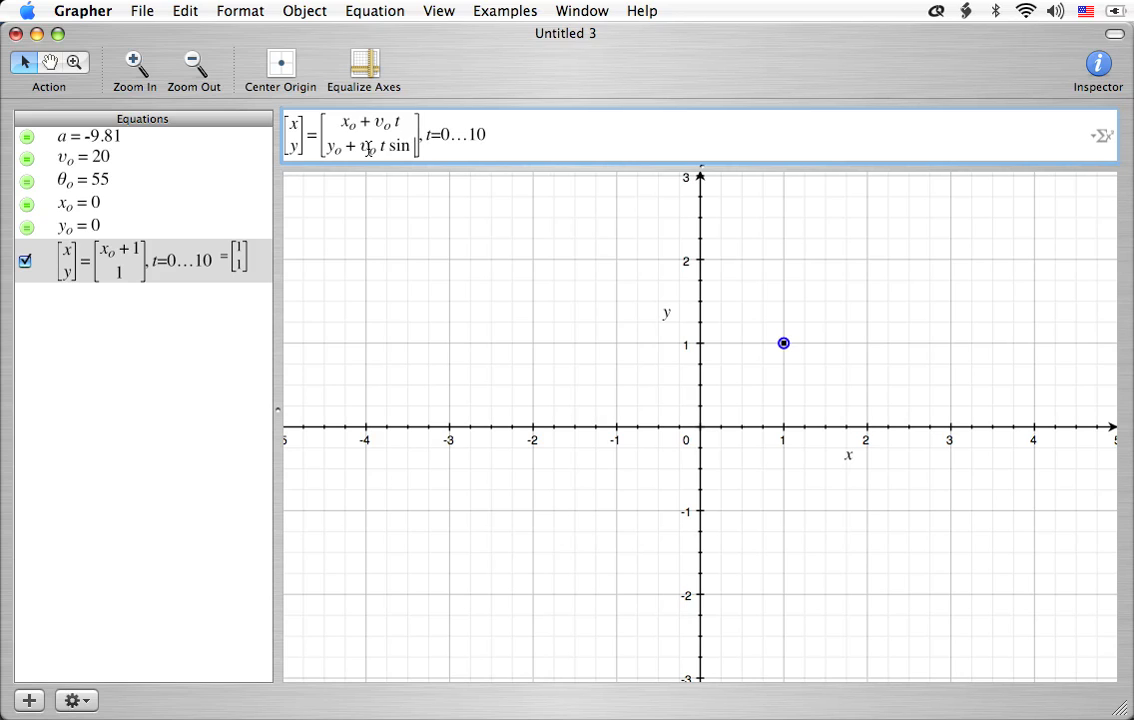
pyautogui.write('(1')
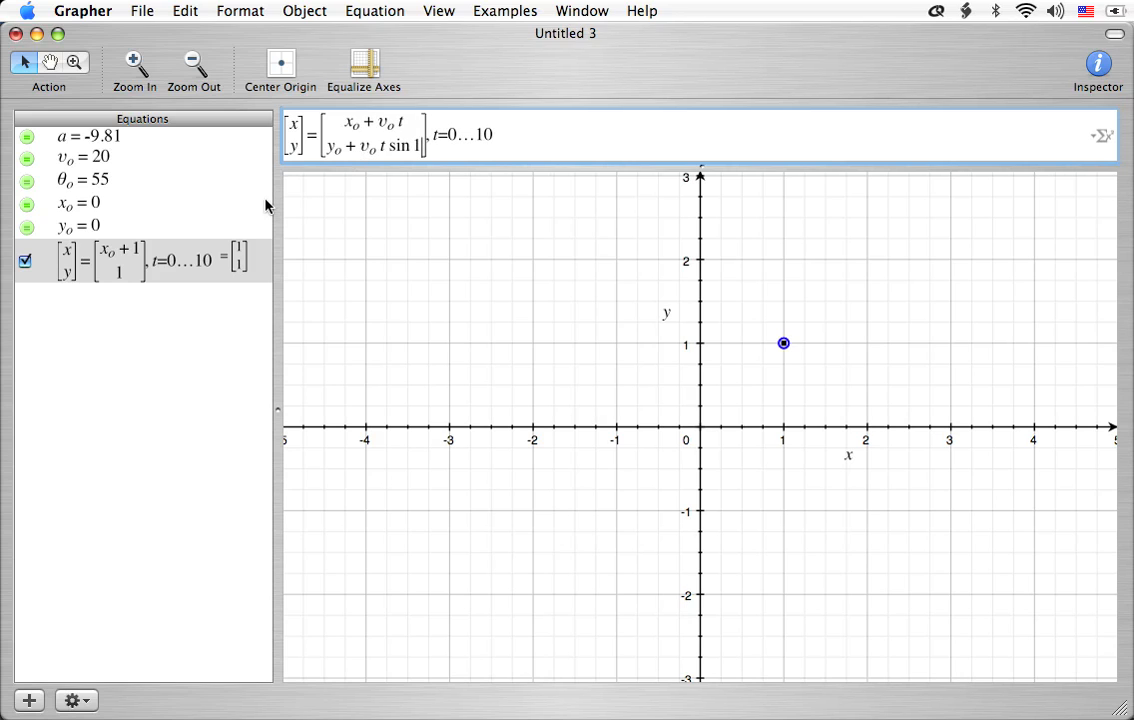
pyautogui.press('Return')
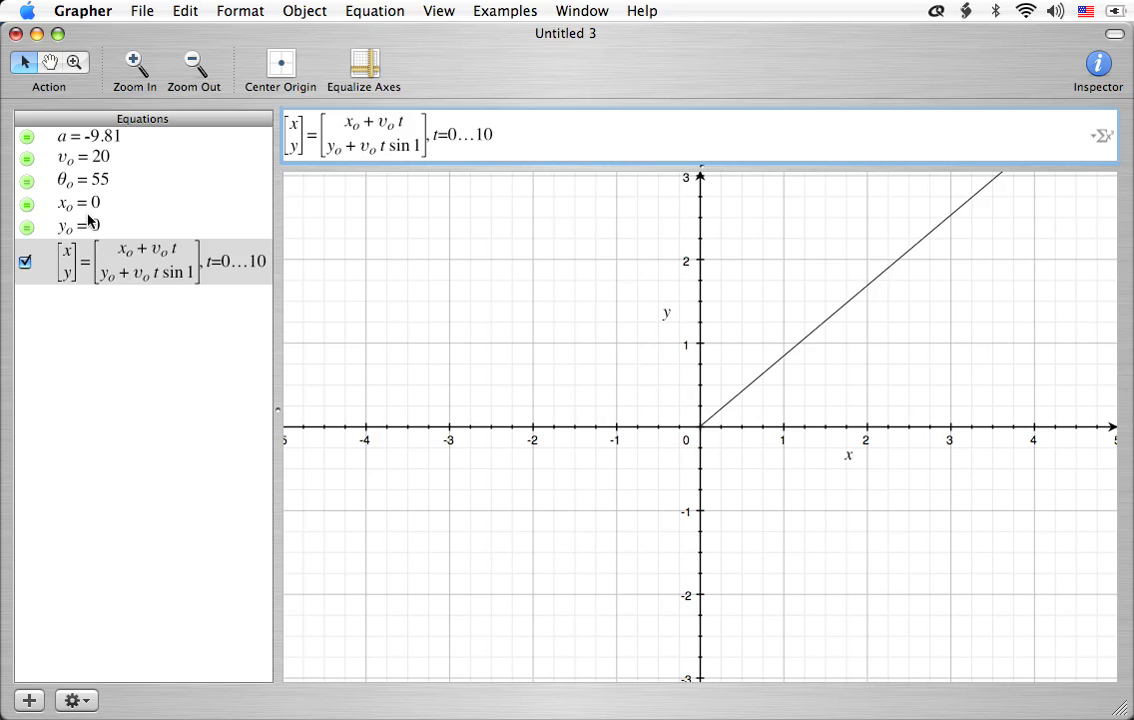
# Copy the θₒ symbol from its constant definition and paste it over the 1 in the y component's sine
pyautogui.click(84, 180)
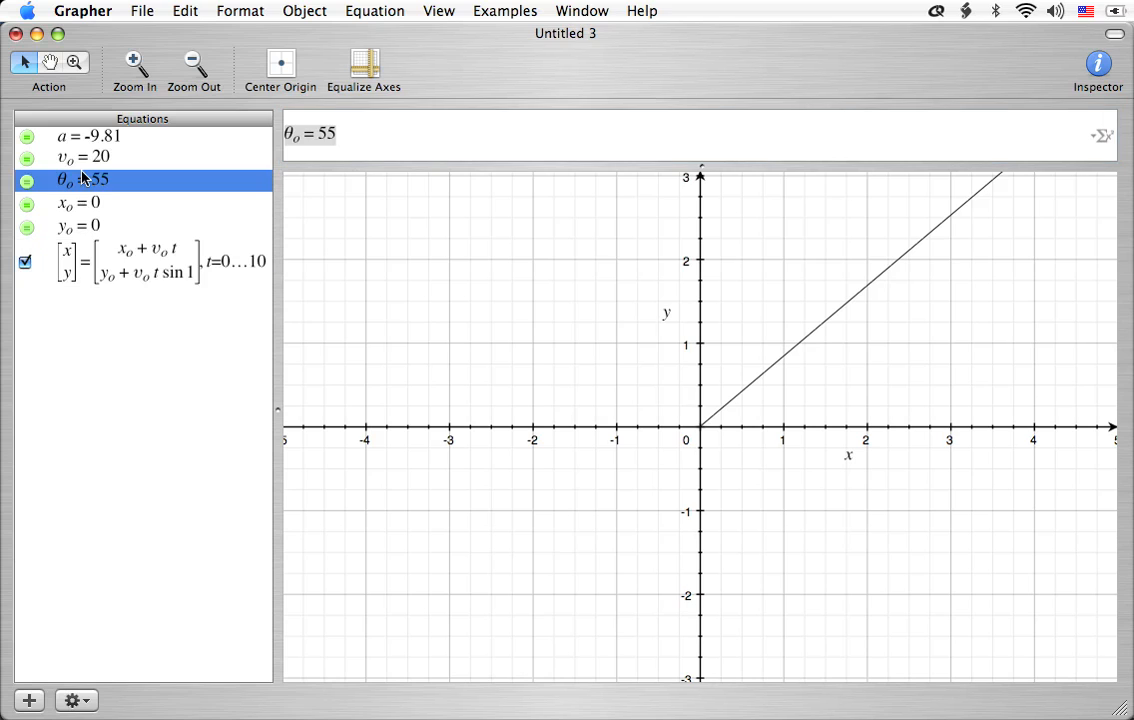
pyautogui.click(296, 140)
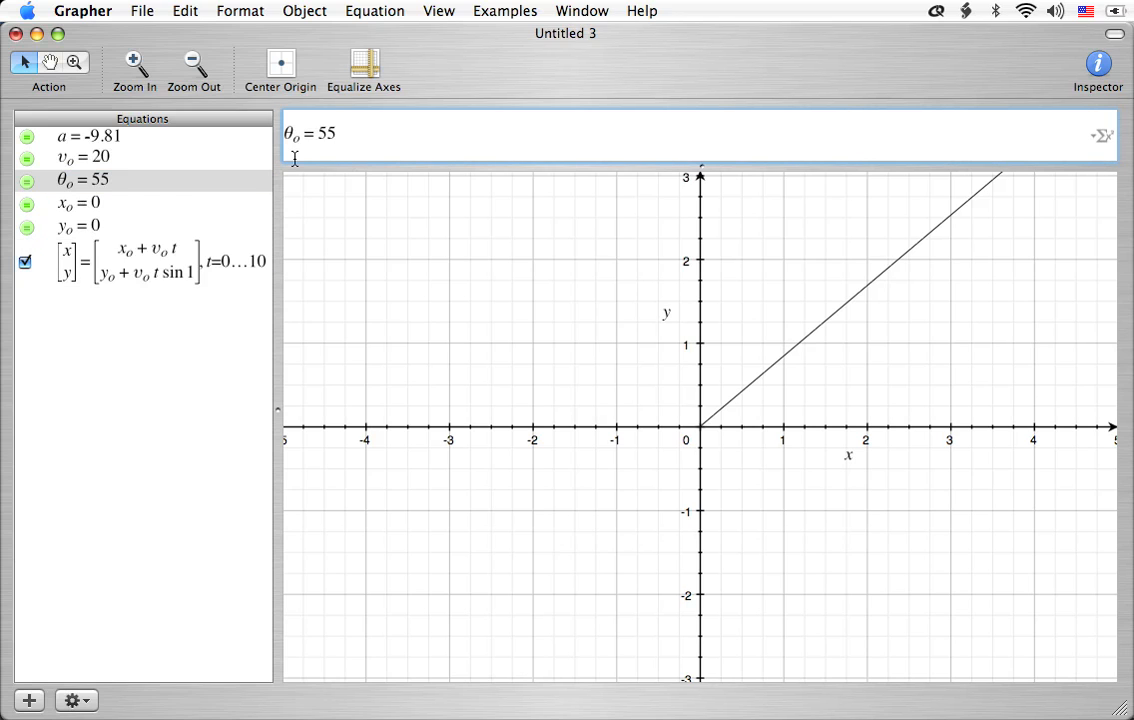
pyautogui.hotkey('shift', 'Left')
pyautogui.hotkey('shift', 'Left')
pyautogui.click(157, 270)
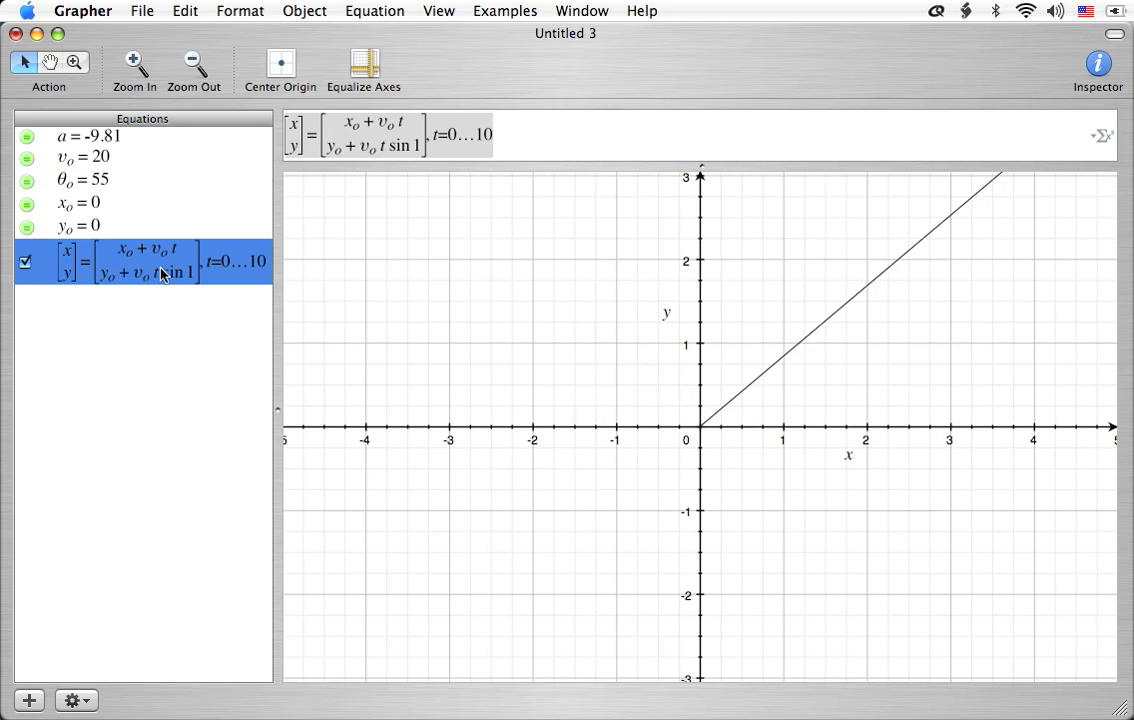
pyautogui.click(420, 146)
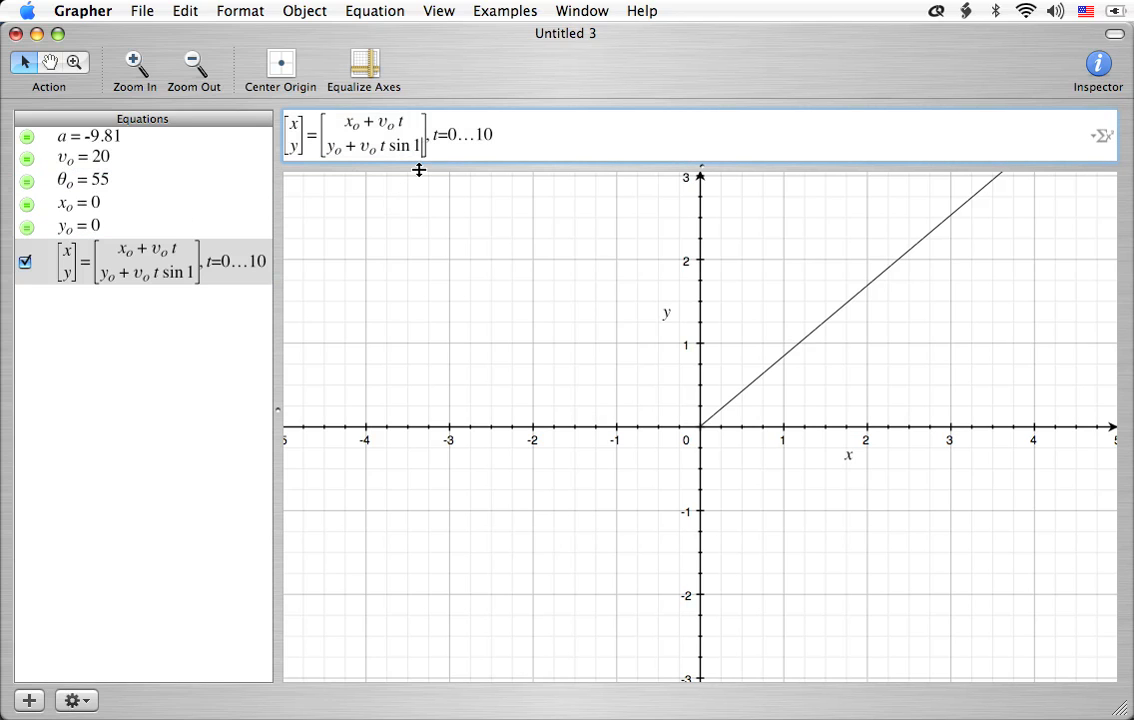
pyautogui.press('BackSpace')
pyautogui.press('super+v')
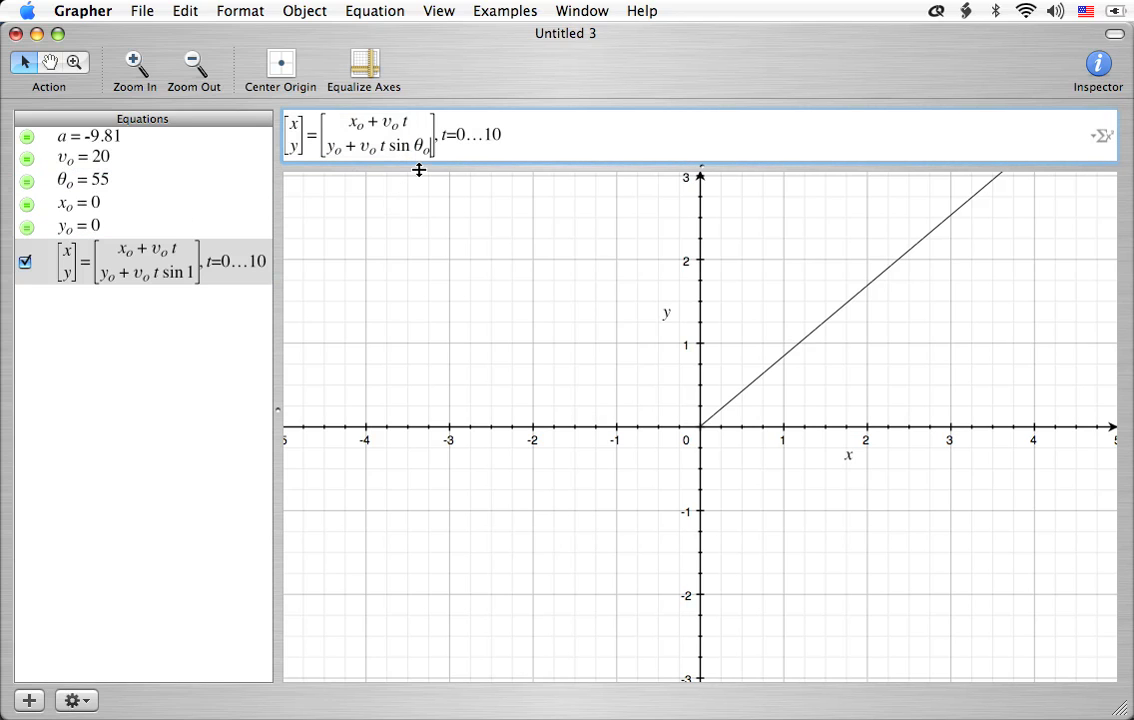
# Append cos θₒ to the curve's x component so it reads xₒ + υₒ t cos θₒ
pyautogui.press('Up')
pyautogui.press('Left')
pyautogui.press('Left')
pyautogui.press('Right')
pyautogui.press('Right')
pyautogui.write('cos')
pyautogui.press('super+v')
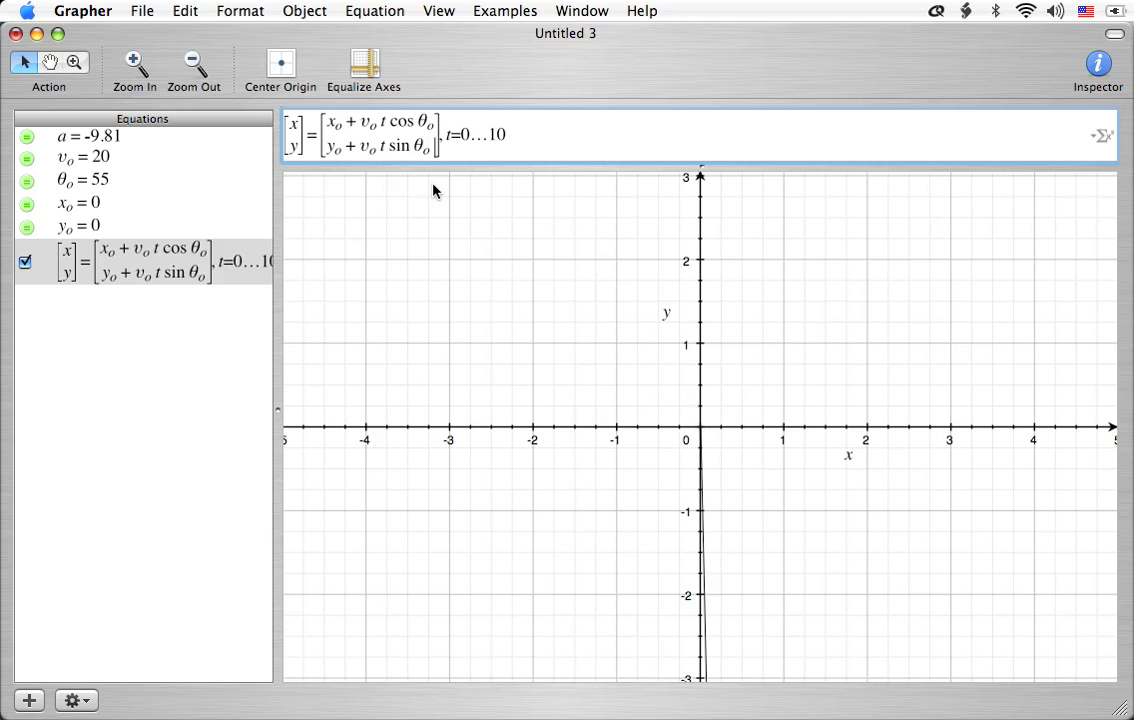
# Add the acceleration term + ½ at² to the end of the curve's y component and apply the equation
pyautogui.write('-')
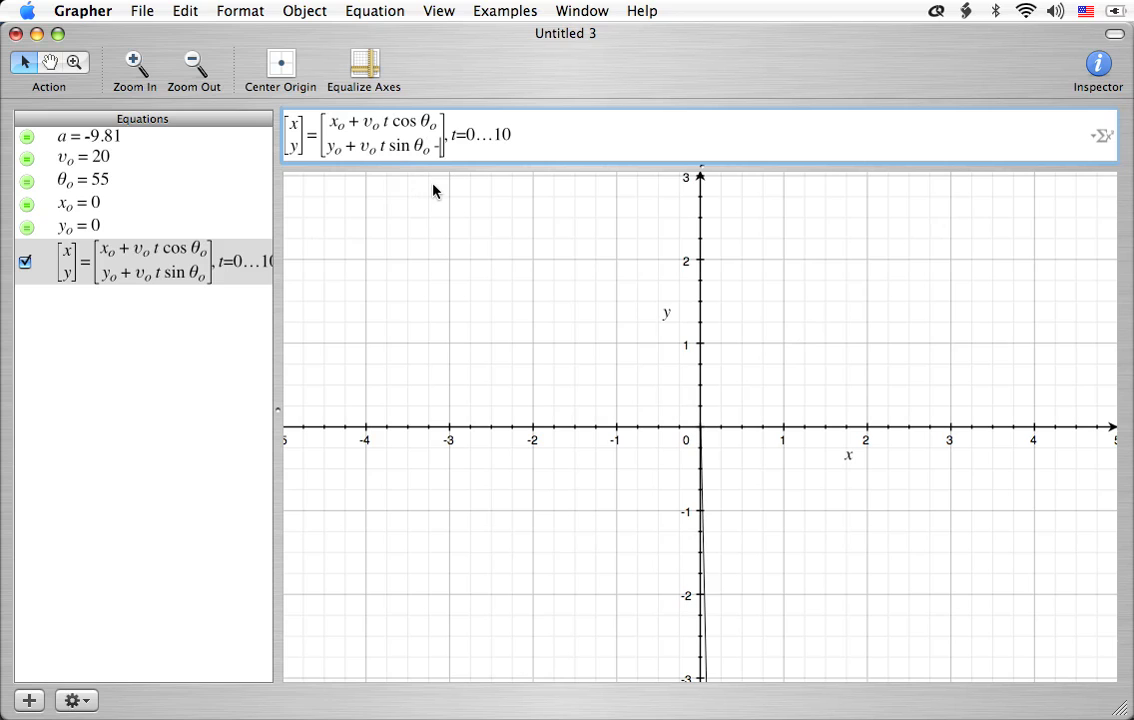
pyautogui.press('BackSpace')
pyautogui.write('+1/')
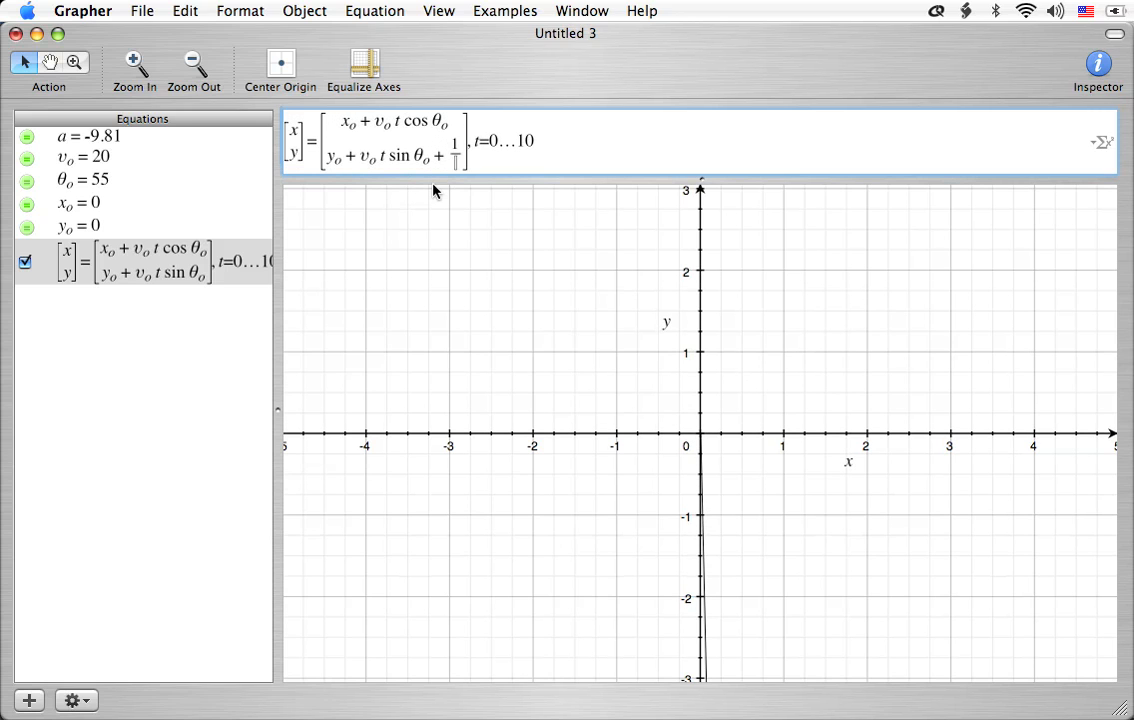
pyautogui.write('s')
pyautogui.press('BackSpace')
pyautogui.write('2')
pyautogui.press('Right')
pyautogui.write('at')
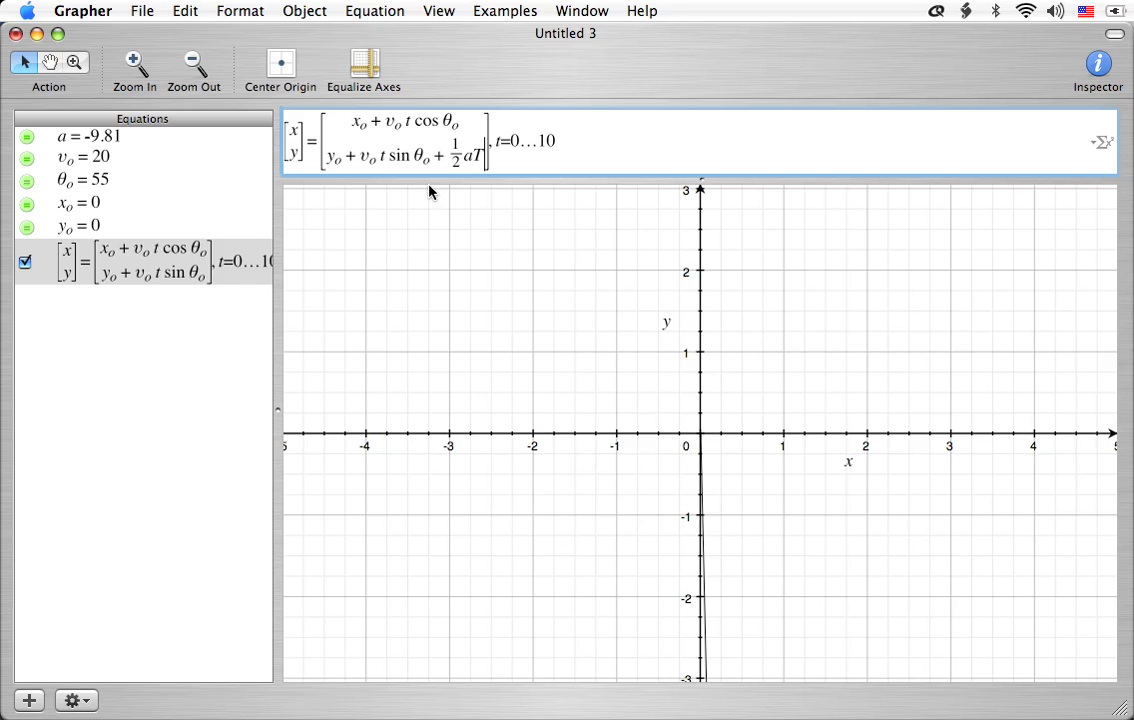
pyautogui.write('^2')
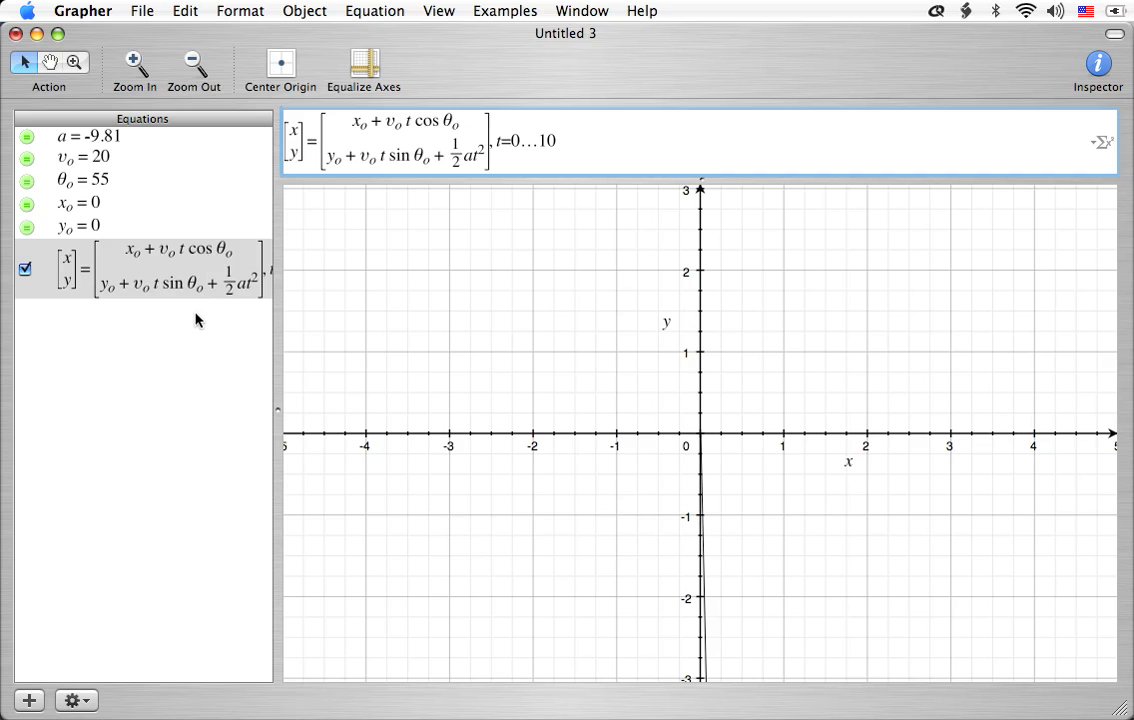
# Convert the θₒ constant to radians by putting the factor π/180 before 55
pyautogui.click(122, 188)
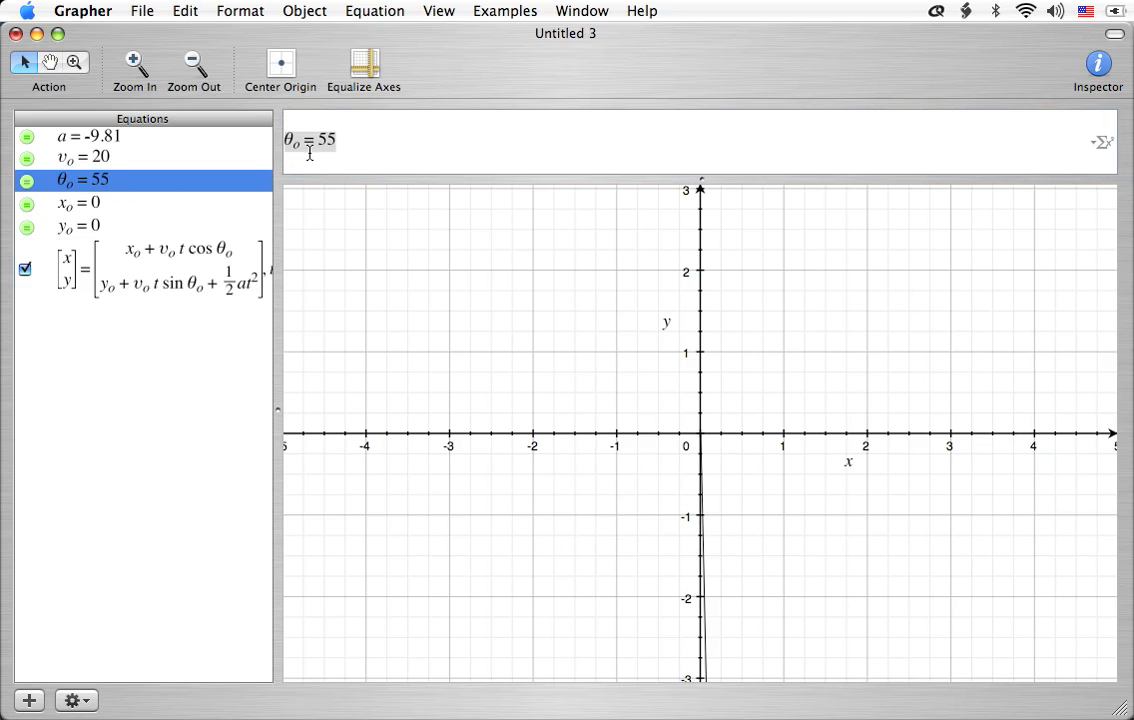
pyautogui.click(316, 140)
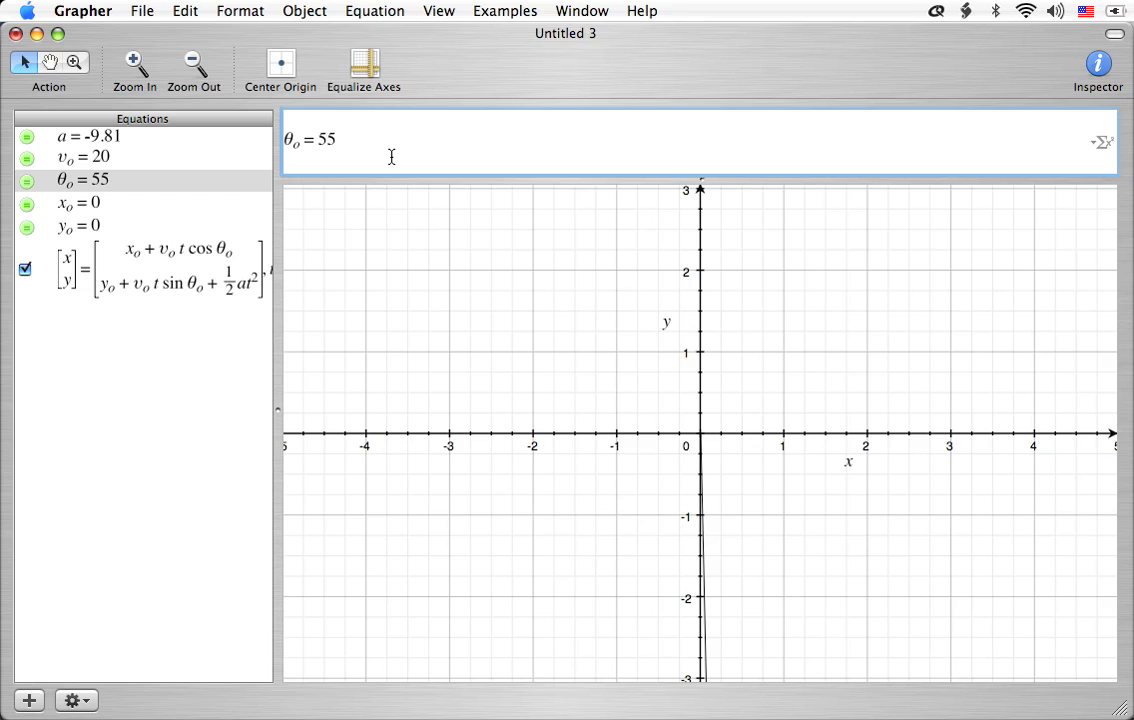
pyautogui.write('π/180')
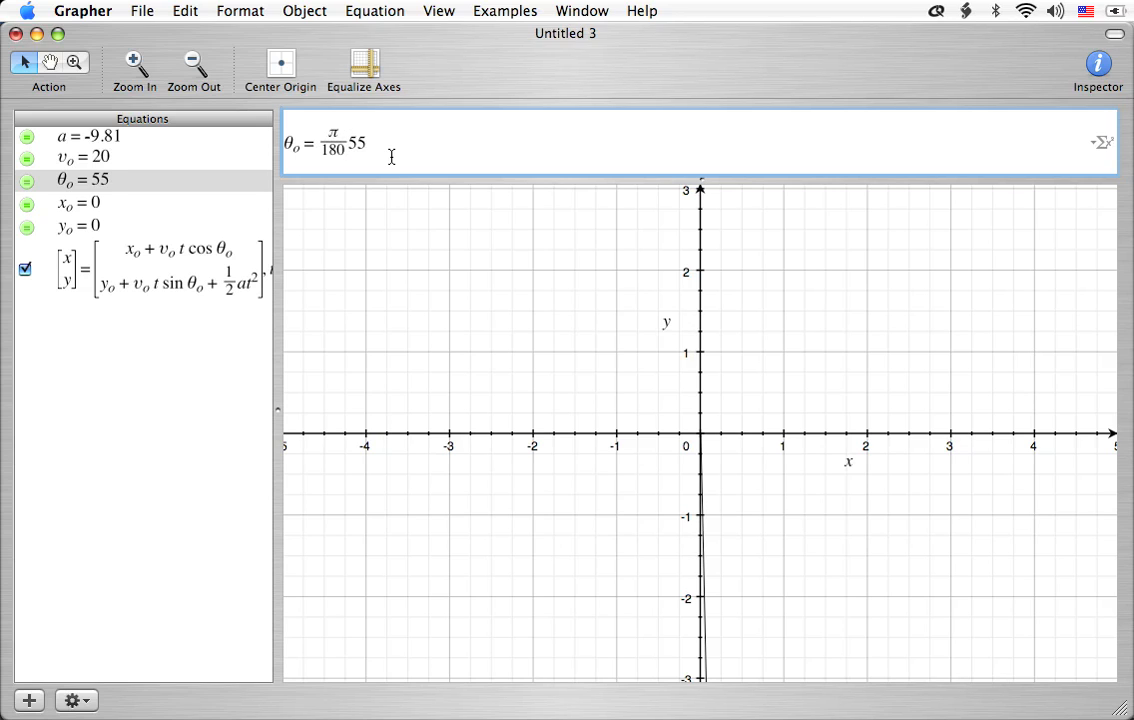
pyautogui.press('Return')
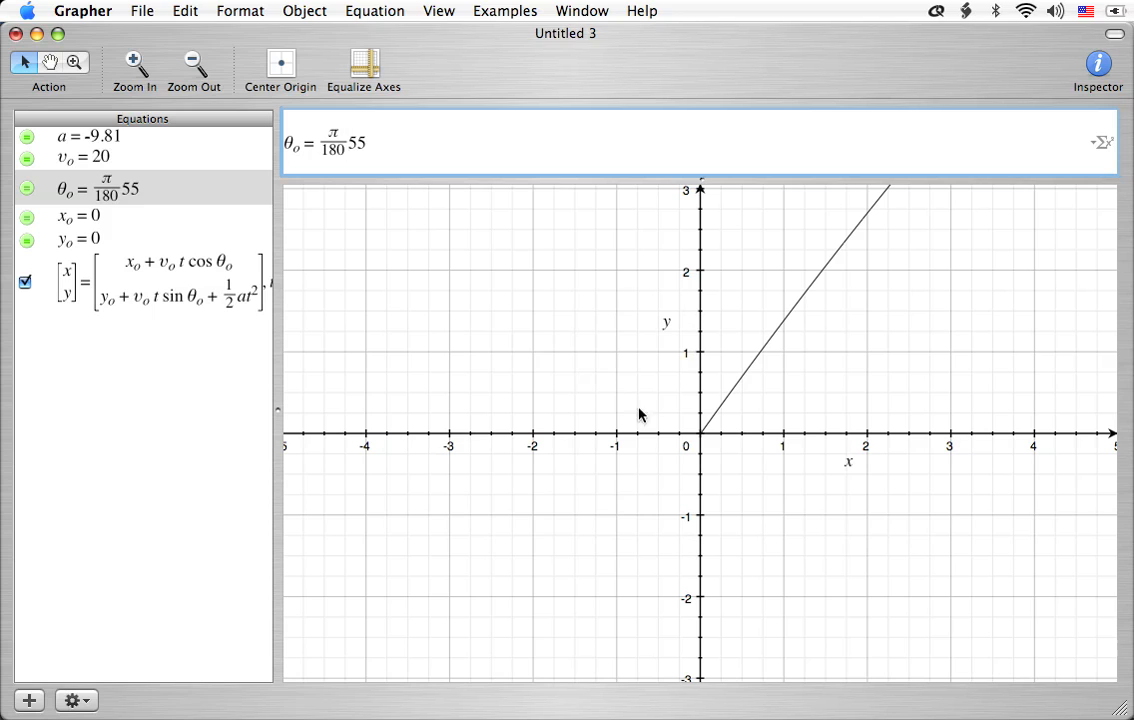
# Shift the graph to show mainly the first quadrant and set the frame's upper y limit to 20
pyautogui.click(49, 62)
pyautogui.moveTo(749, 435); pyautogui.dragTo(496, 526)
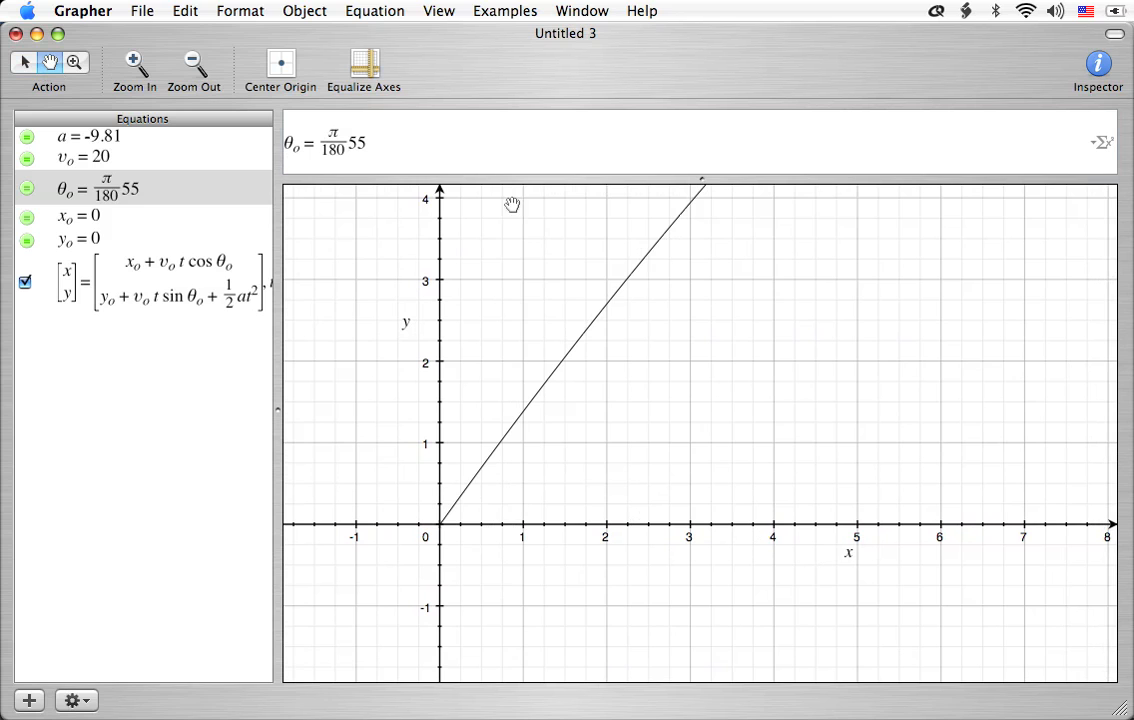
pyautogui.moveTo(433, 253); pyautogui.dragTo(404, 280)
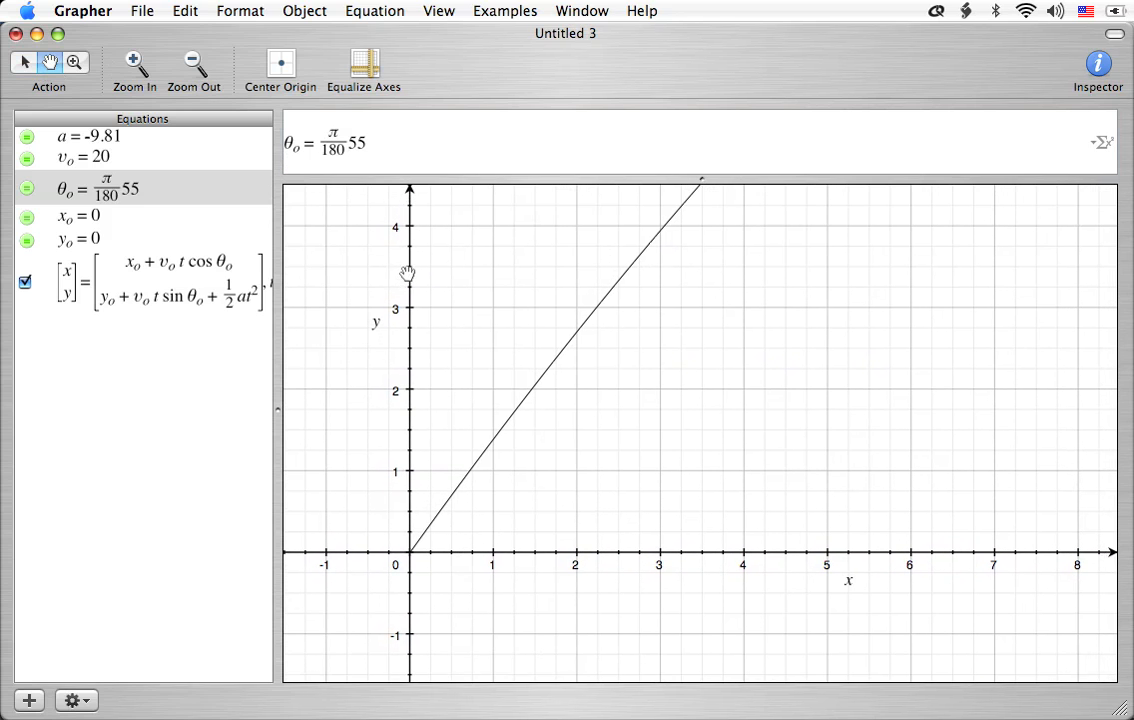
pyautogui.click(490, 12)
pyautogui.moveTo(438, 11)
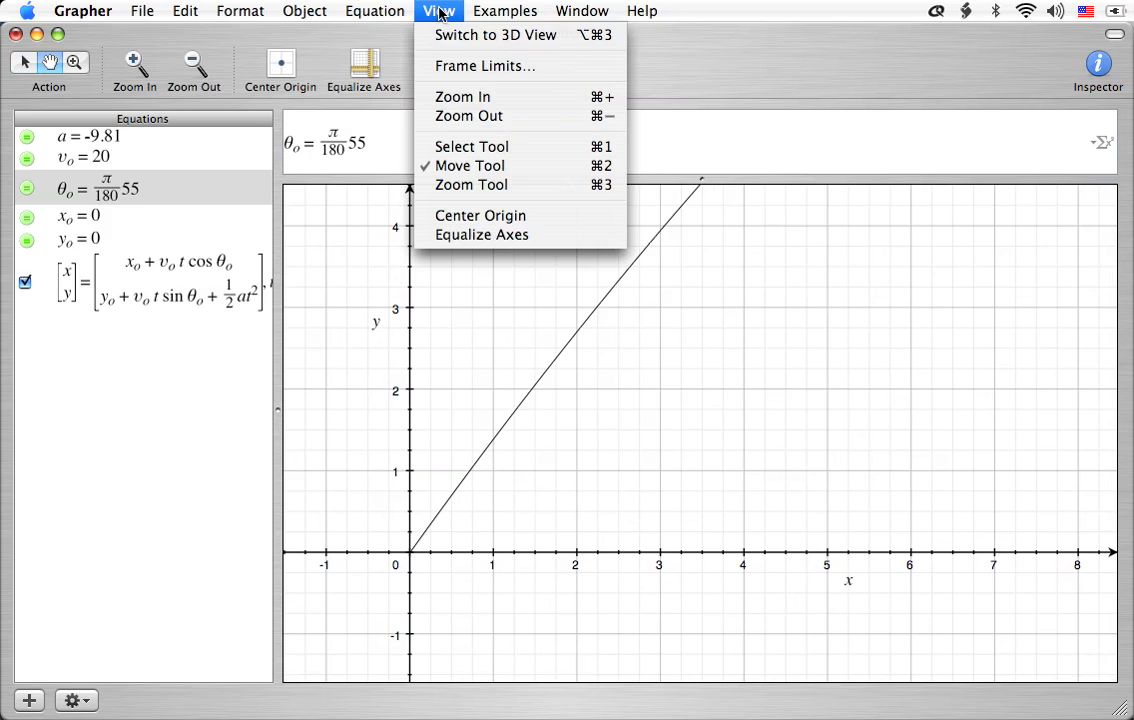
pyautogui.click(412, 66)
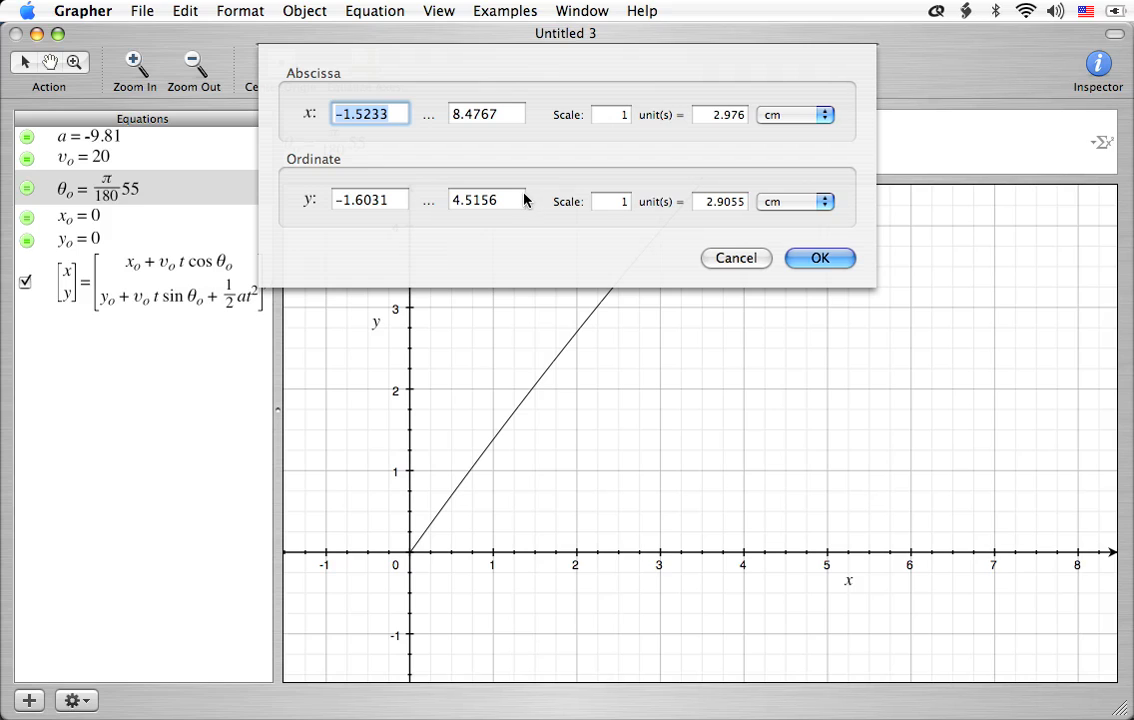
pyautogui.moveTo(516, 202); pyautogui.dragTo(413, 194)
pyautogui.write('20')
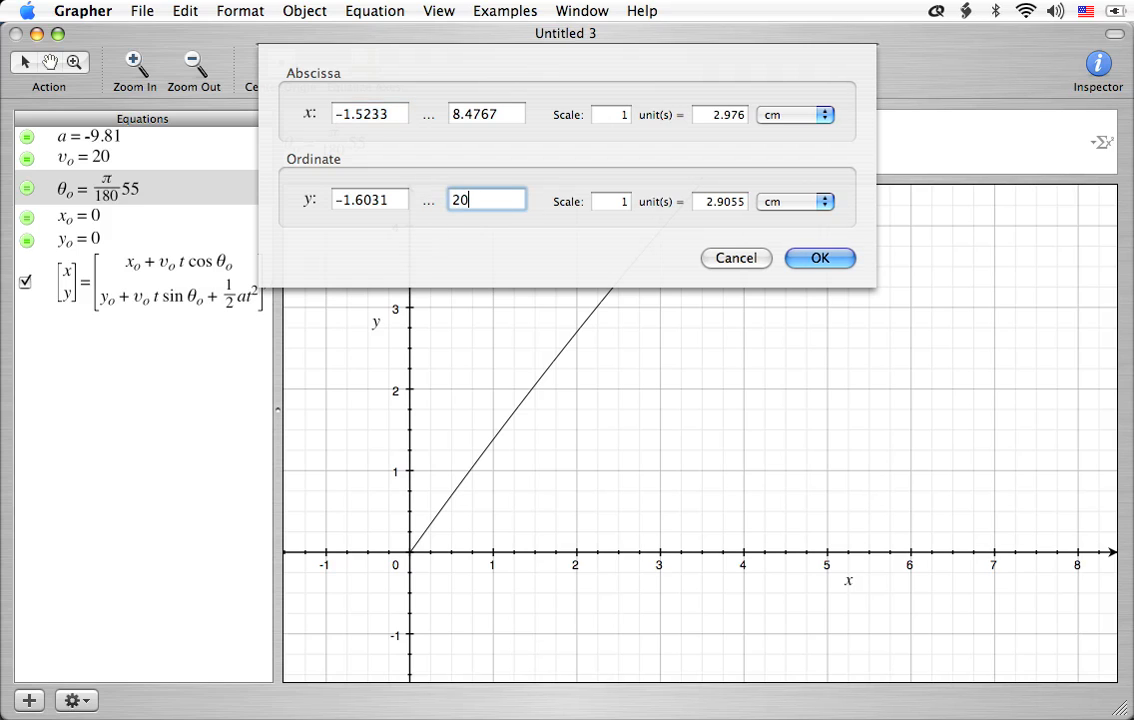
pyautogui.press('Tab')
pyautogui.click(822, 258)
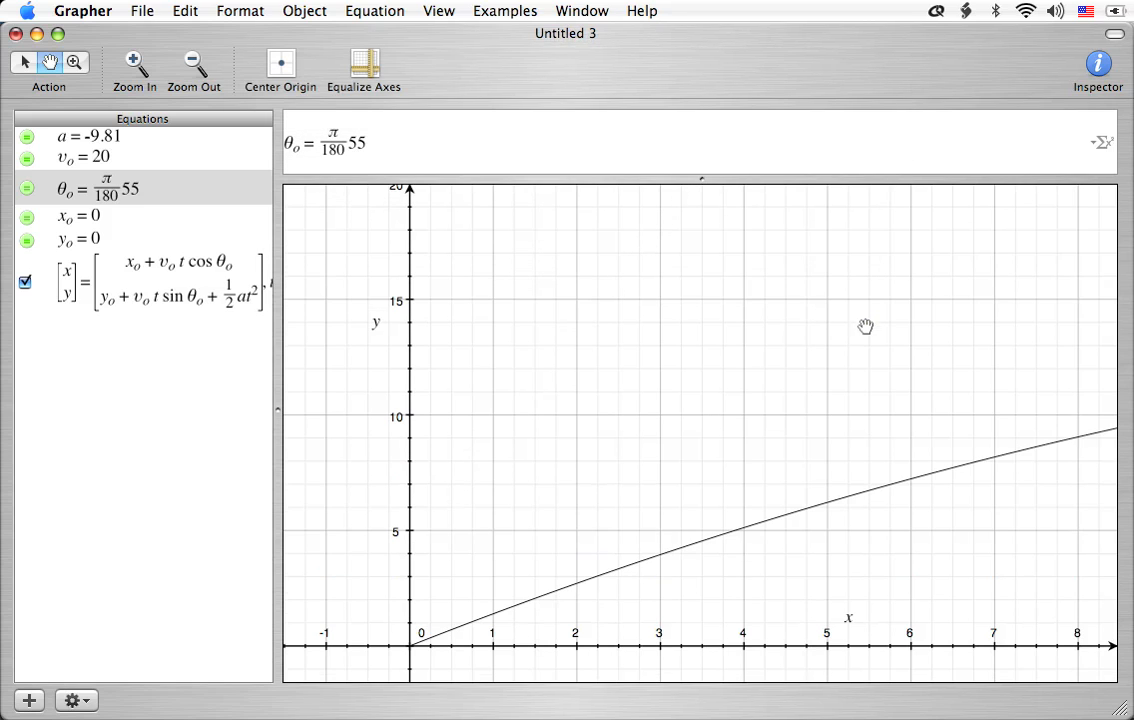
# Set the graph frame's x limits to -5 and 25
pyautogui.click(302, 11)
pyautogui.moveTo(358, 5)
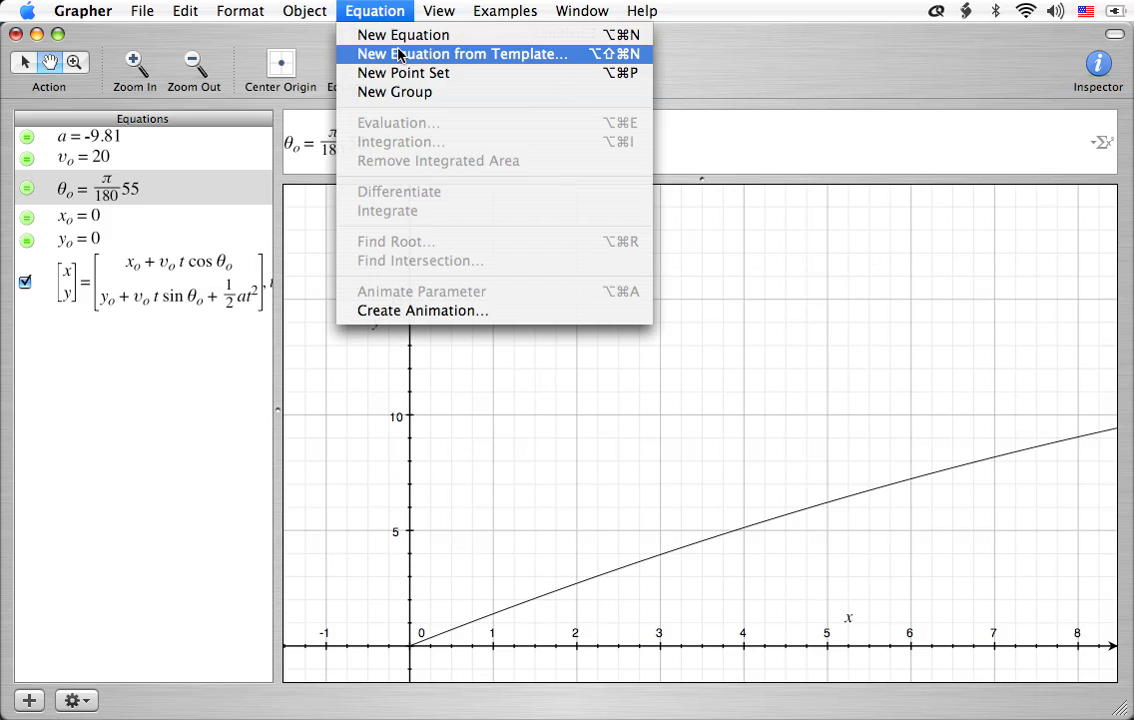
pyautogui.moveTo(439, 11)
pyautogui.click(443, 72)
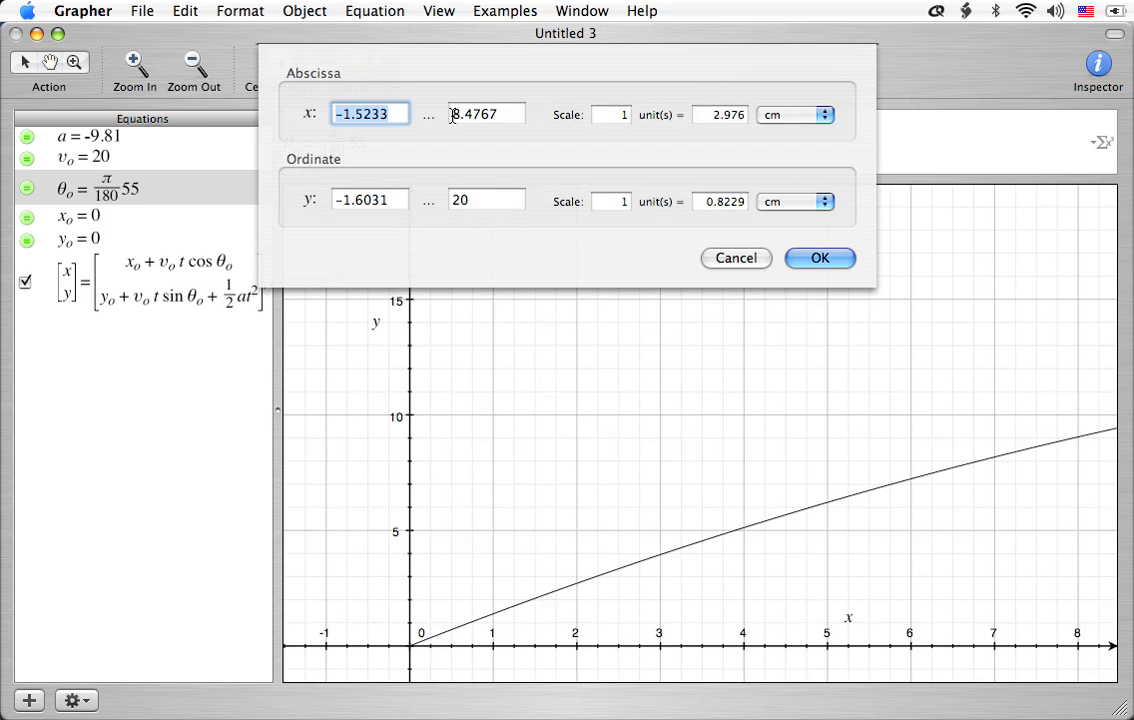
pyautogui.write('-5')
pyautogui.press('Tab')
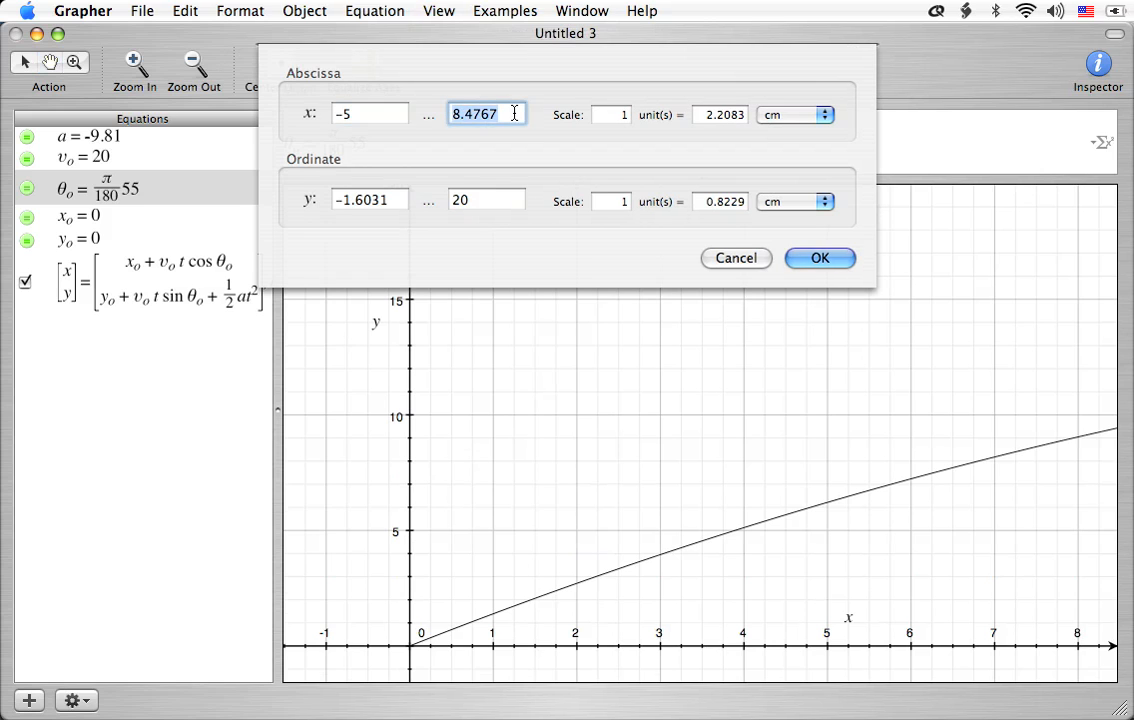
pyautogui.write('25')
pyautogui.press('Return')
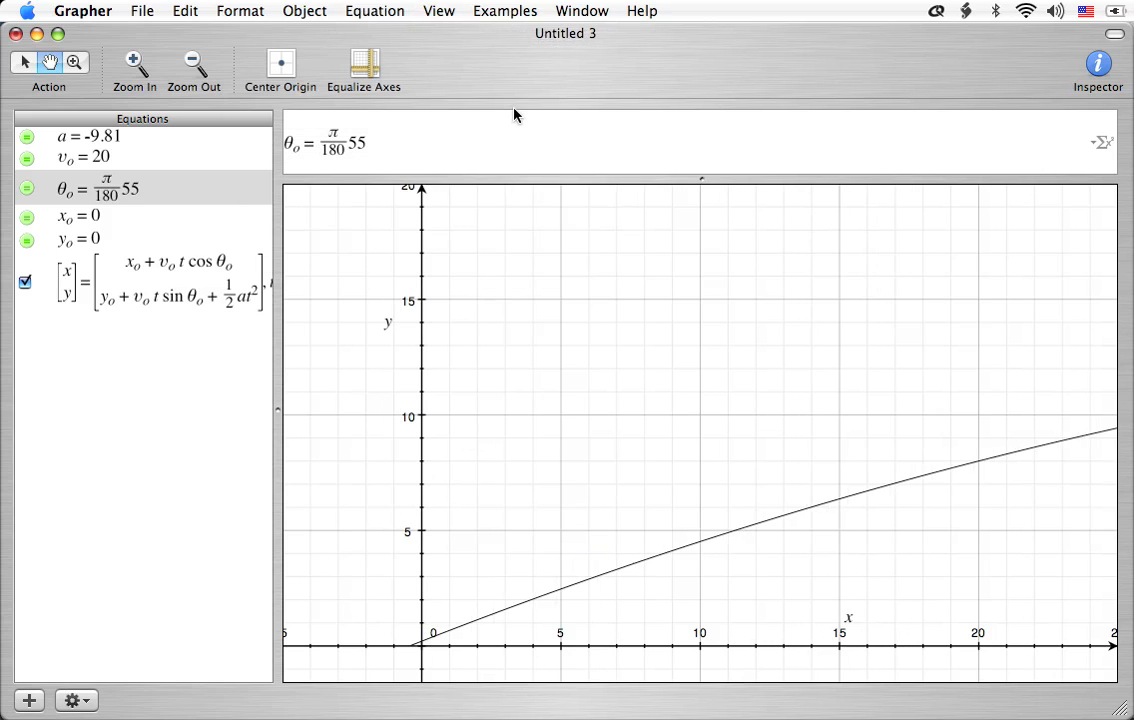
# Extend the graph frame's upper x limit to 50
pyautogui.click(380, 8)
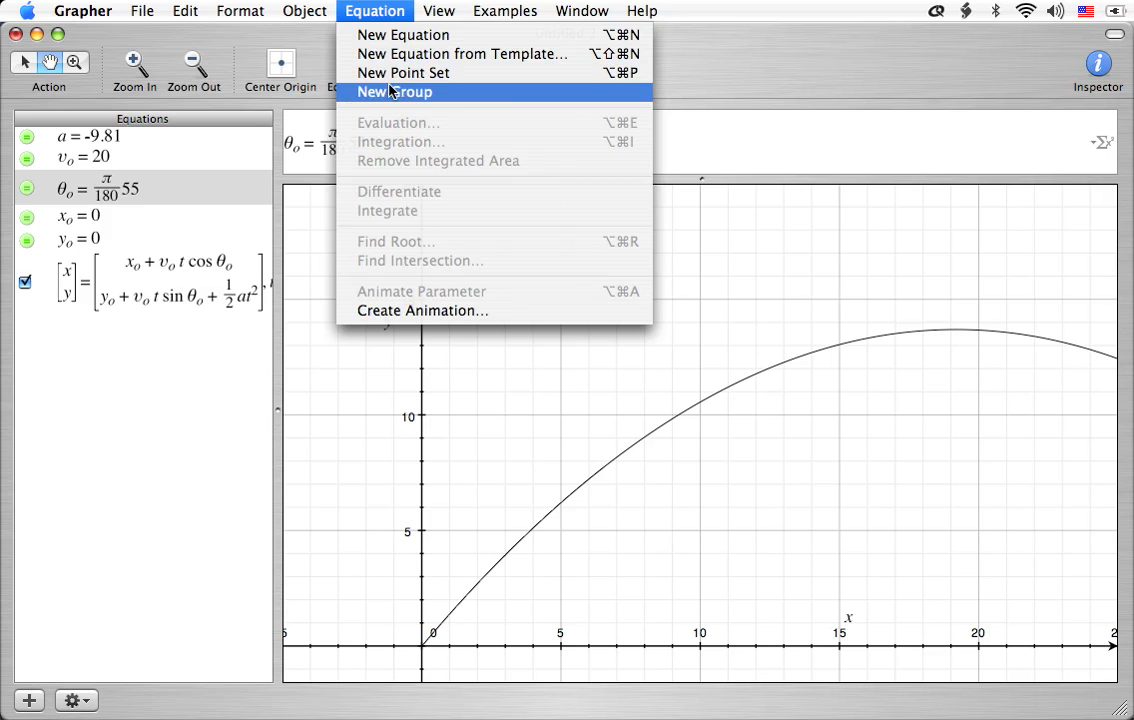
pyautogui.moveTo(444, 7)
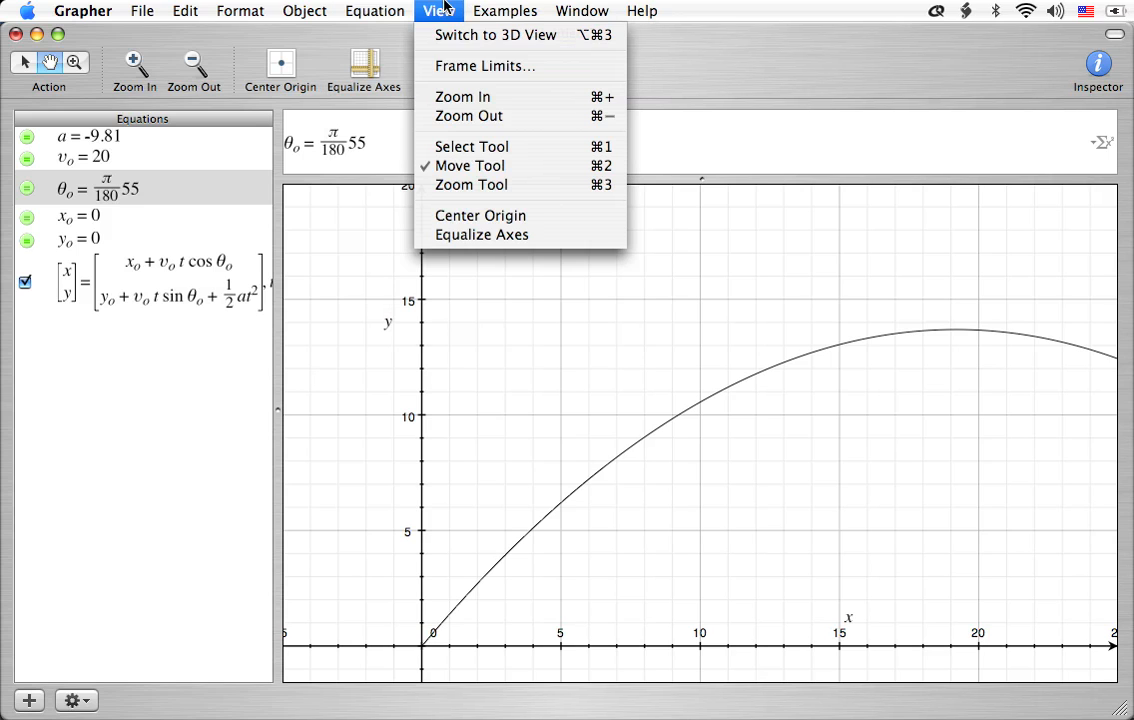
pyautogui.click(448, 68)
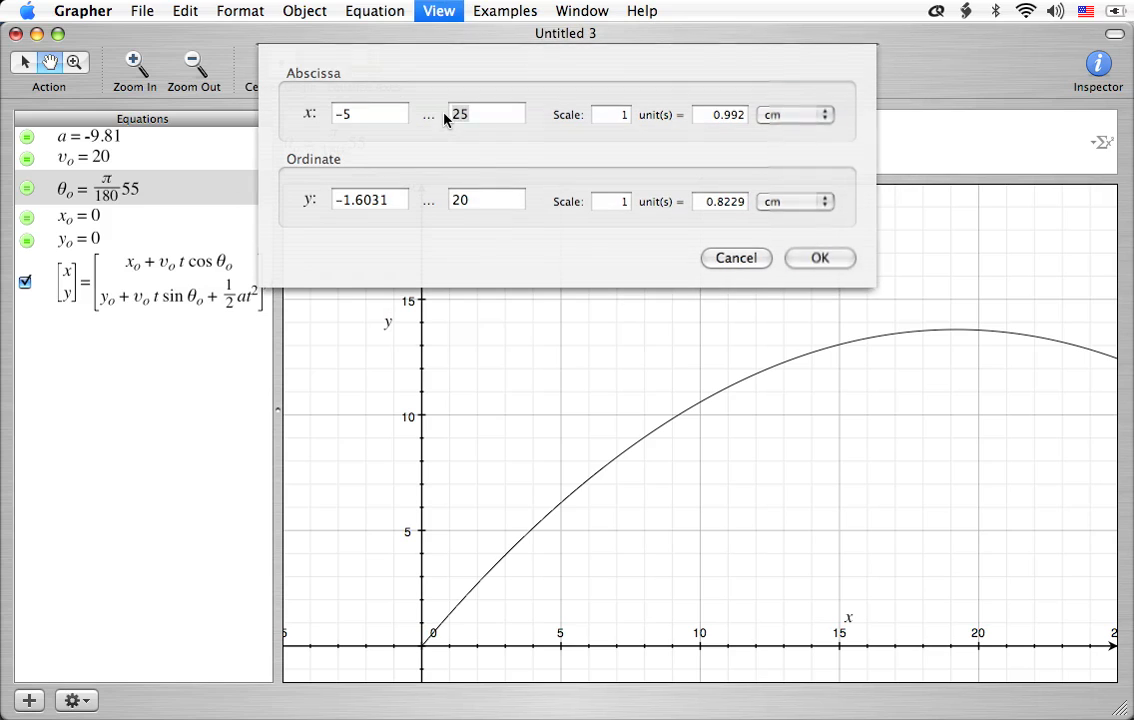
pyautogui.write('50')
pyautogui.press('Tab')
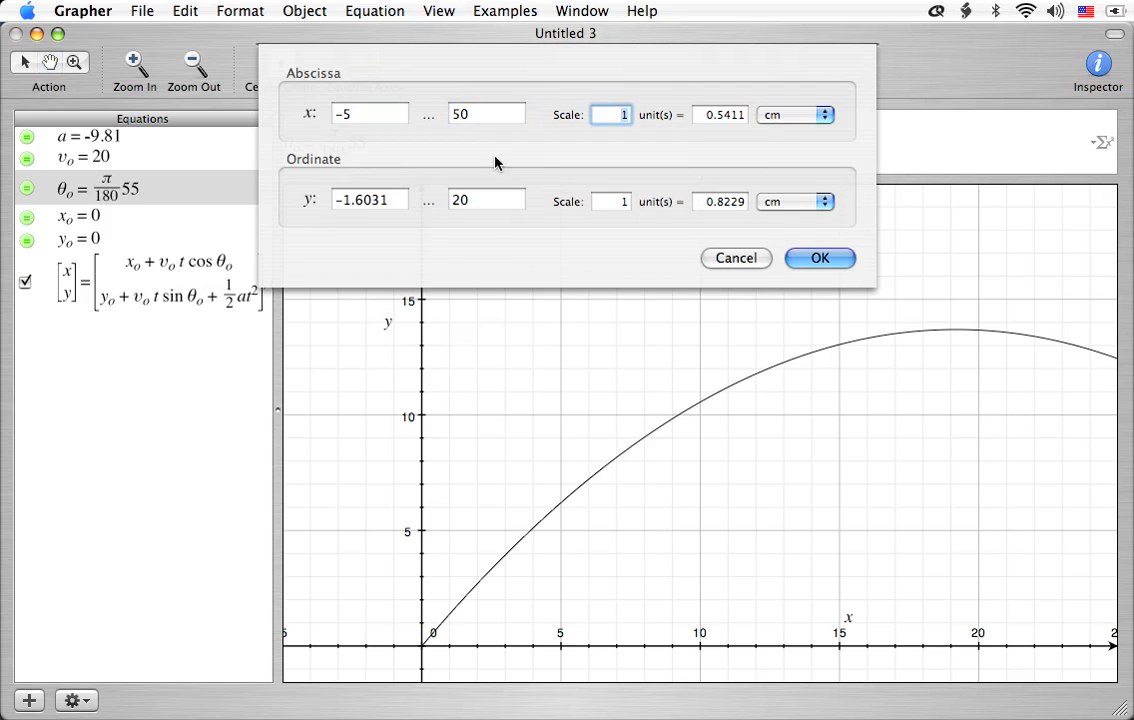
pyautogui.click(815, 258)
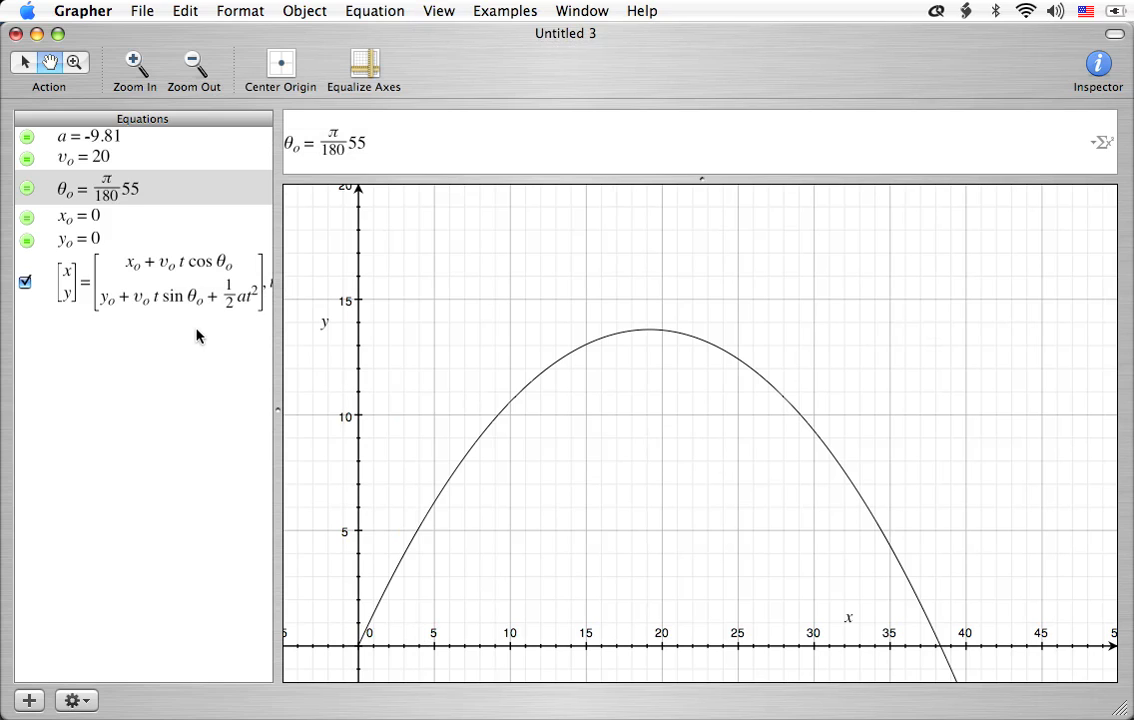
# Set the upper limit of the parametric curve's t range to 2
pyautogui.click(188, 284)
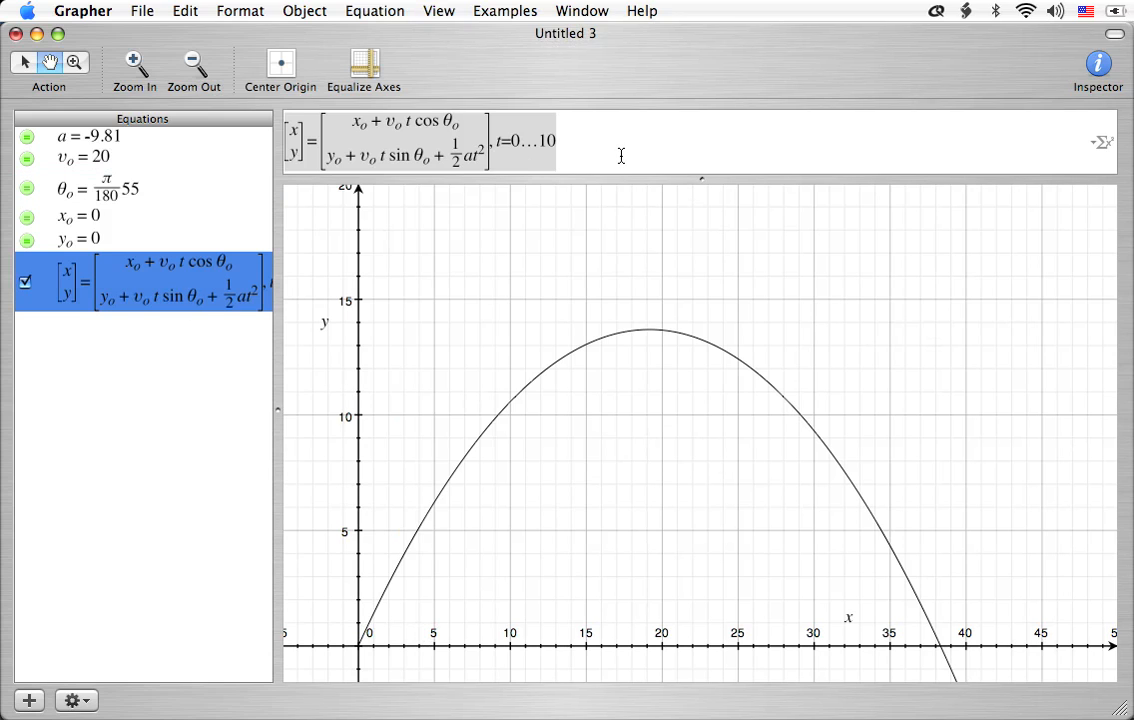
pyautogui.click(510, 144)
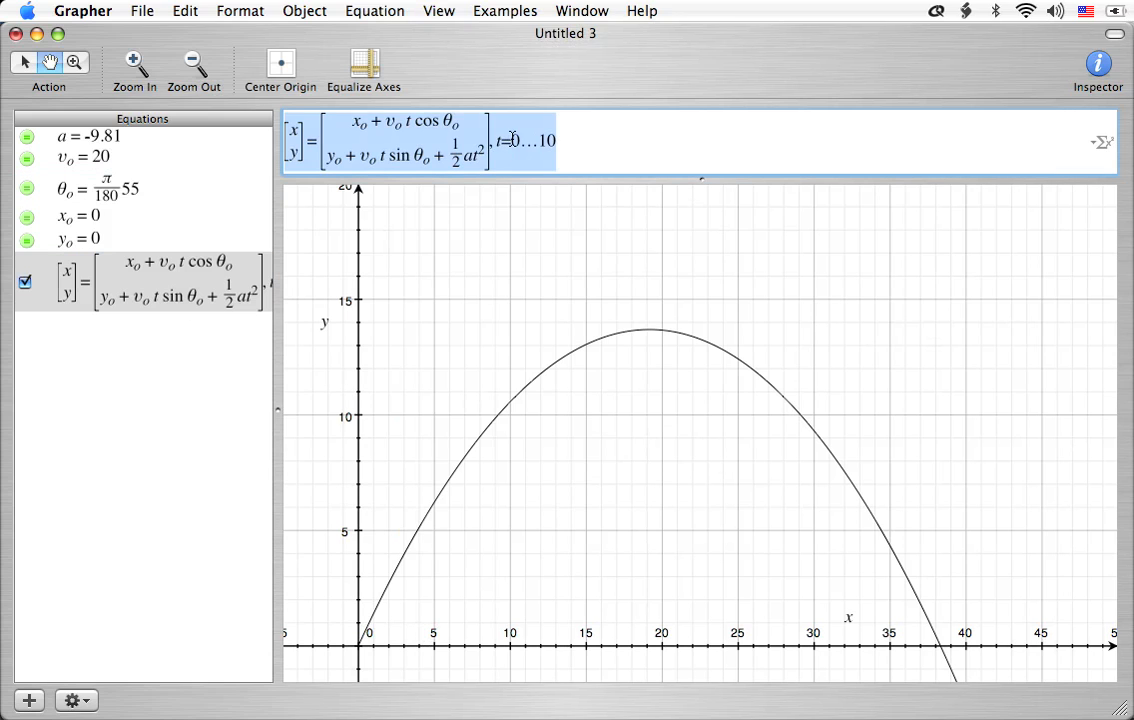
pyautogui.click(513, 156)
pyautogui.press('Left')
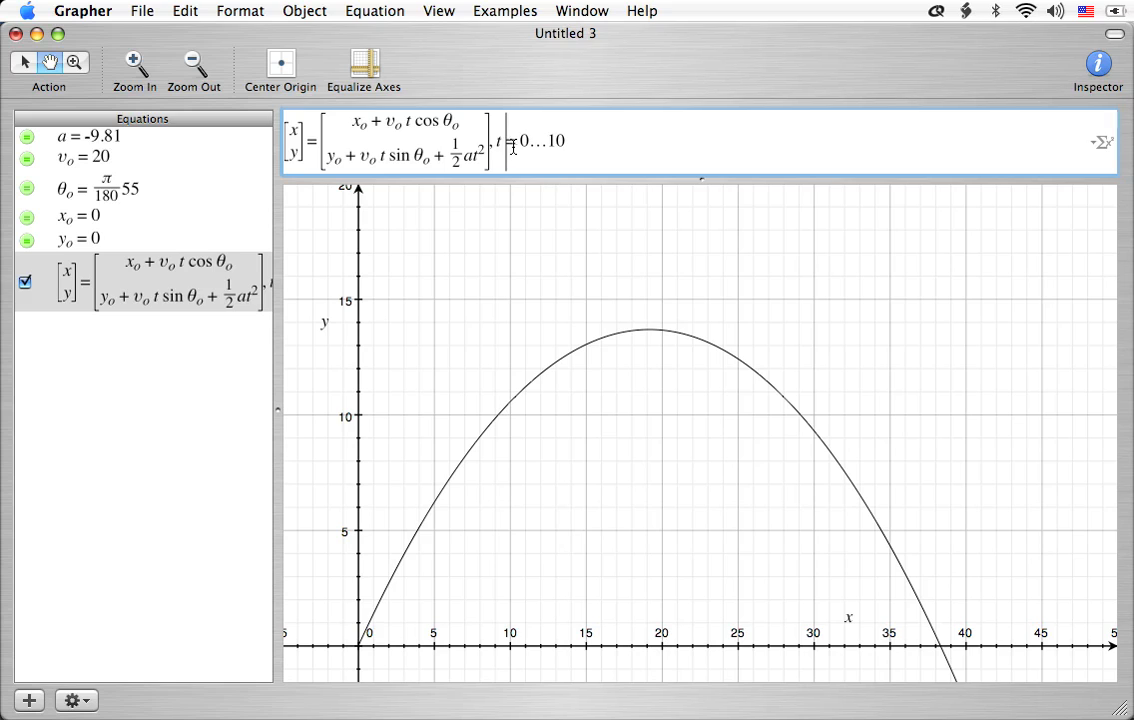
pyautogui.click(585, 143)
pyautogui.press('BackSpace')
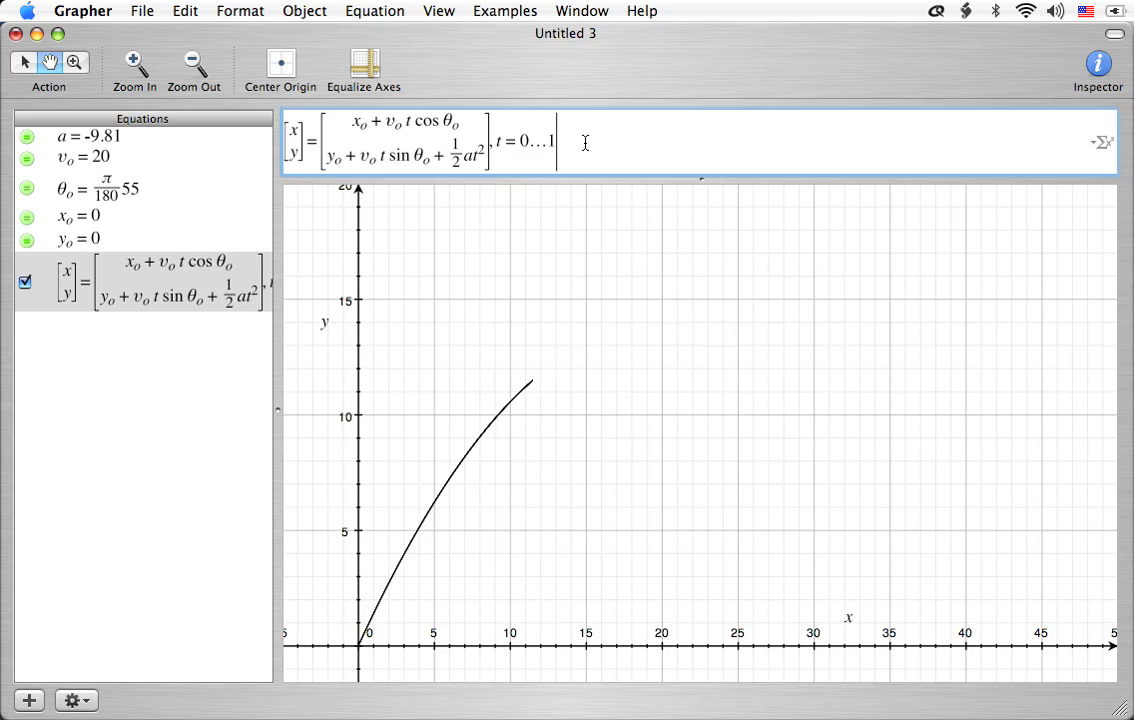
pyautogui.press('BackSpace')
pyautogui.write('2')
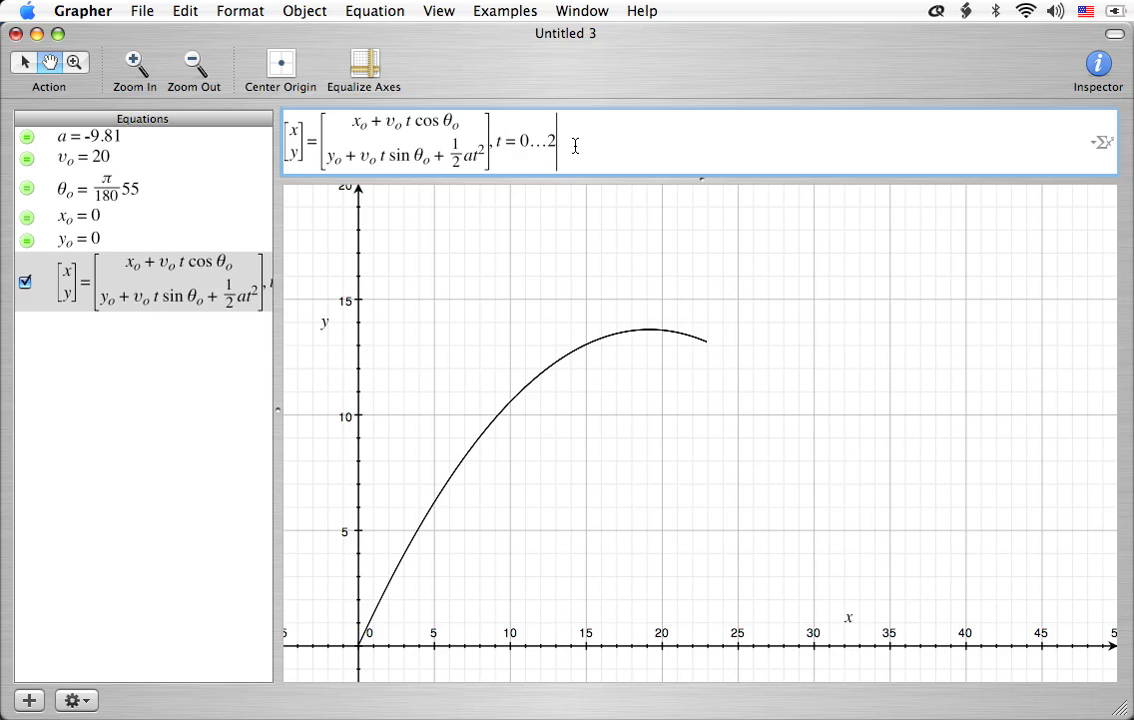
# Add a new equation defining the constant u = 0
pyautogui.press('super+alt+n')
pyautogui.write('u = 0')
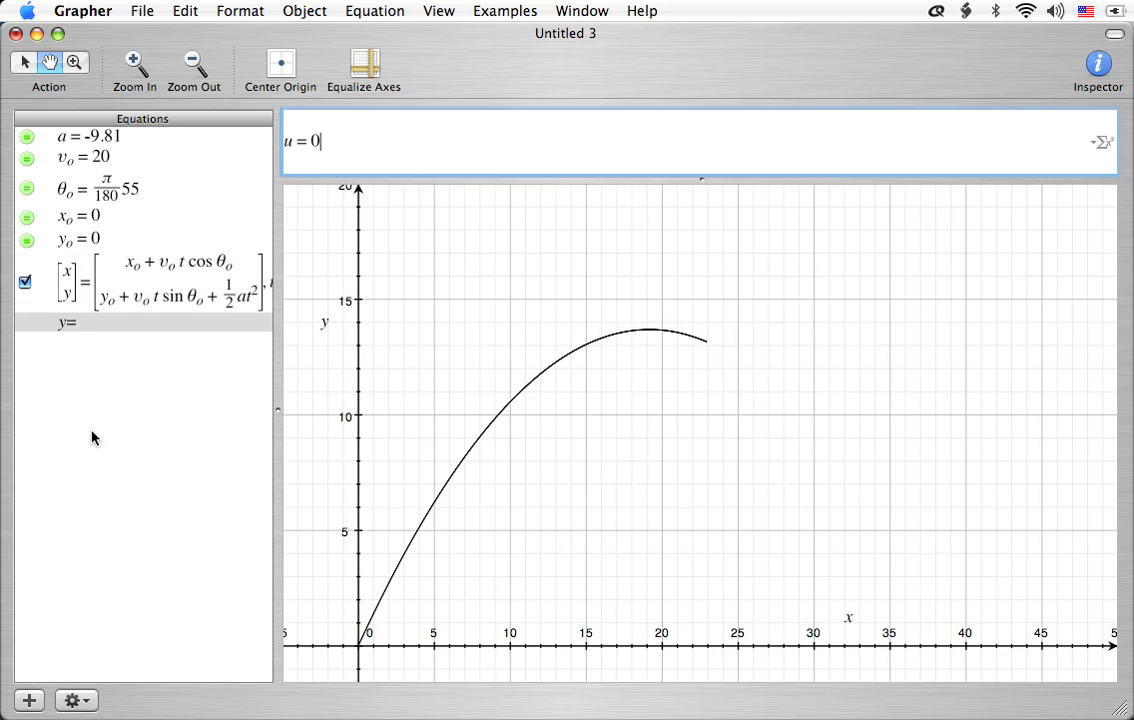
pyautogui.click(115, 395)
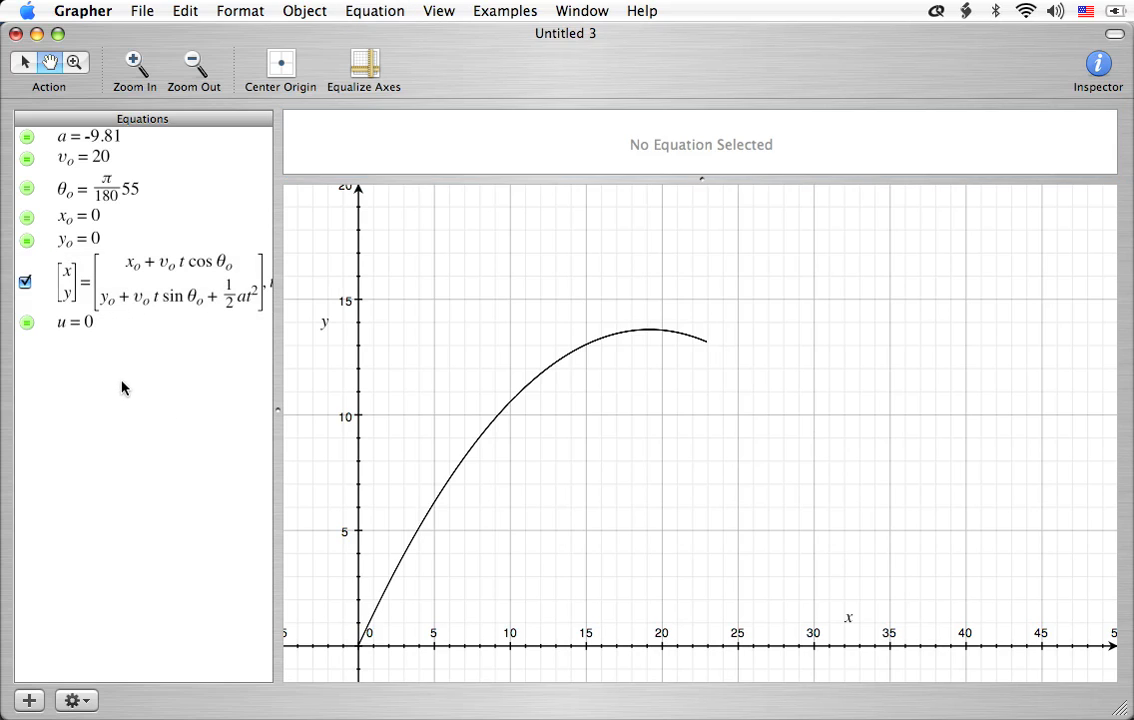
# Replace the upper limit of the parametric curve's t range with u
pyautogui.click(130, 296)
pyautogui.click(630, 145)
pyautogui.press('BackSpace')
pyautogui.write('u')
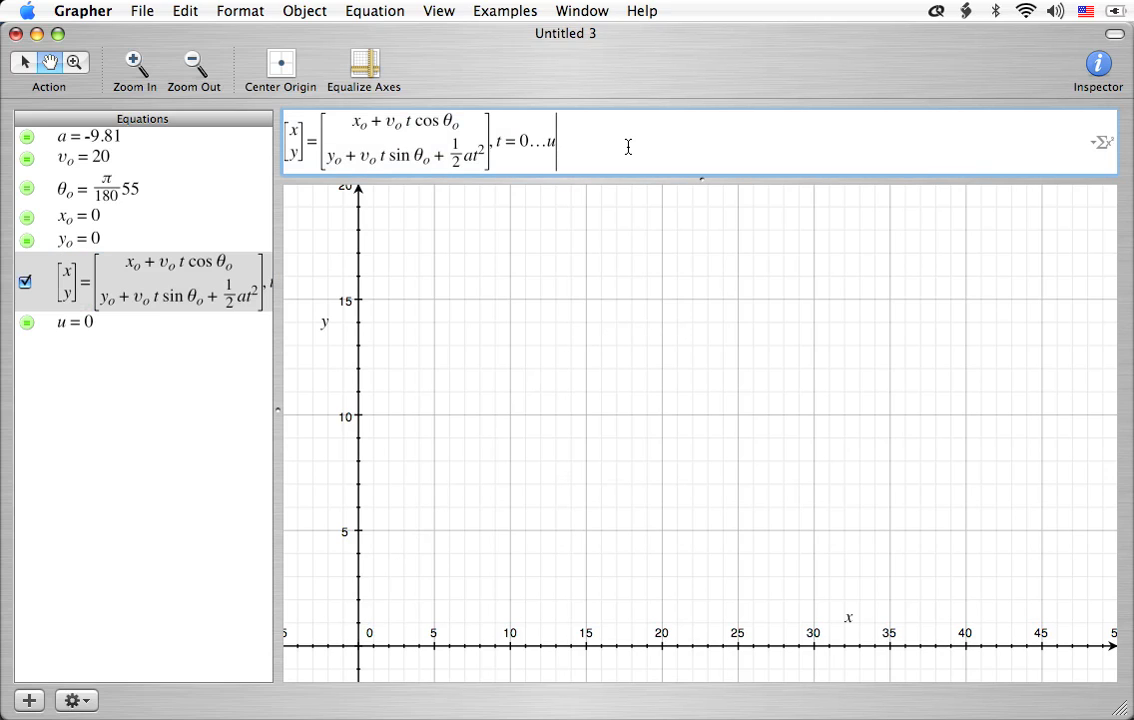
pyautogui.click(195, 352)
# Turn the constant u into an animated parameter and enlarge the area showing its slider
pyautogui.click(163, 323)
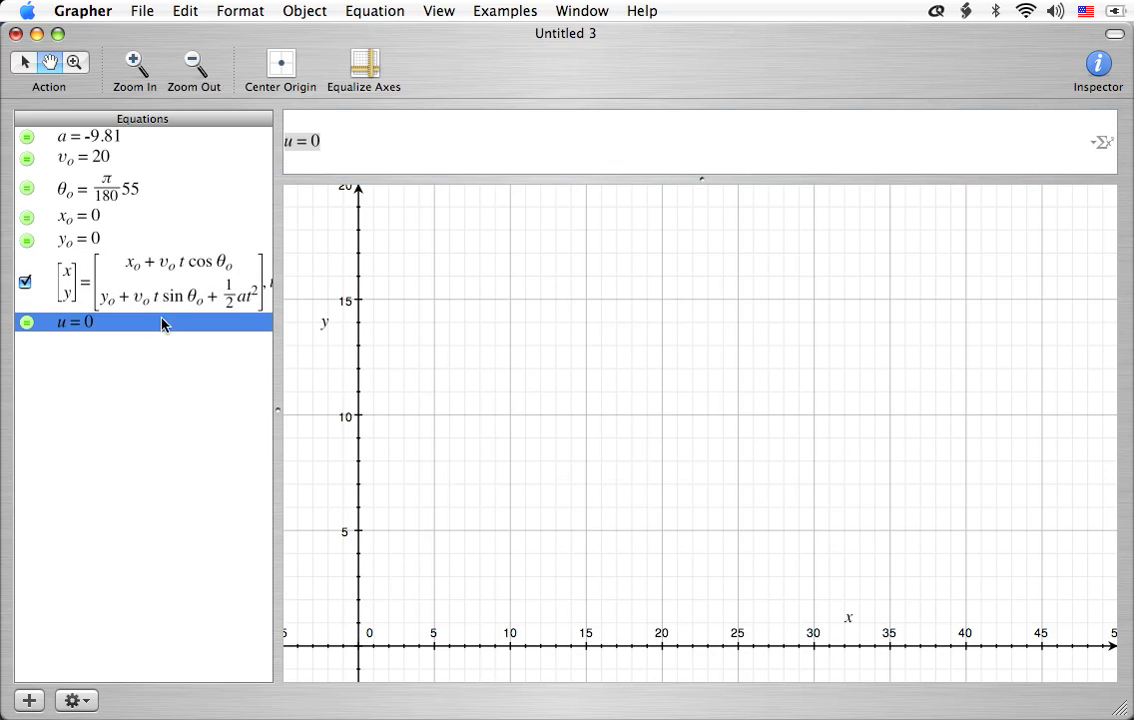
pyautogui.click(368, 12)
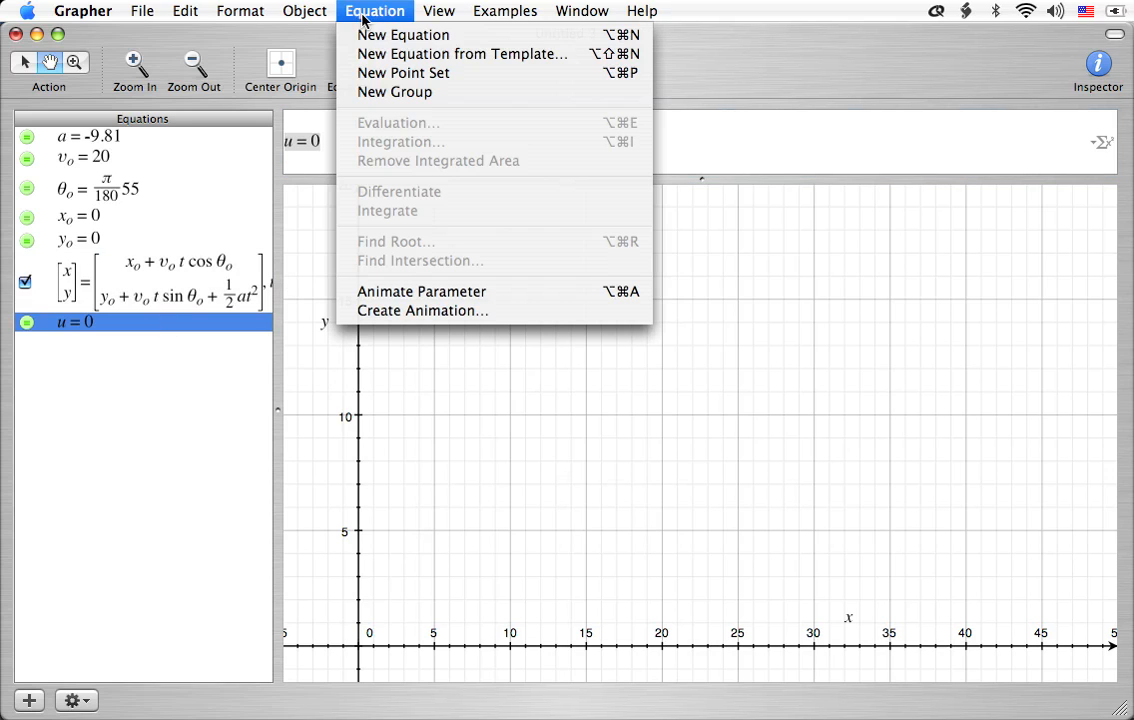
pyautogui.click(411, 292)
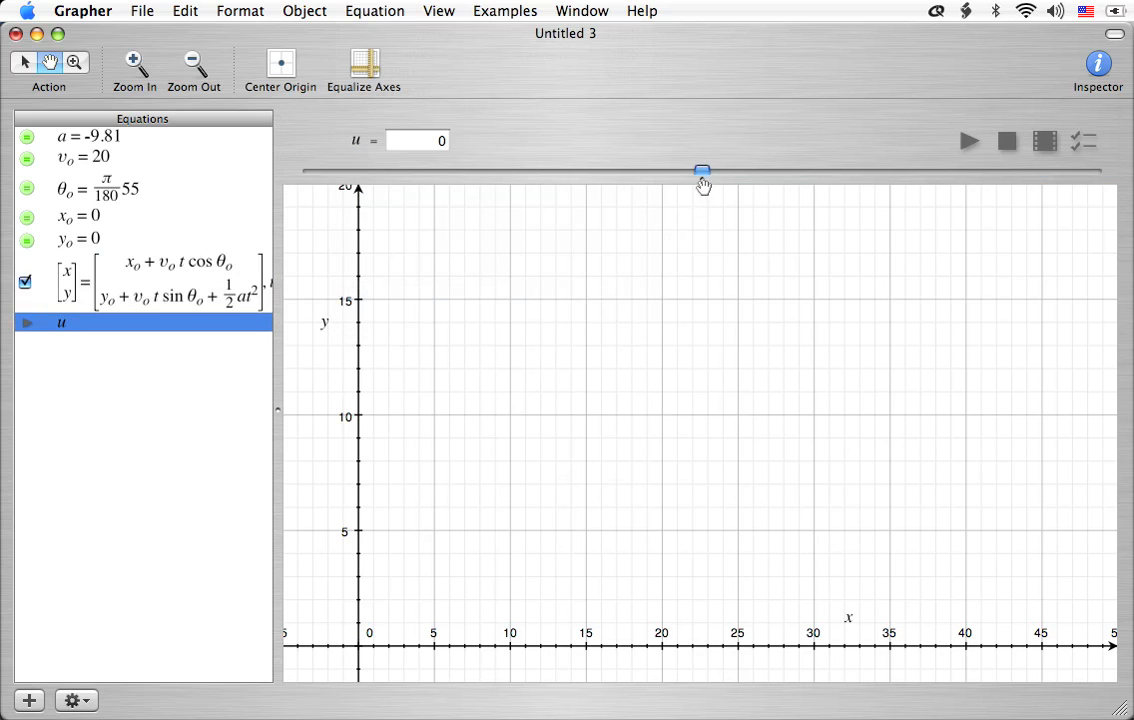
pyautogui.moveTo(701, 177); pyautogui.dragTo(700, 198)
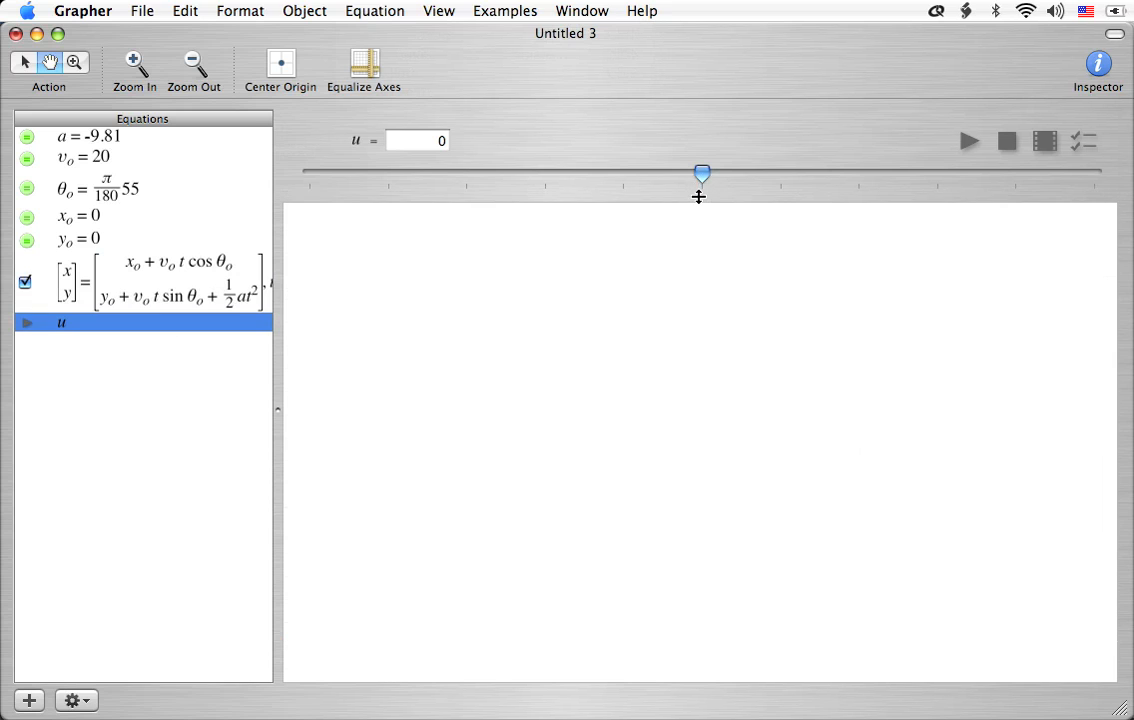
# Set the u parameter's range to minimum 0 and maximum 10 with 81 steps
pyautogui.click(1077, 143)
pyautogui.write('0')
pyautogui.press('Tab')
pyautogui.write('10')
pyautogui.press('Tab')
pyautogui.write('89')
pyautogui.press('BackSpace')
pyautogui.write('1')
pyautogui.click(752, 231)
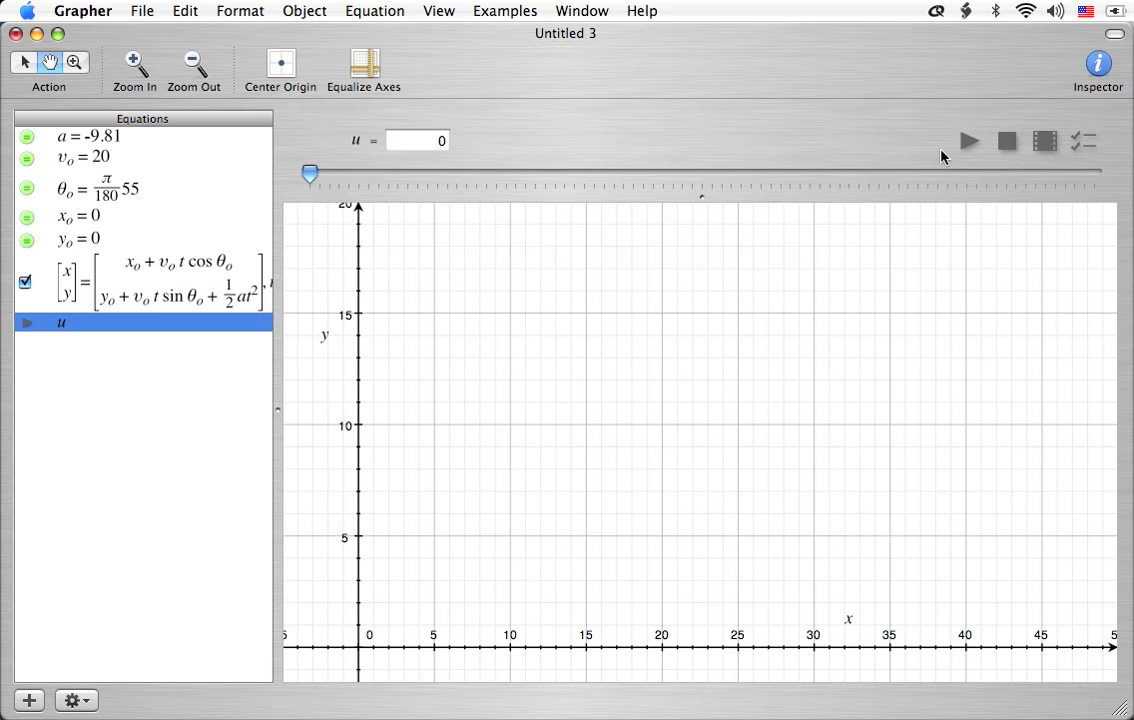
# Play and pause the u animation, and move its slider back to 3.375
pyautogui.click(968, 143)
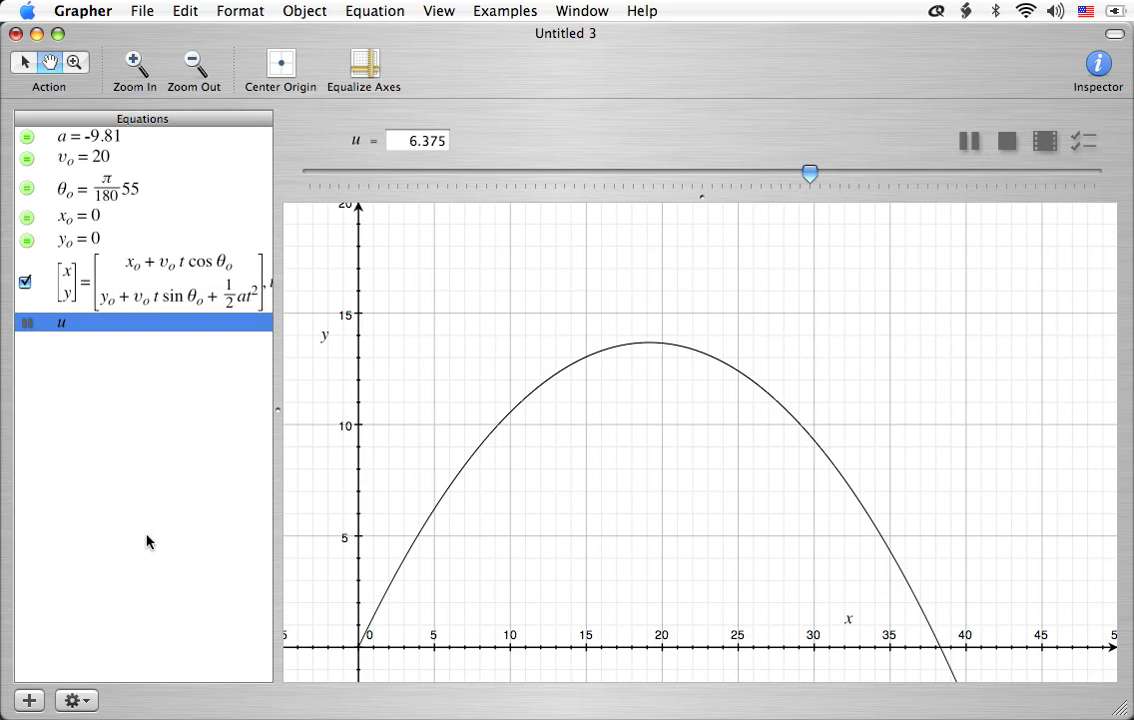
pyautogui.click(963, 144)
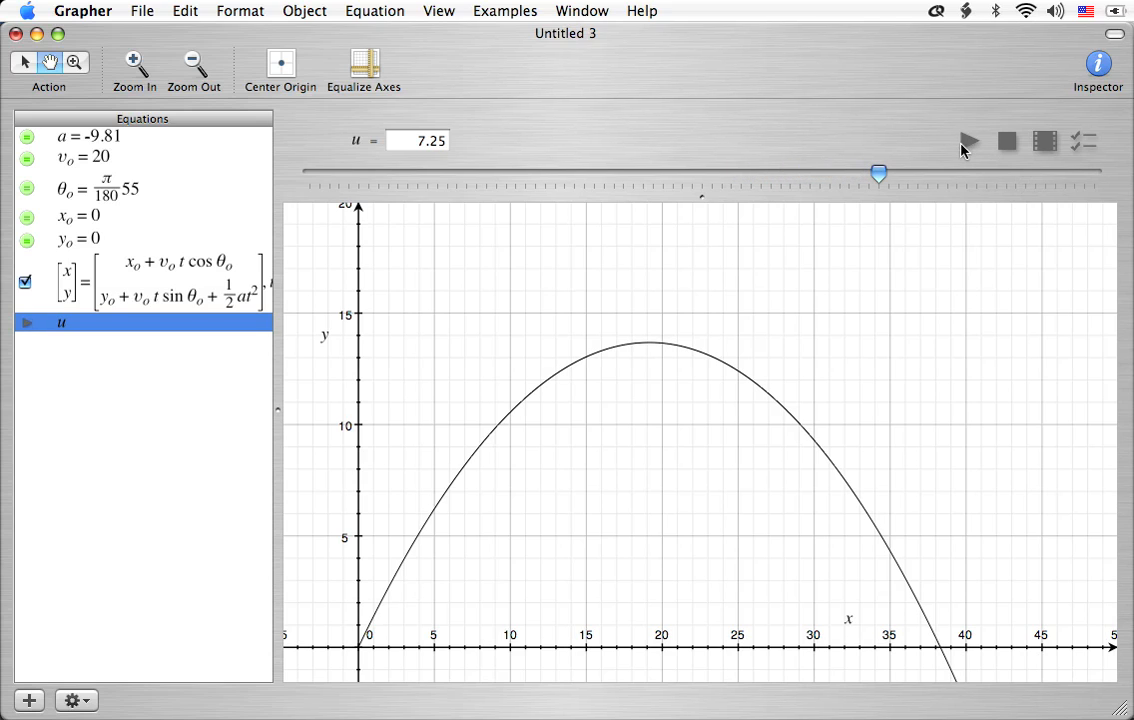
pyautogui.moveTo(882, 178); pyautogui.dragTo(576, 192)
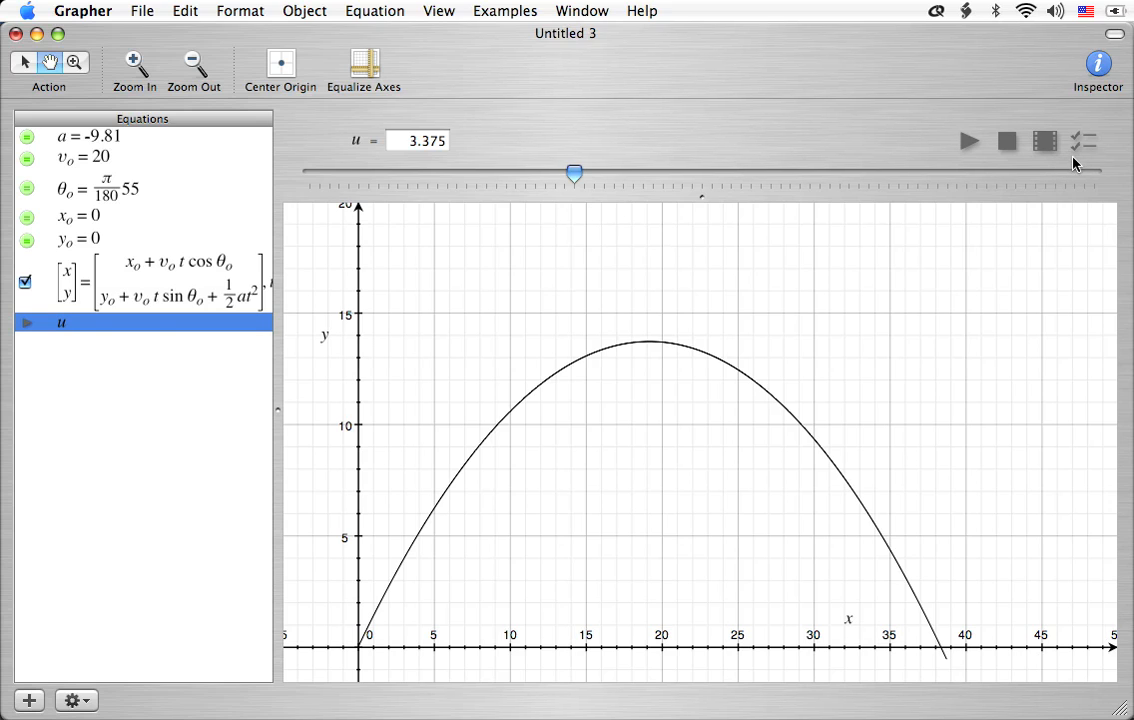
# Change the parametric curve's line color to the Spring green crayon and close the color and inspector windows
pyautogui.click(150, 298)
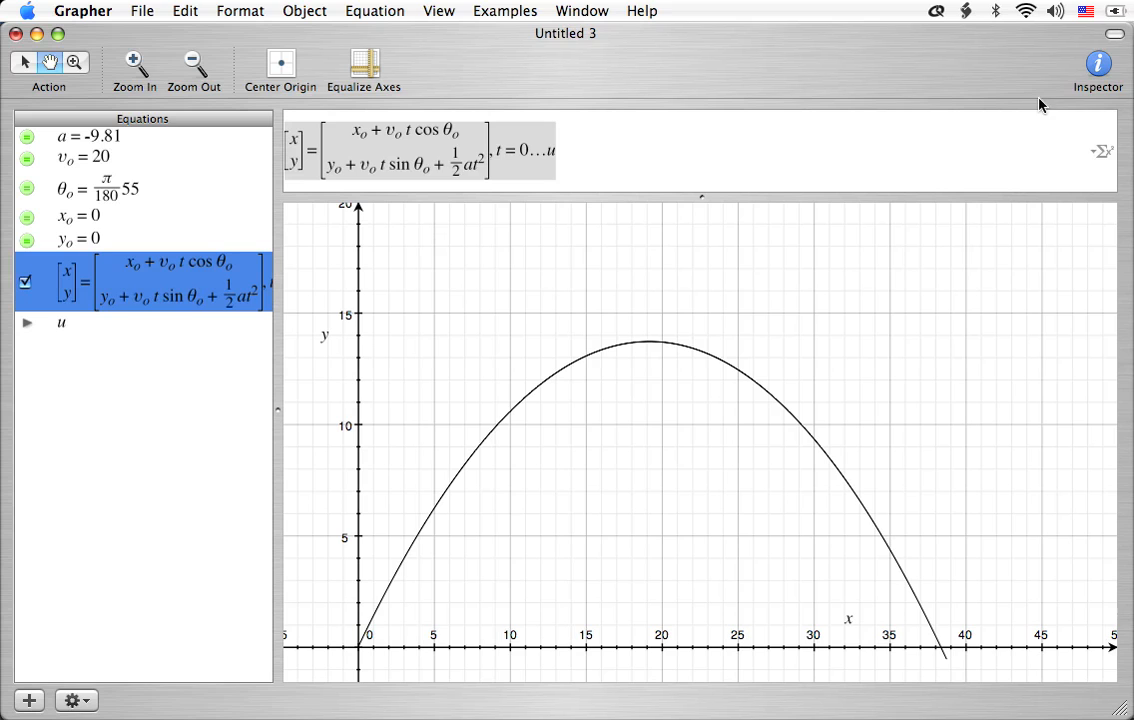
pyautogui.click(1100, 63)
pyautogui.click(643, 160)
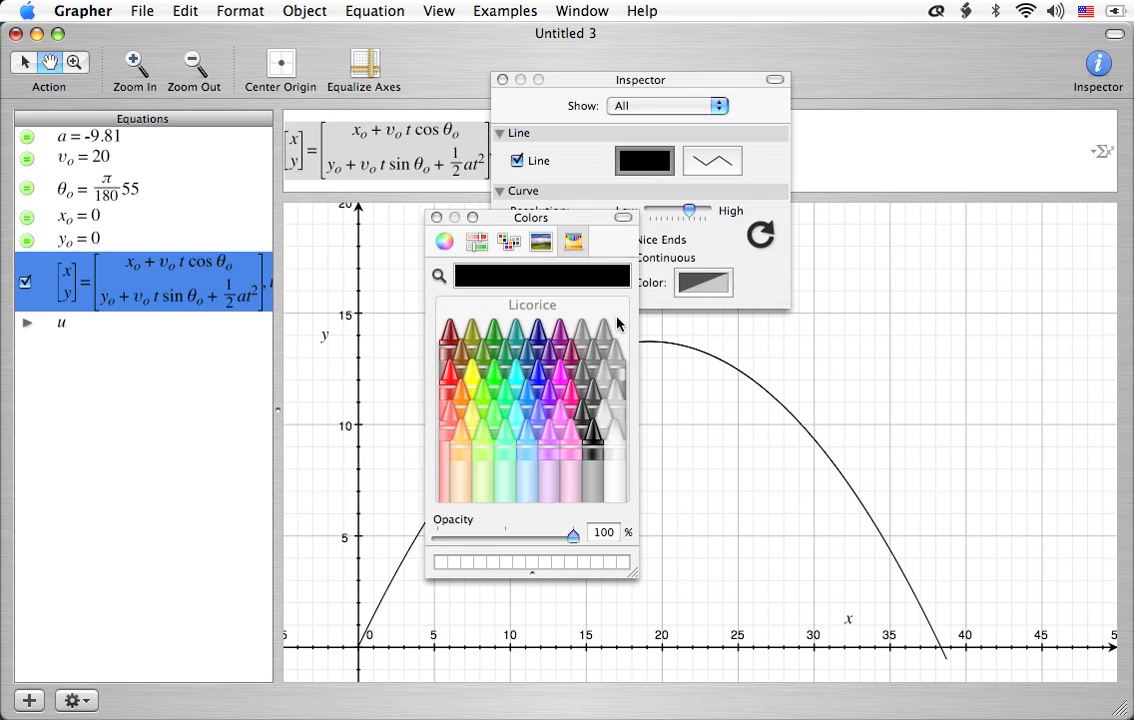
pyautogui.click(490, 381)
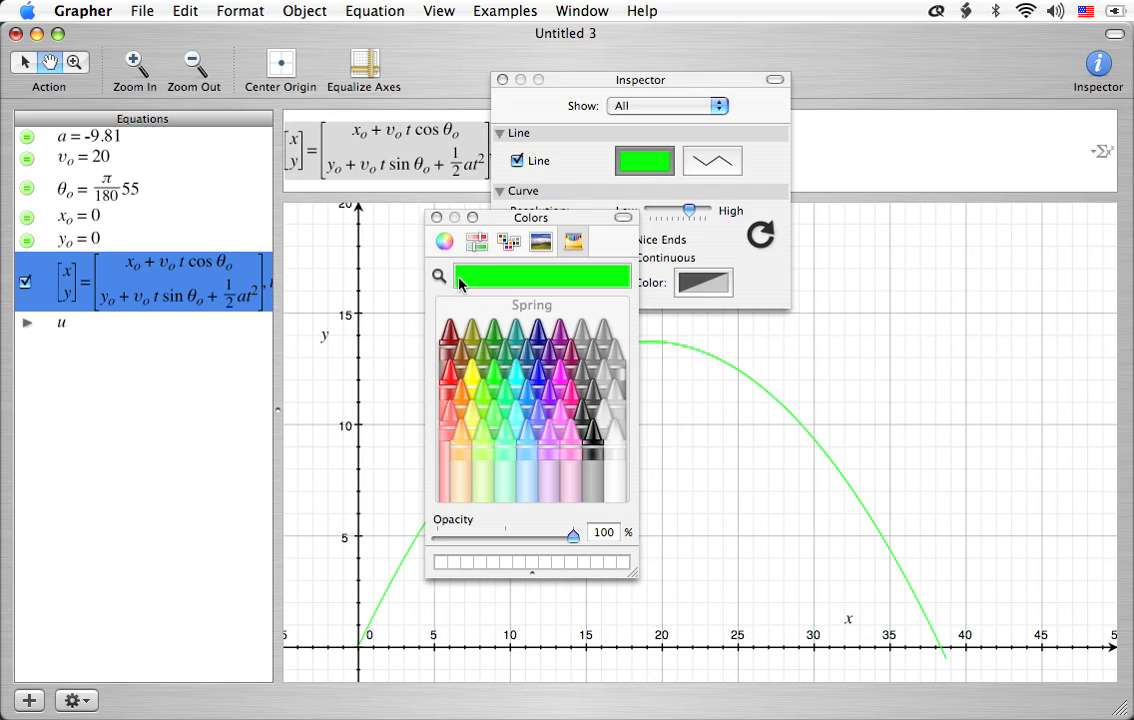
pyautogui.click(436, 217)
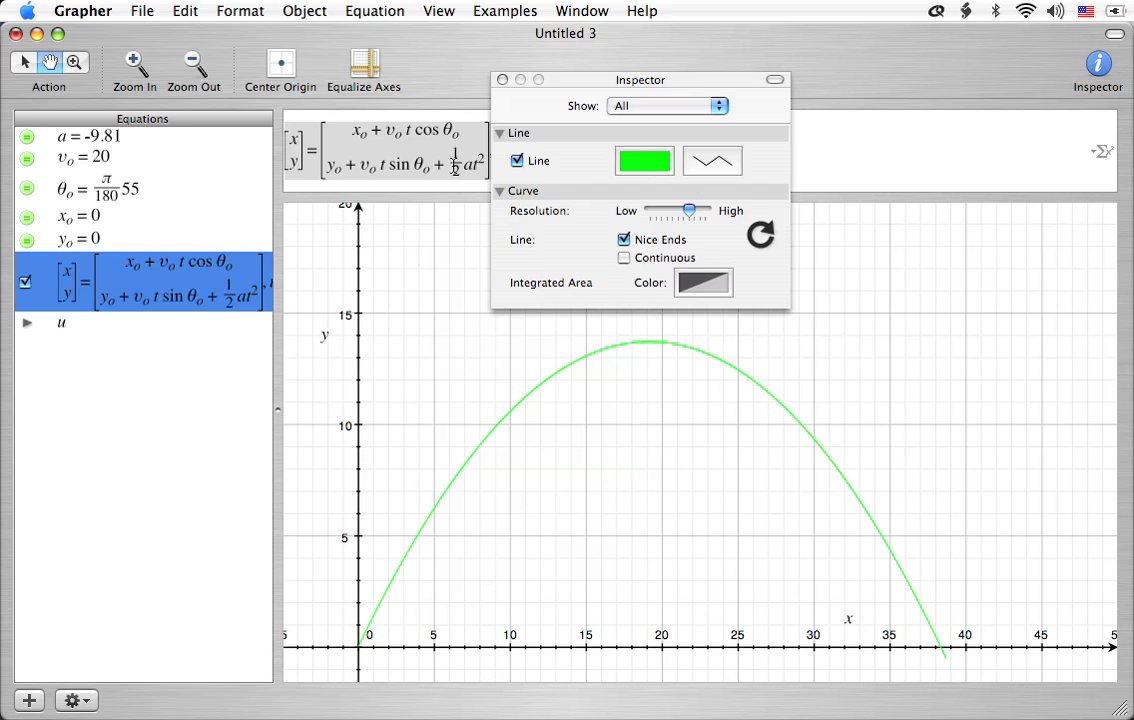
pyautogui.click(502, 80)
pyautogui.click(178, 365)
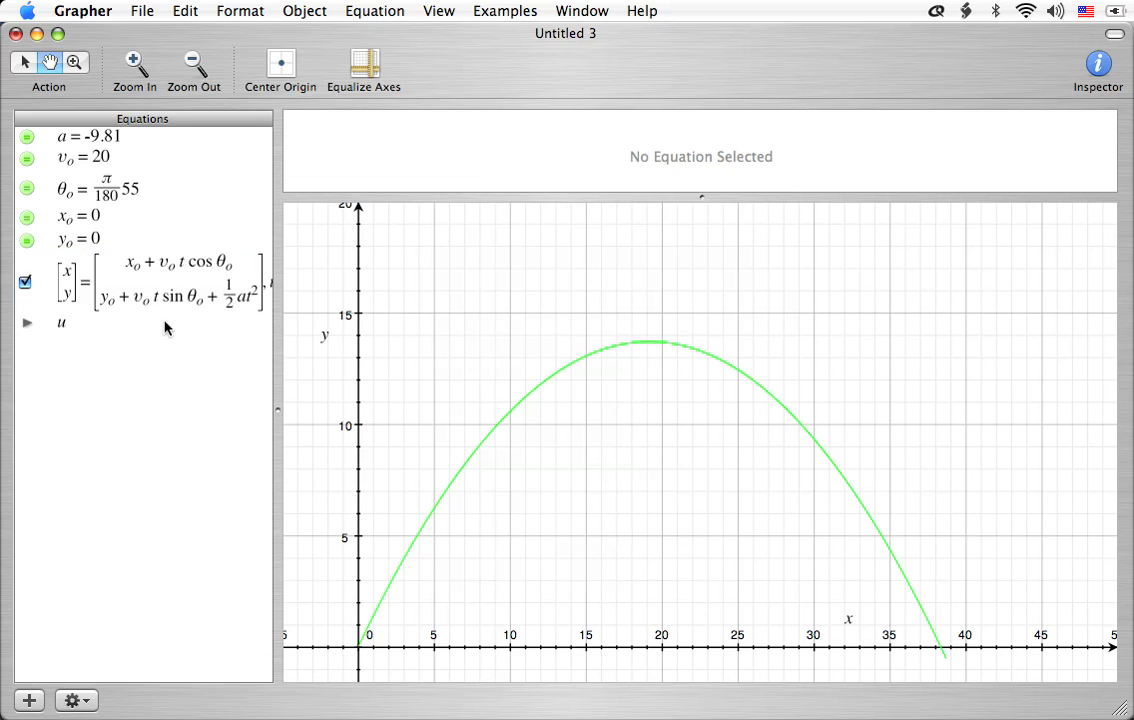
# Try the launch angles 50 and 45 in the θₒ equation
pyautogui.click(117, 193)
pyautogui.click(397, 159)
pyautogui.write('0 5')
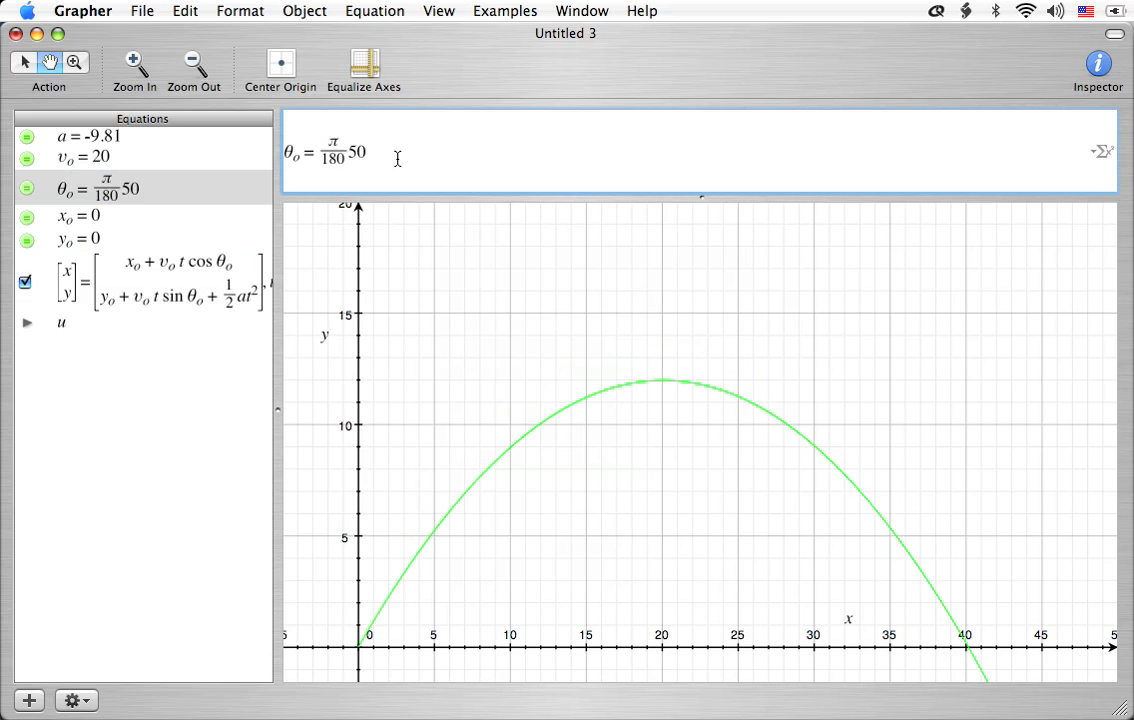
pyautogui.press('BackSpace')
pyautogui.write('45')
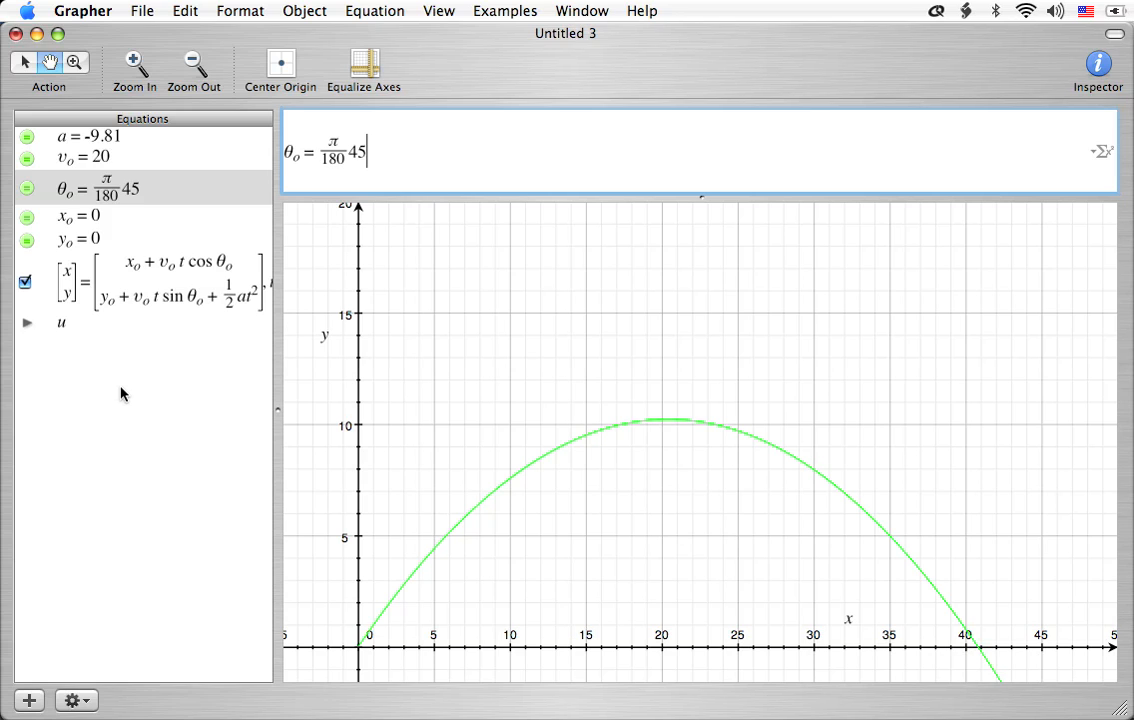
# Add a new equation defining the list b = {30, 35, ...60}
pyautogui.press('alt+super+n')
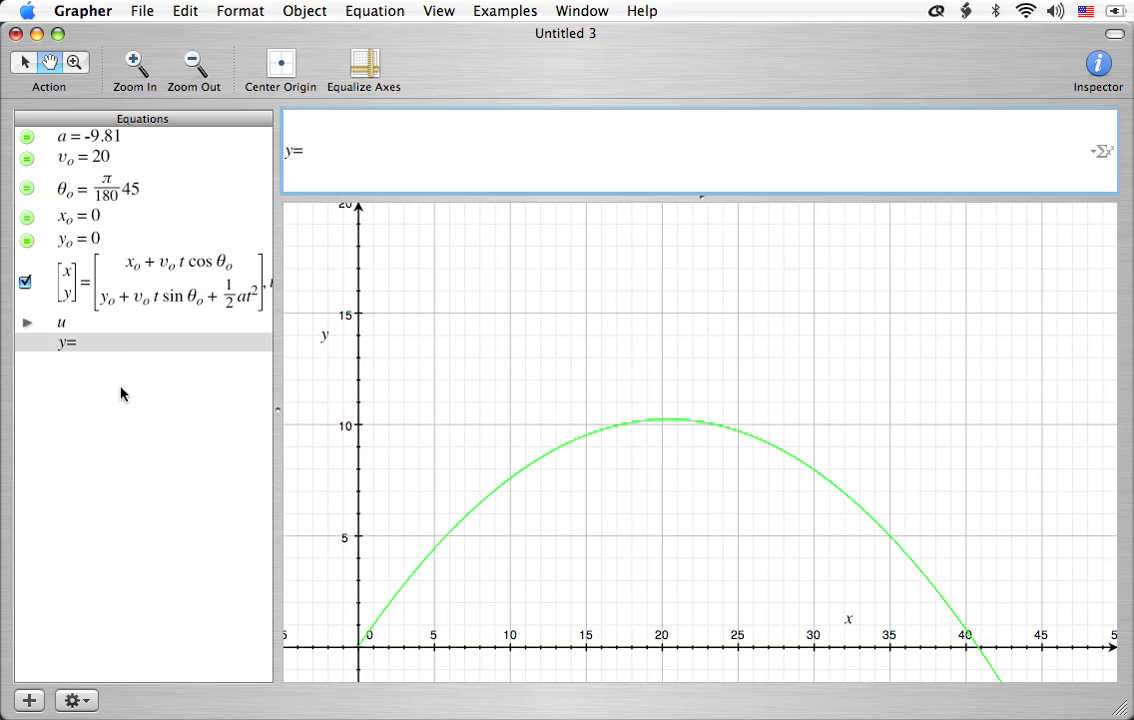
pyautogui.press('BackSpace')
pyautogui.press('BackSpace')
pyautogui.write('b = {')
pyautogui.write('35')
pyautogui.press('BackSpace')
pyautogui.press('BackSpace')
pyautogui.write('30, 35, ...60')
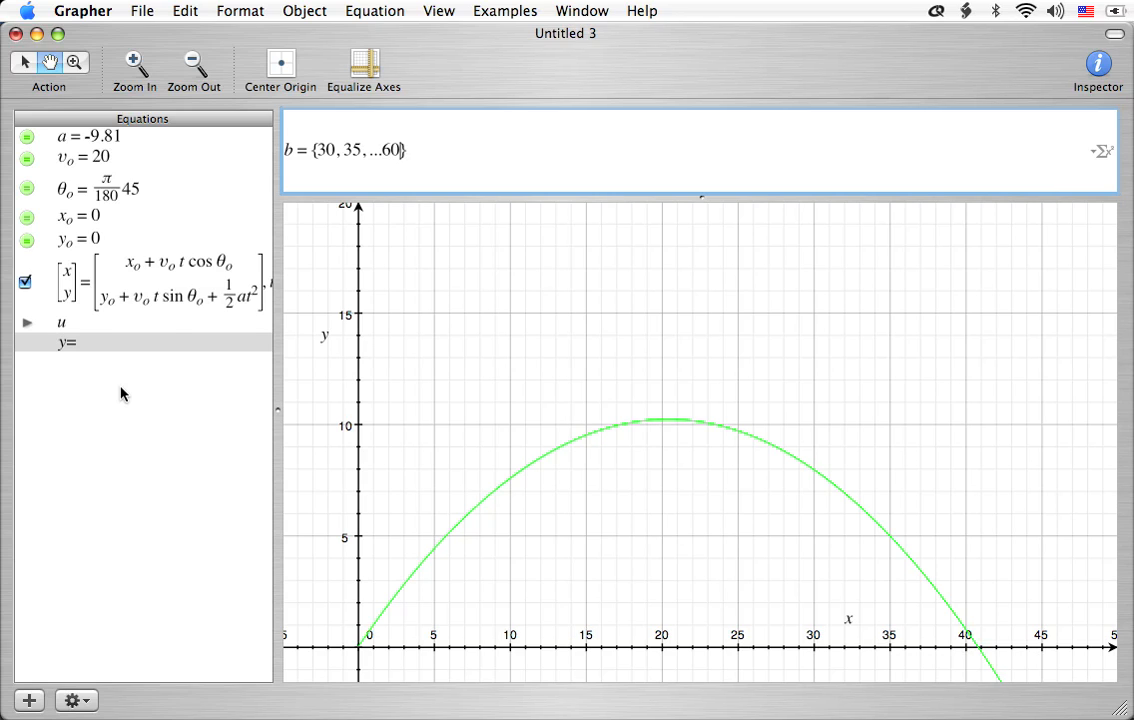
pyautogui.press('Return')
# Replace the angle 45 in the θₒ equation with b
pyautogui.click(133, 192)
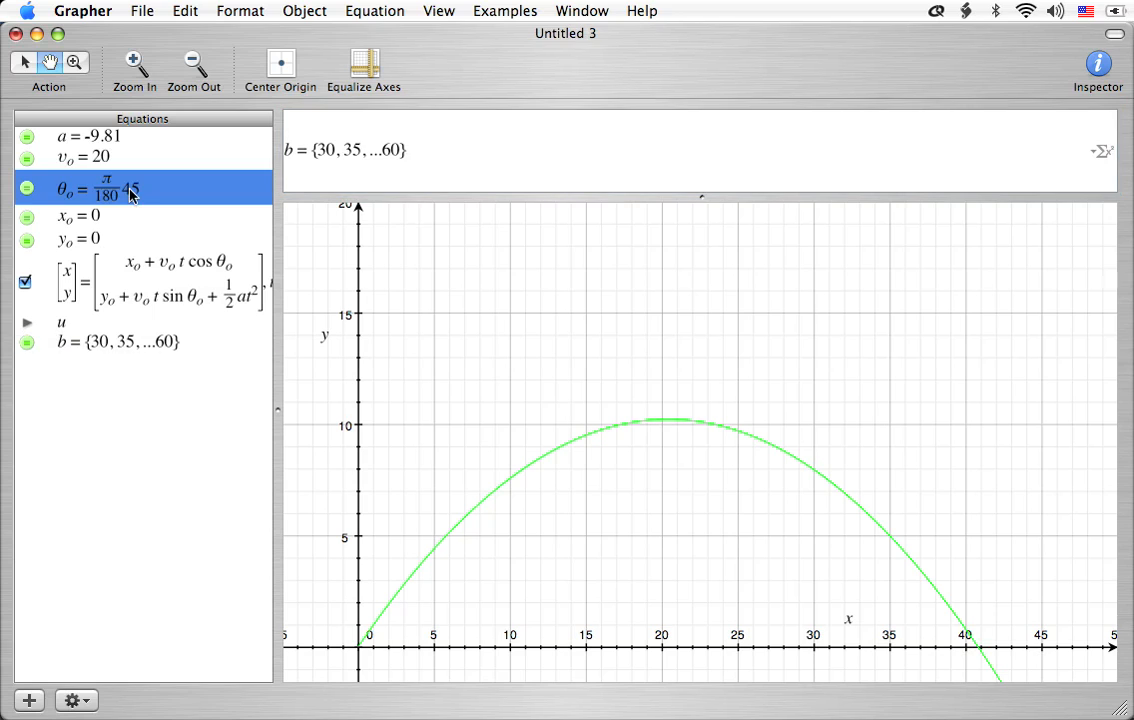
pyautogui.click(393, 150)
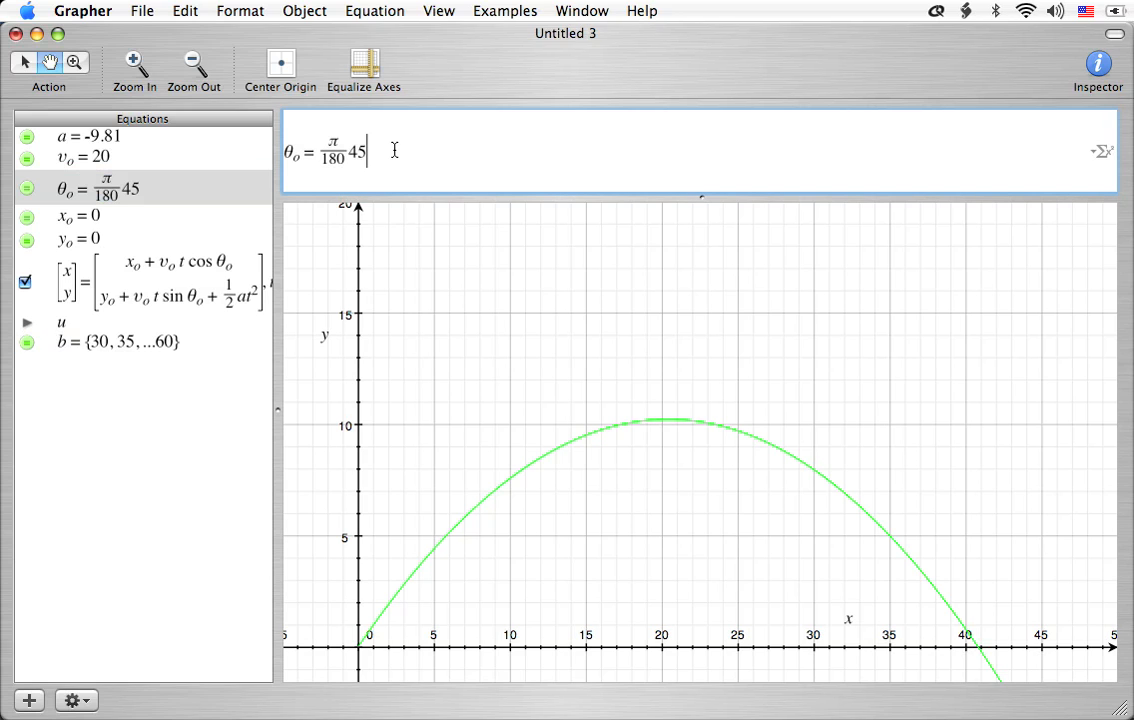
pyautogui.press('BackSpace')
pyautogui.press('BackSpace')
pyautogui.write('b')
pyautogui.press('Return')
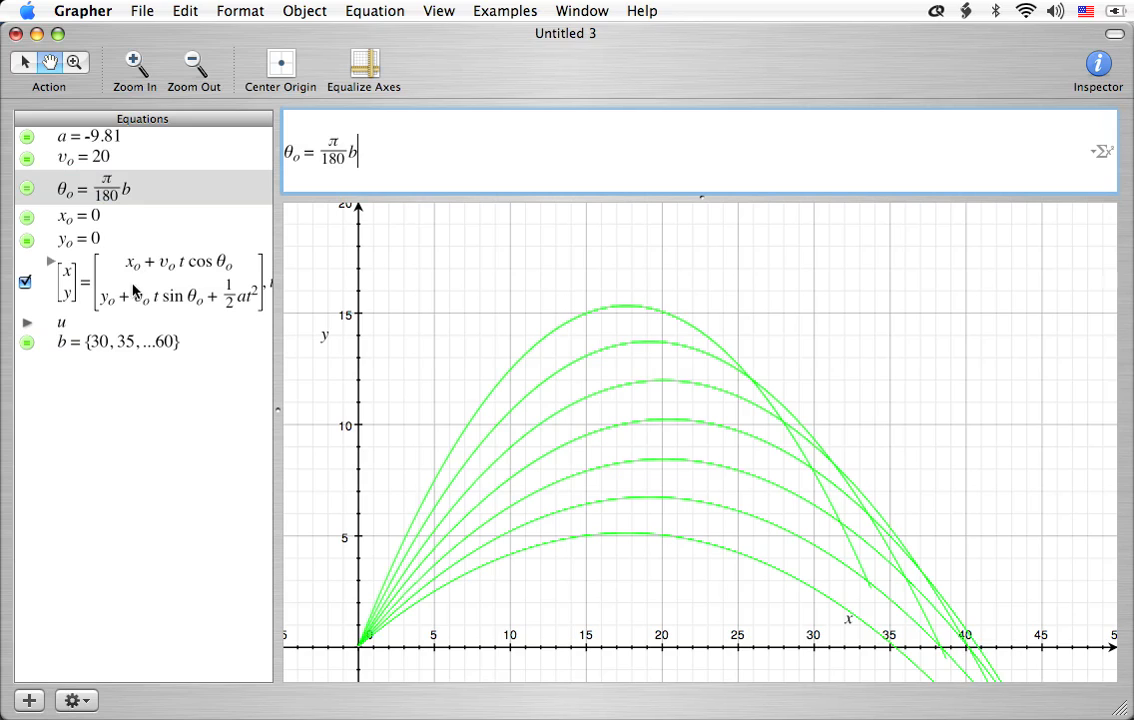
# Play the u animation for the whole family of trajectories and pause it
pyautogui.click(26, 327)
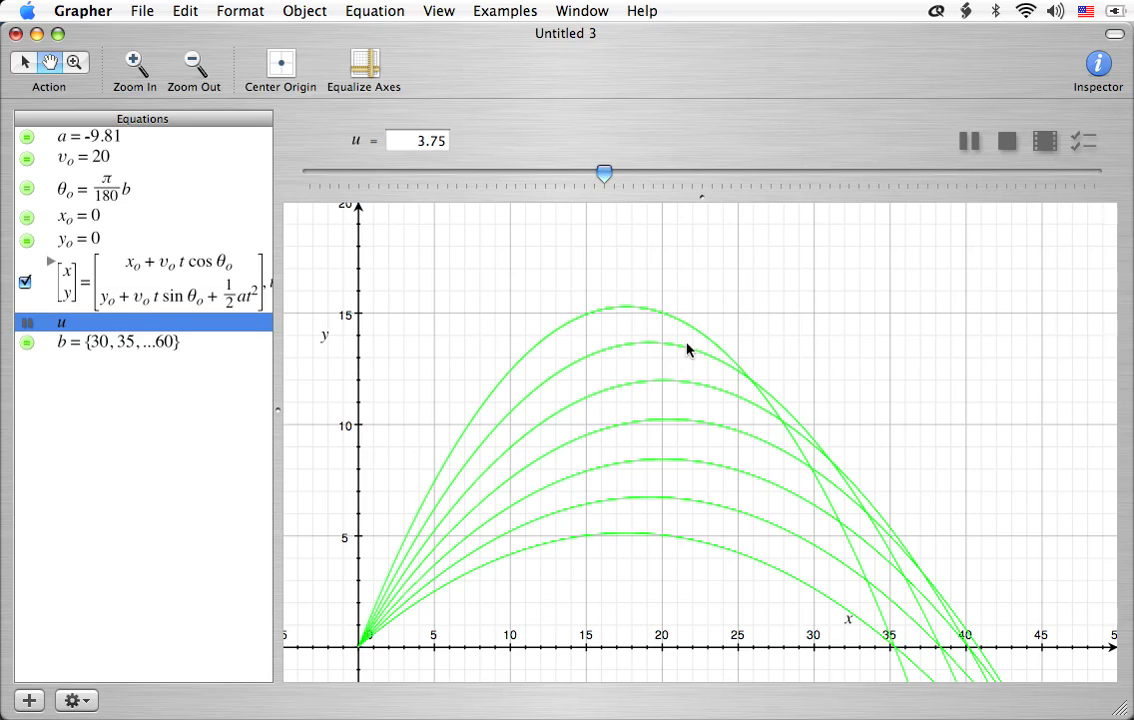
pyautogui.click(970, 142)
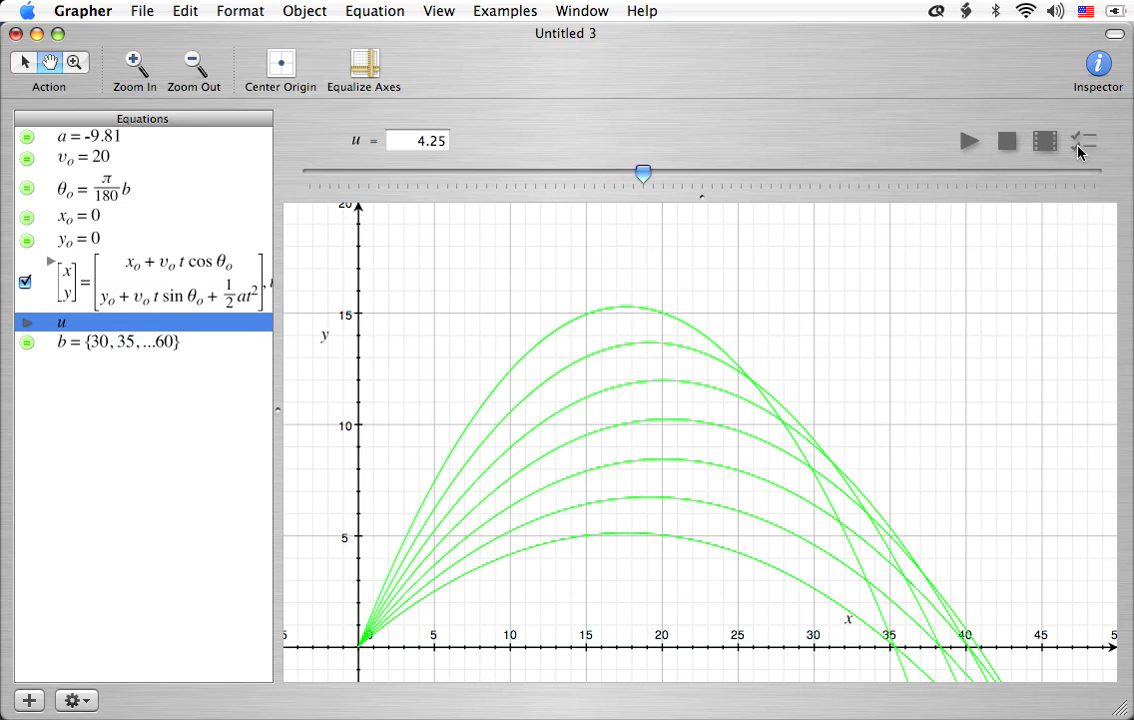
# Set the u parameter's maximum to 5 with 41 steps, and move its slider back to 0
pyautogui.click(1078, 147)
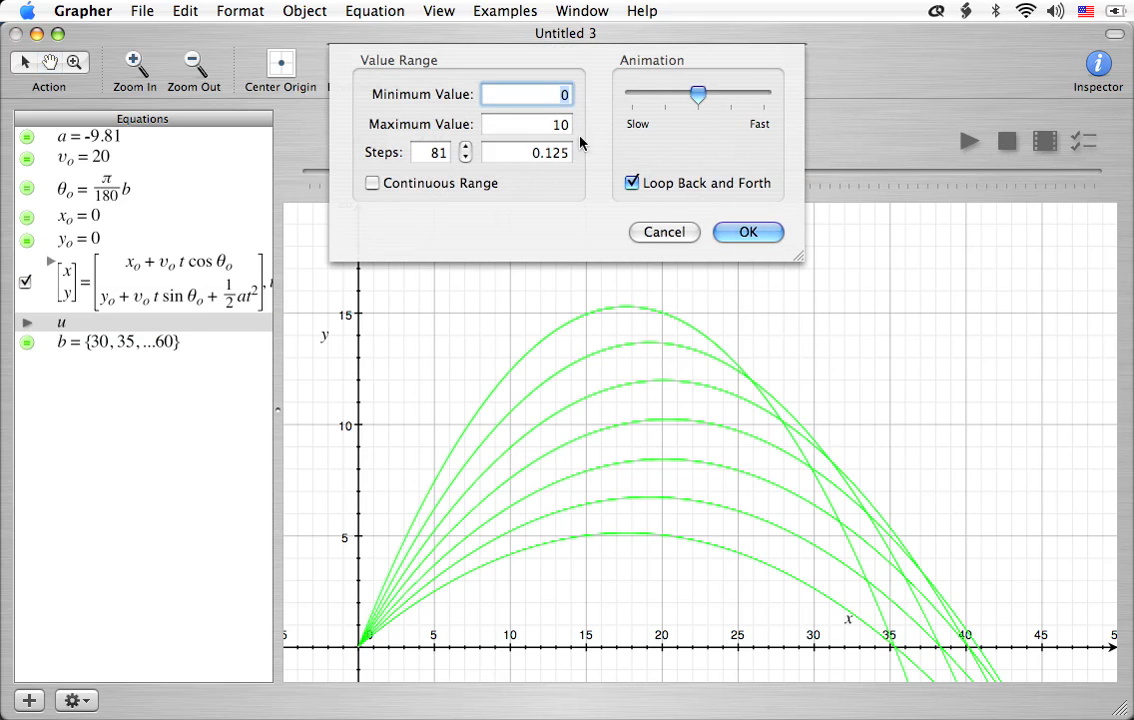
pyautogui.doubleClick(552, 122)
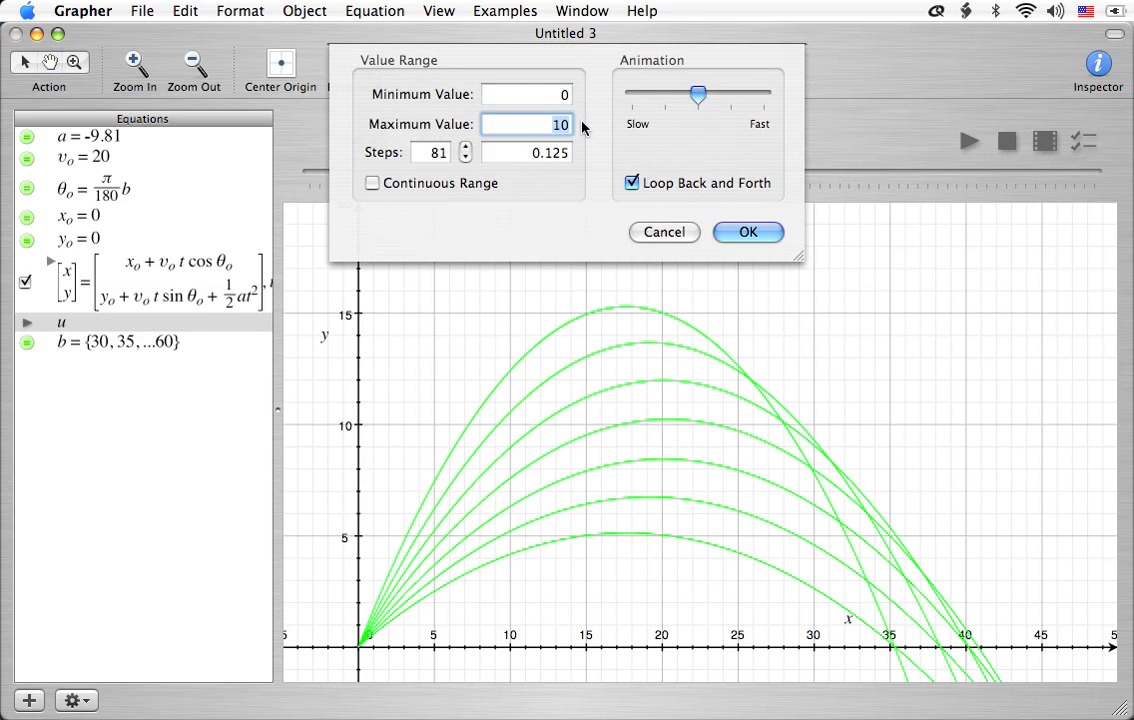
pyautogui.write('5')
pyautogui.press('Tab')
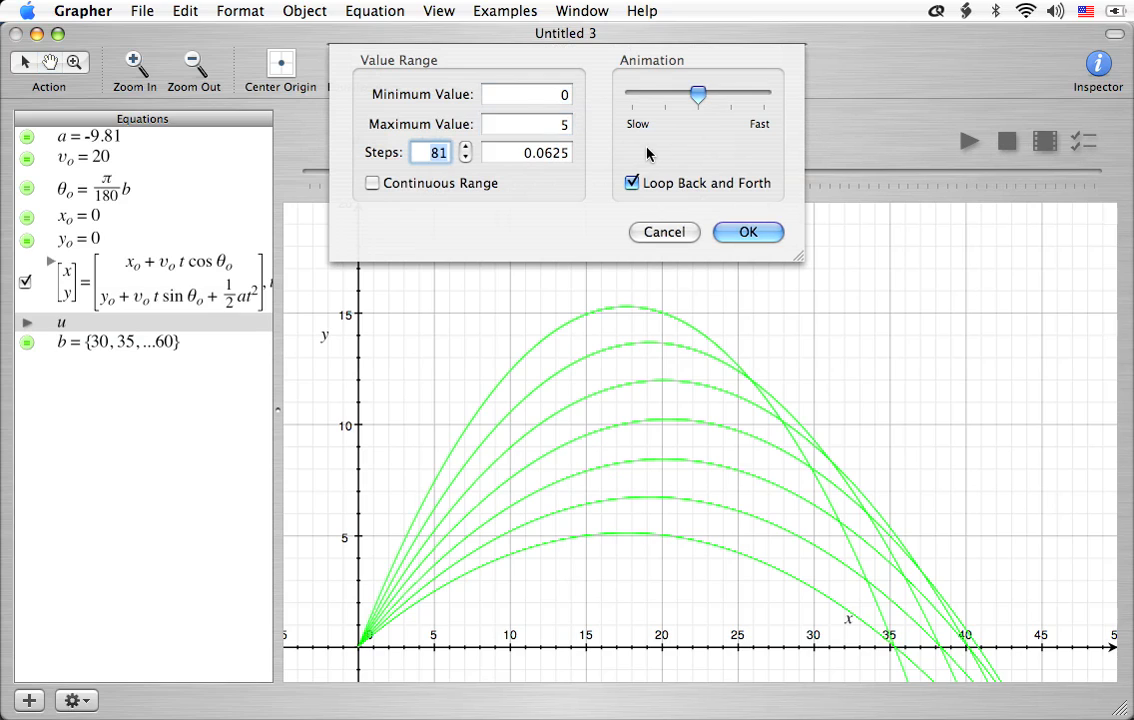
pyautogui.write('41')
pyautogui.click(748, 231)
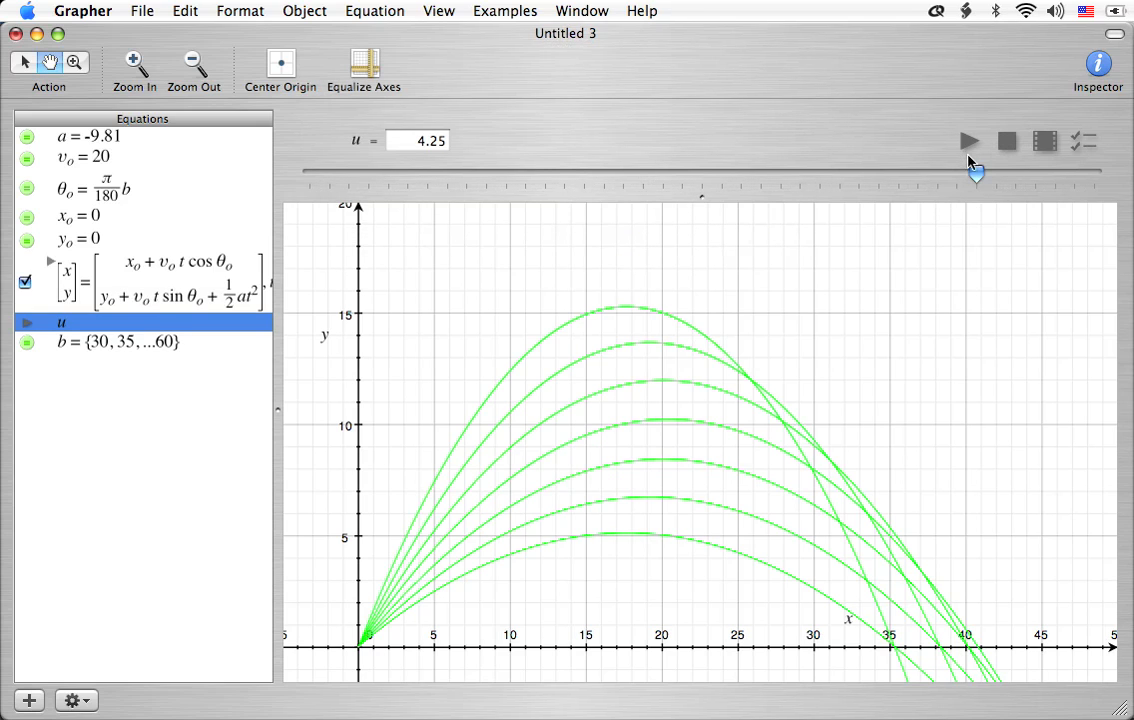
pyautogui.moveTo(976, 174); pyautogui.dragTo(296, 168)
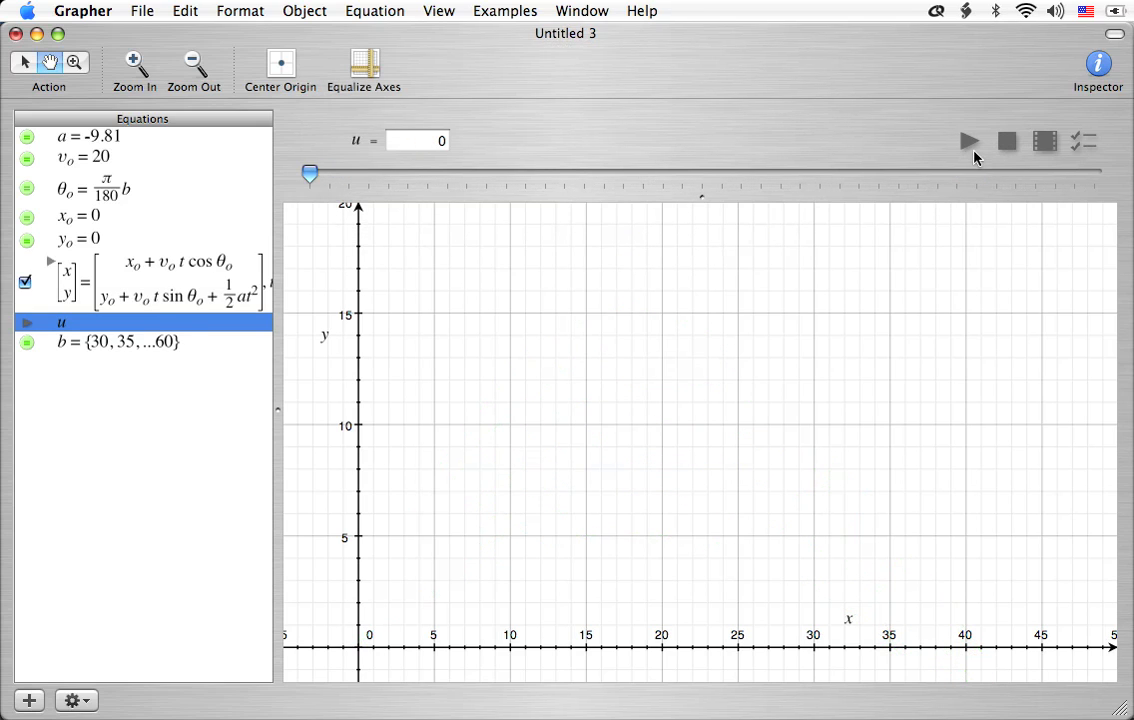
# Play the u animation of the launch-angle family from the start and pause it partway
pyautogui.click(966, 143)
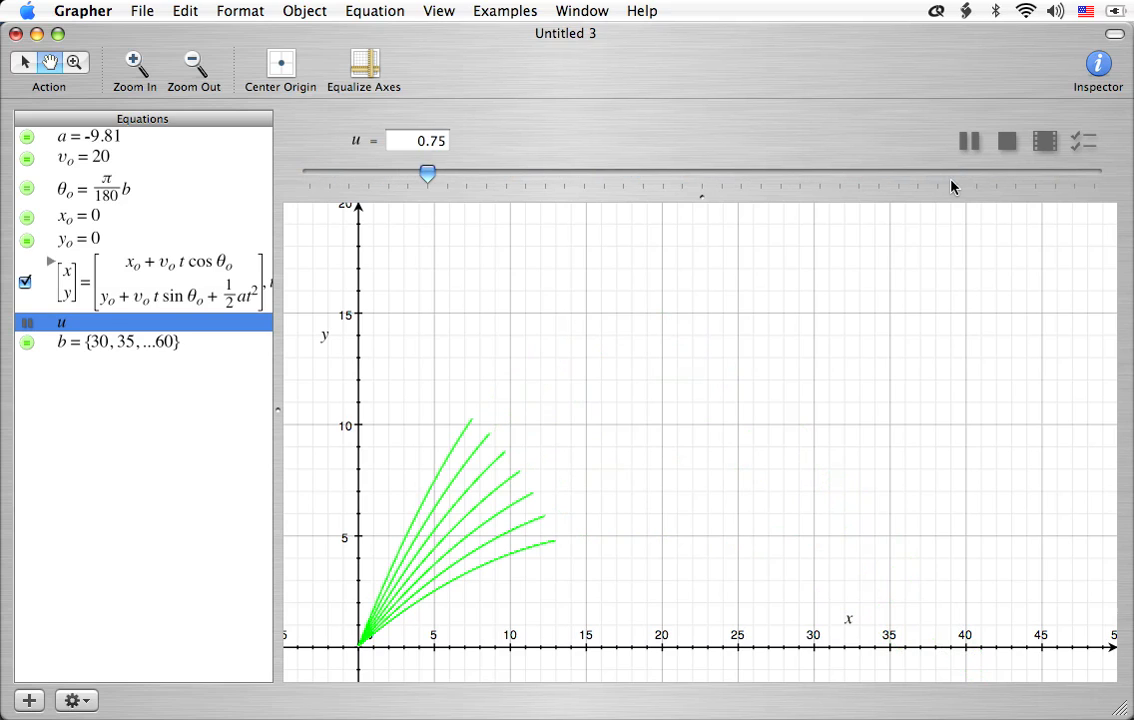
pyautogui.click(969, 141)
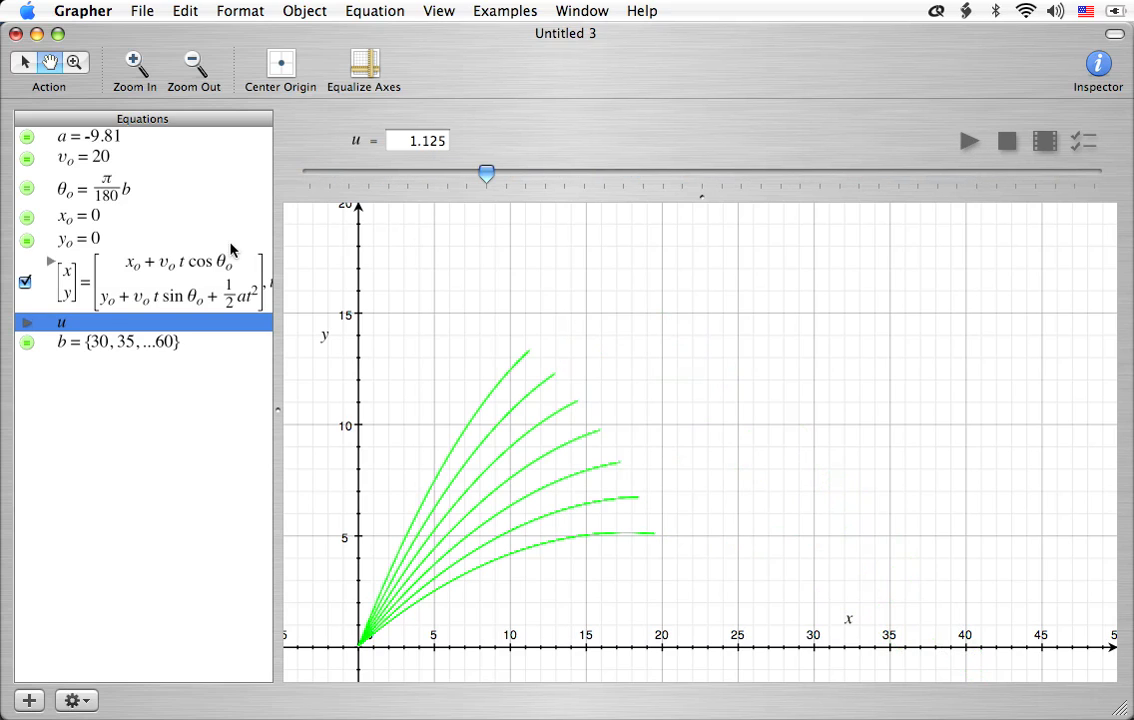
# Replace b with 55 in the θₒ equation
pyautogui.click(128, 188)
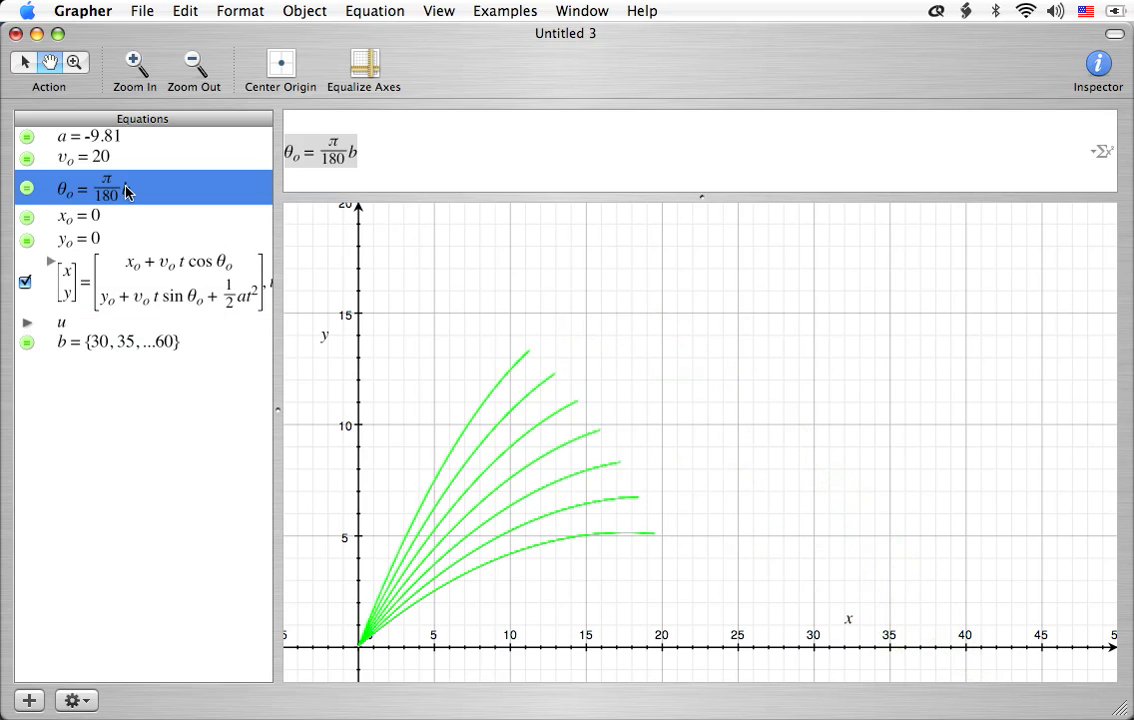
pyautogui.click(384, 152)
pyautogui.press('BackSpace')
pyautogui.write('55')
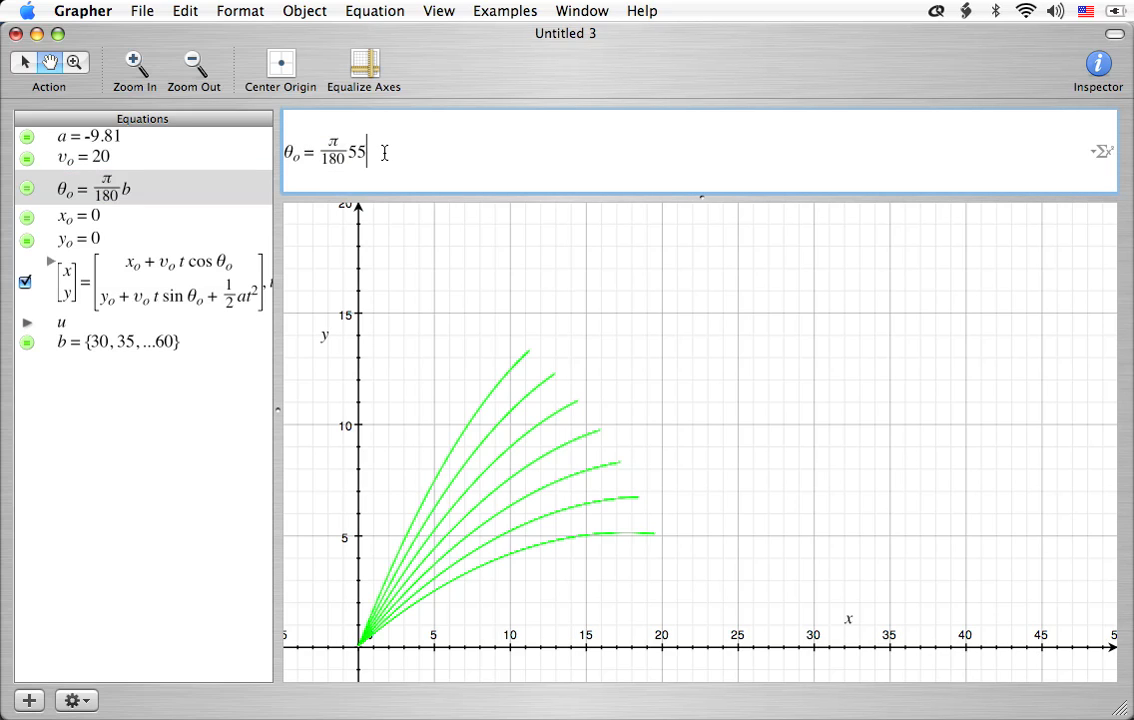
pyautogui.click(142, 182)
# Change the list b to {5, 10, ...40}
pyautogui.click(120, 344)
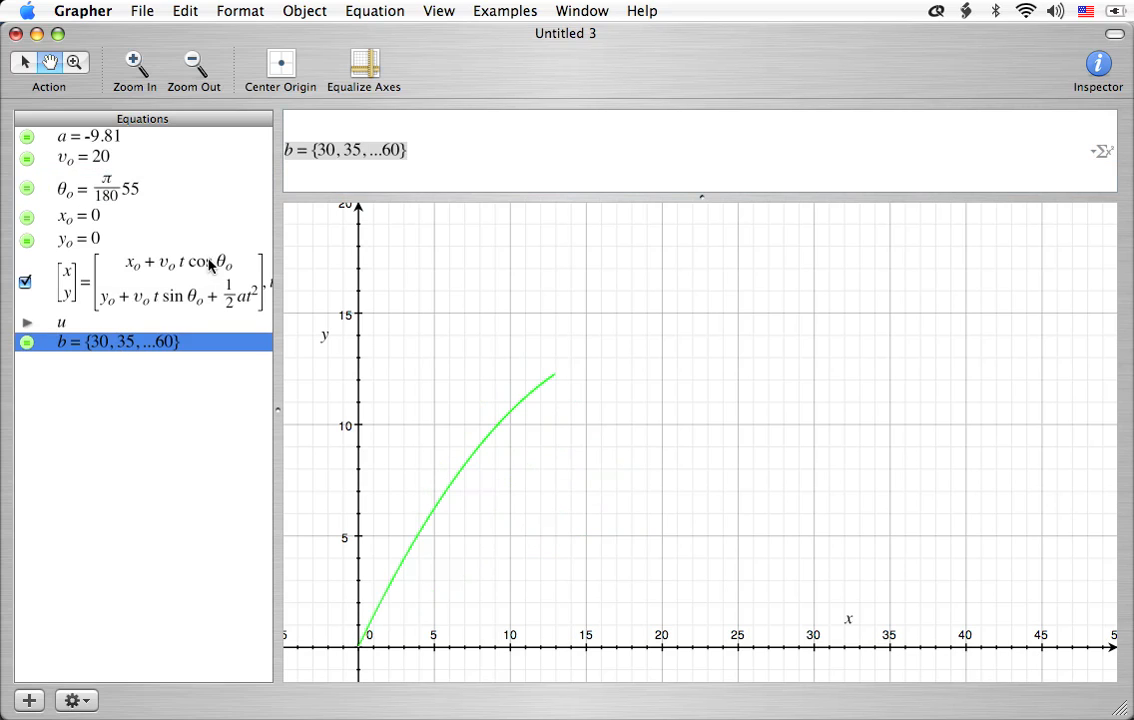
pyautogui.click(339, 156)
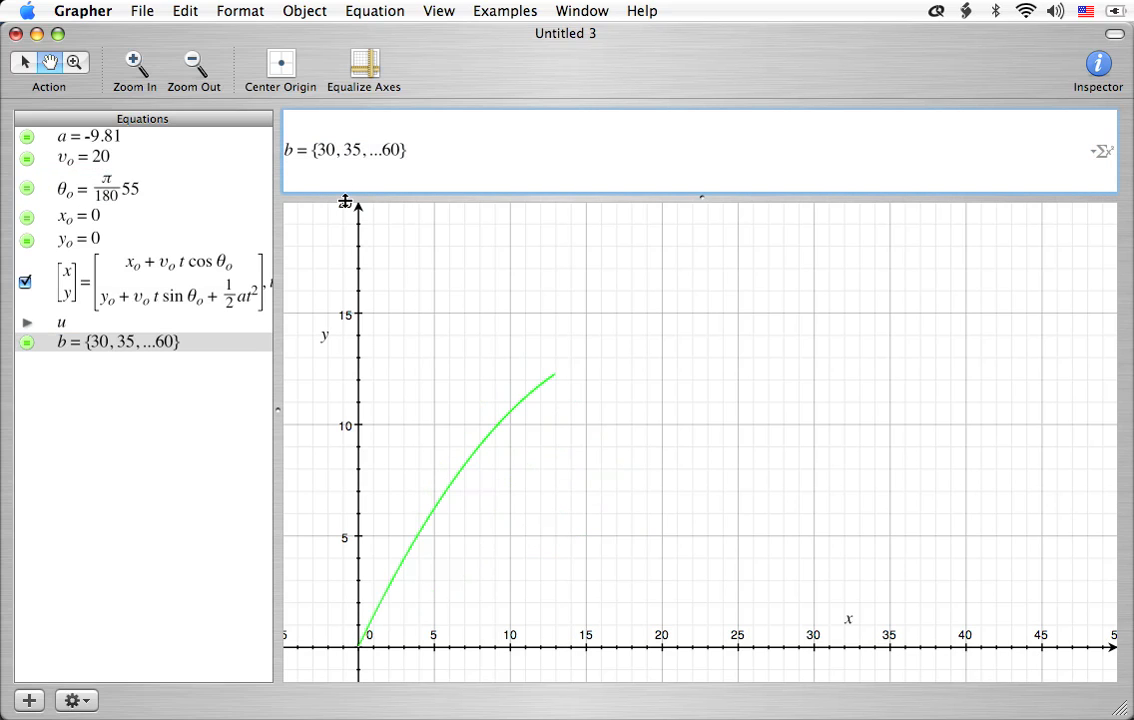
pyautogui.press('BackSpace')
pyautogui.press('BackSpace')
pyautogui.write('5')
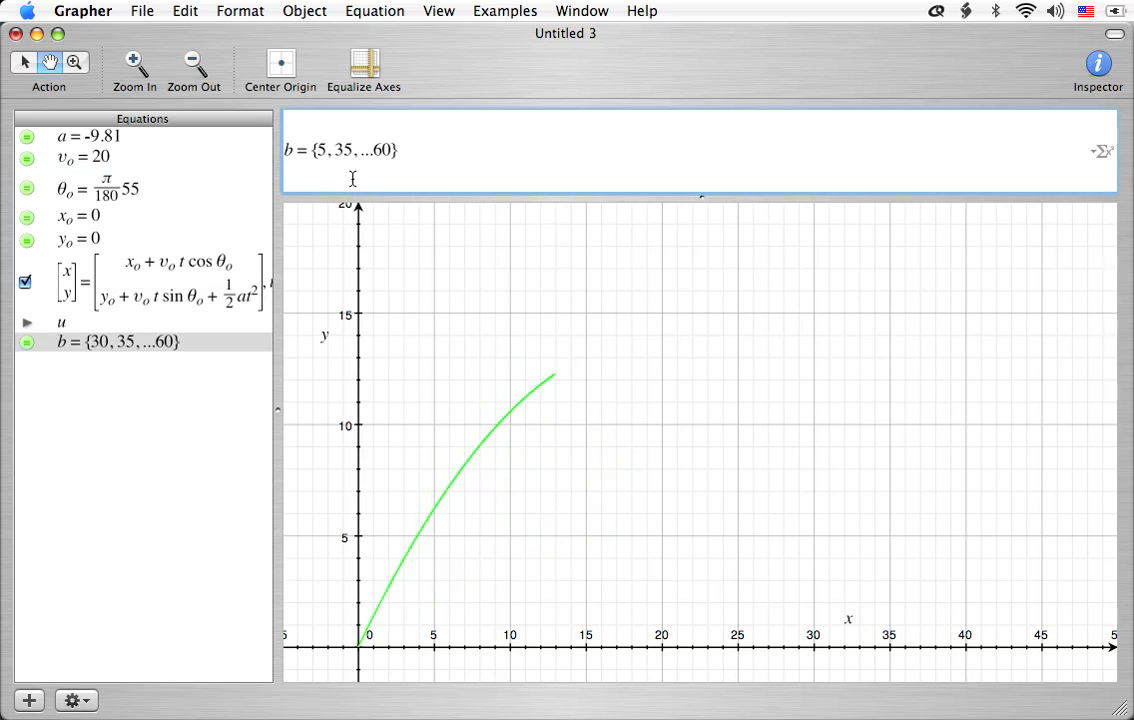
pyautogui.click(351, 155)
pyautogui.press('BackSpace')
pyautogui.press('BackSpace')
pyautogui.write('10')
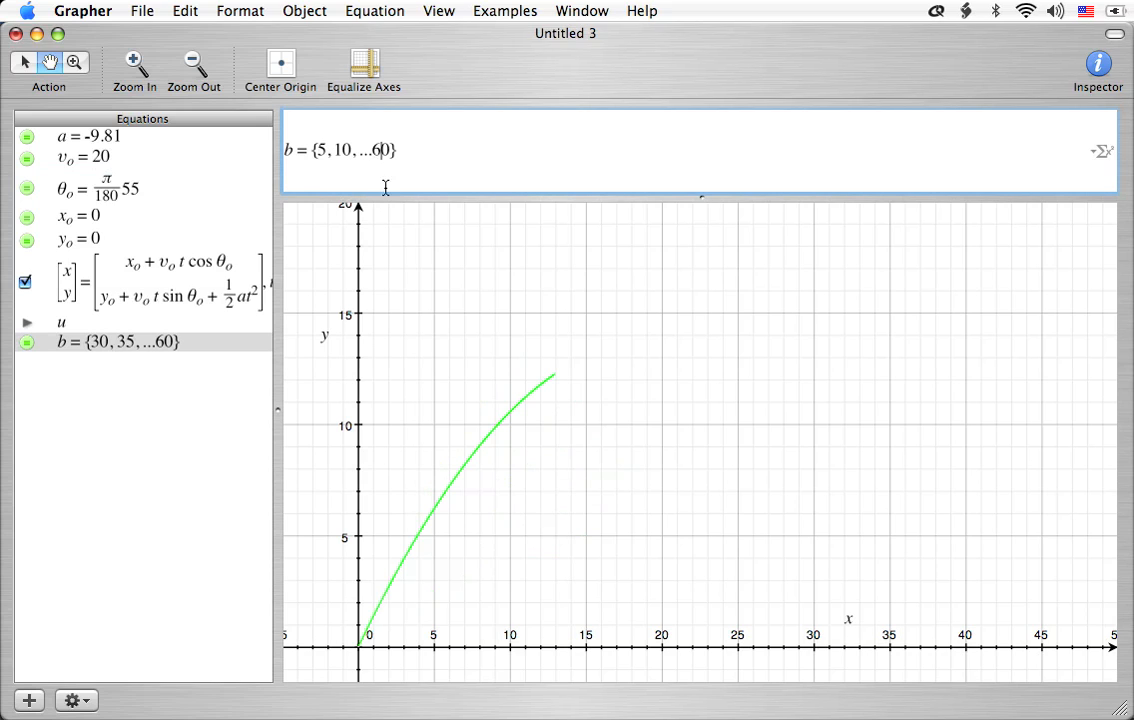
pyautogui.press('Return')
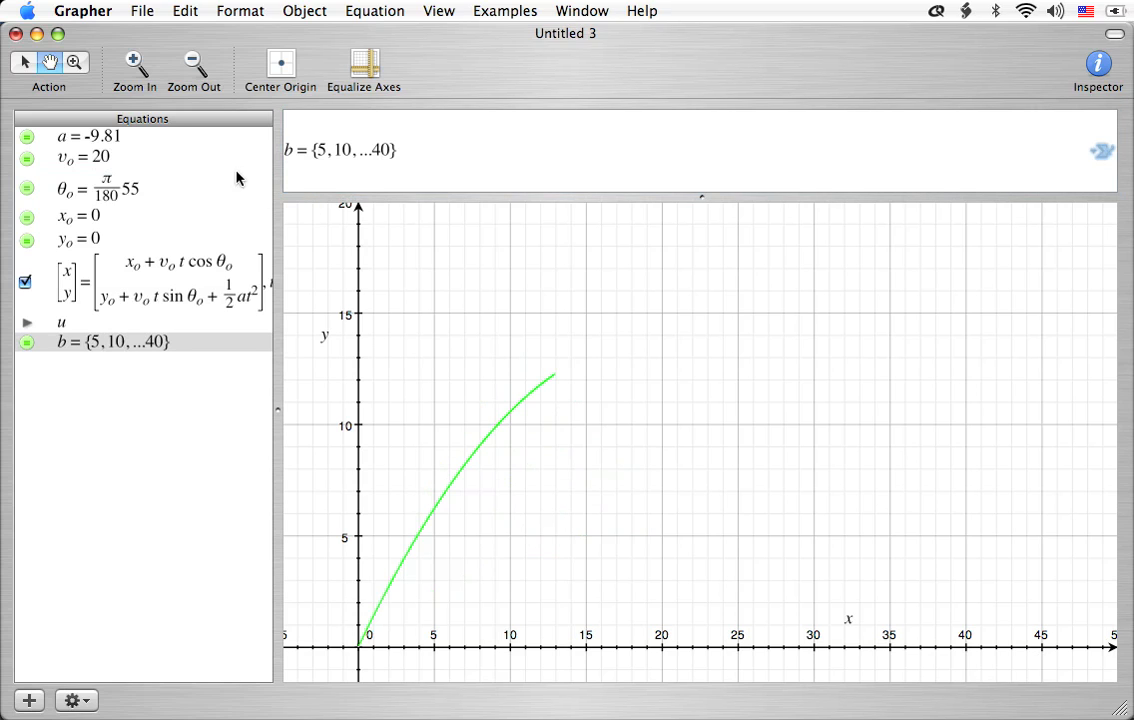
# Set the initial velocity vₒ to b and play the u animation of the resulting trajectories
pyautogui.click(137, 160)
pyautogui.click(372, 148)
pyautogui.press('BackSpace')
pyautogui.press('BackSpace')
pyautogui.write('b')
pyautogui.press('Return')
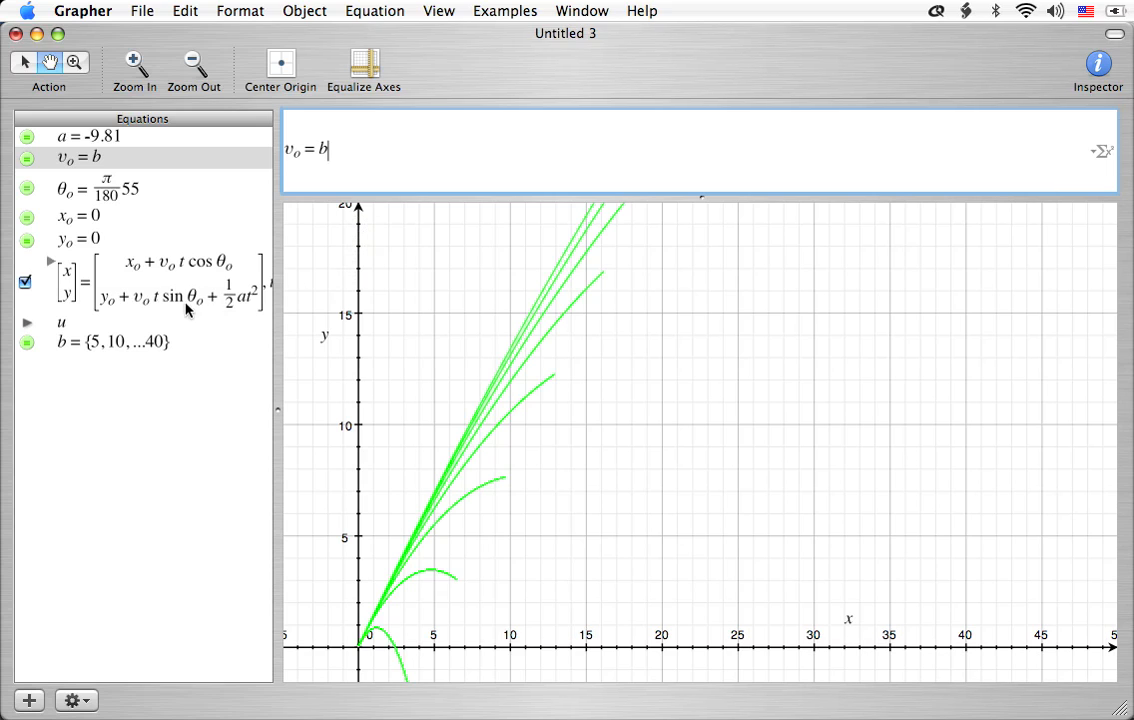
pyautogui.click(28, 324)
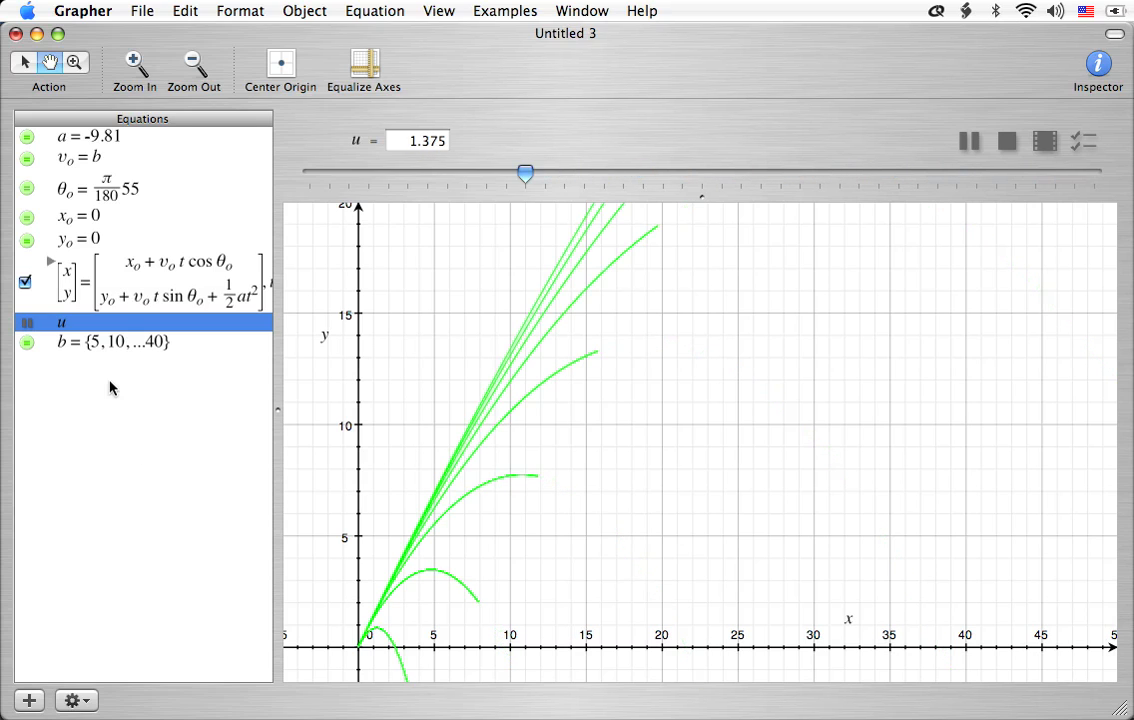
# Replace b with 20 in the vₒ equation
pyautogui.click(118, 345)
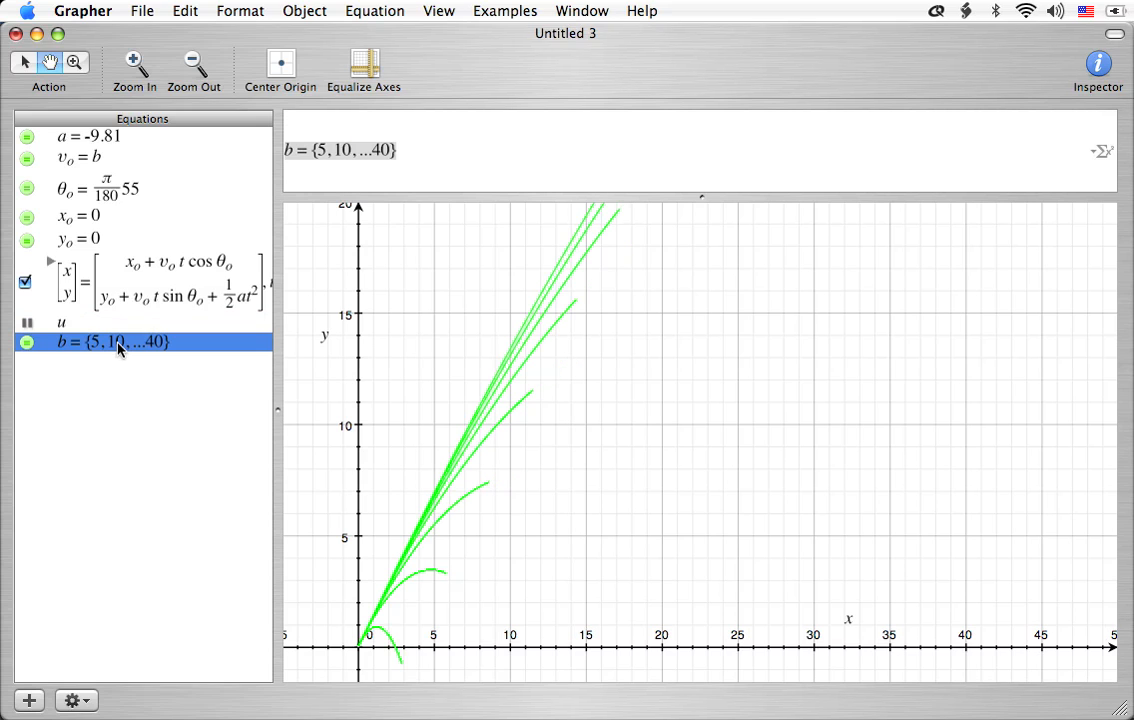
pyautogui.click(100, 158)
pyautogui.click(435, 151)
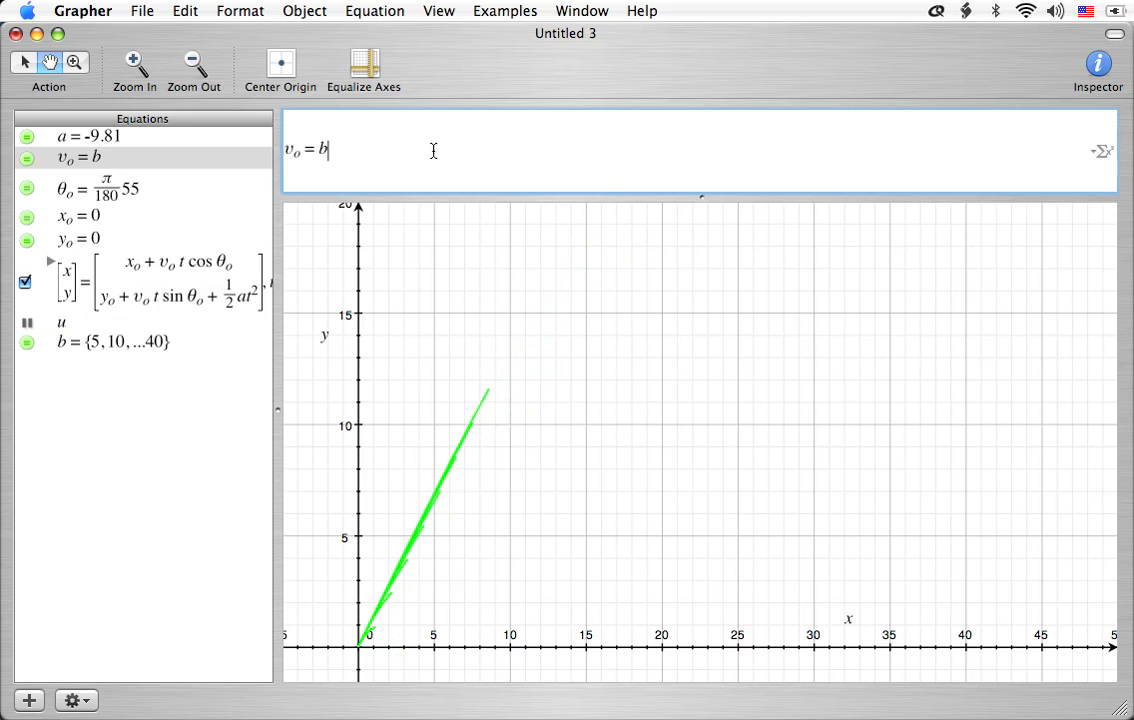
pyautogui.press('BackSpace')
pyautogui.write('20')
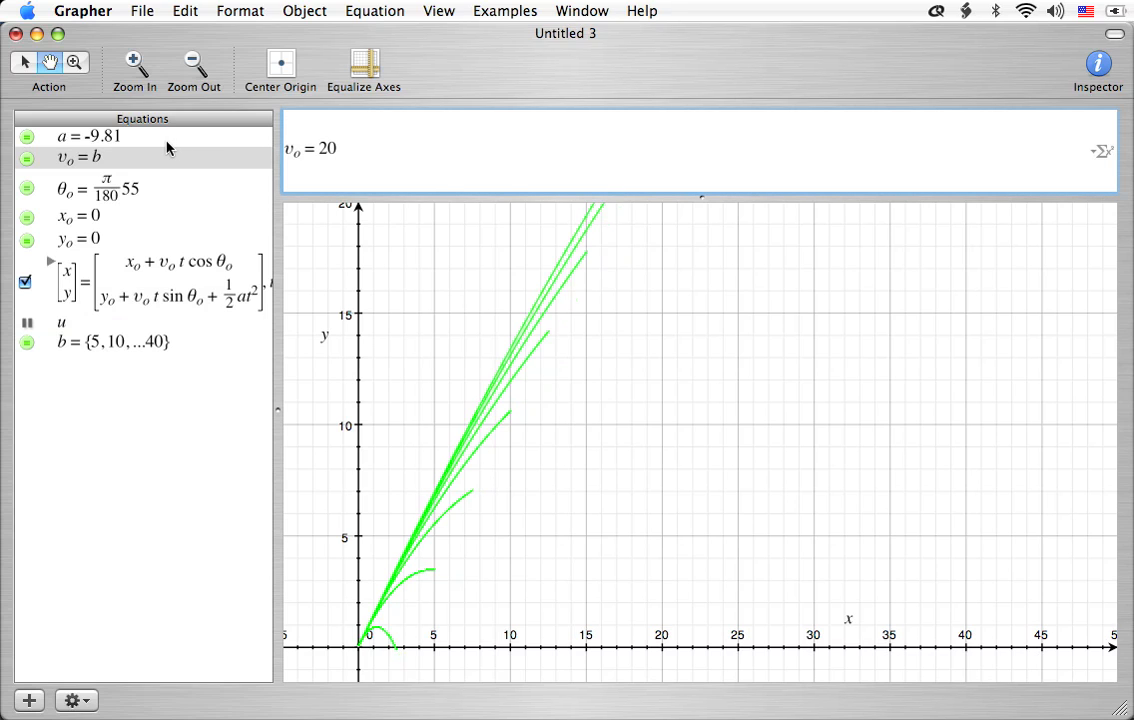
# Set the acceleration a to -b
pyautogui.click(141, 142)
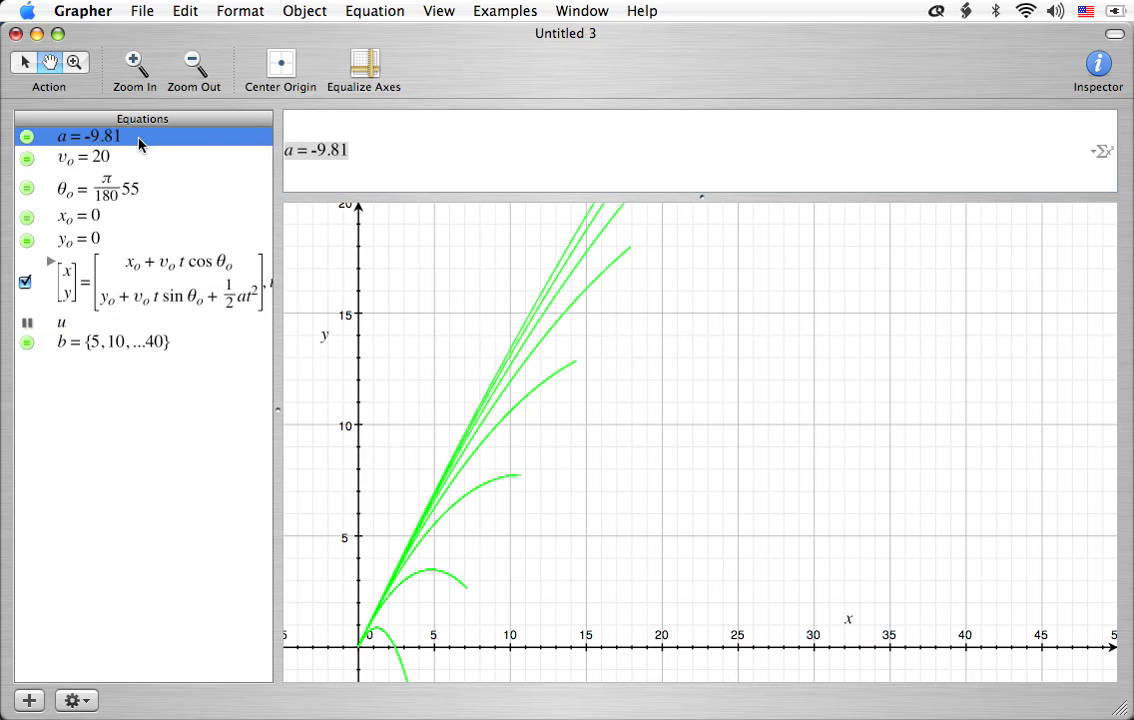
pyautogui.click(407, 151)
pyautogui.press('BackSpace')
pyautogui.press('BackSpace')
pyautogui.press('BackSpace')
pyautogui.press('BackSpace')
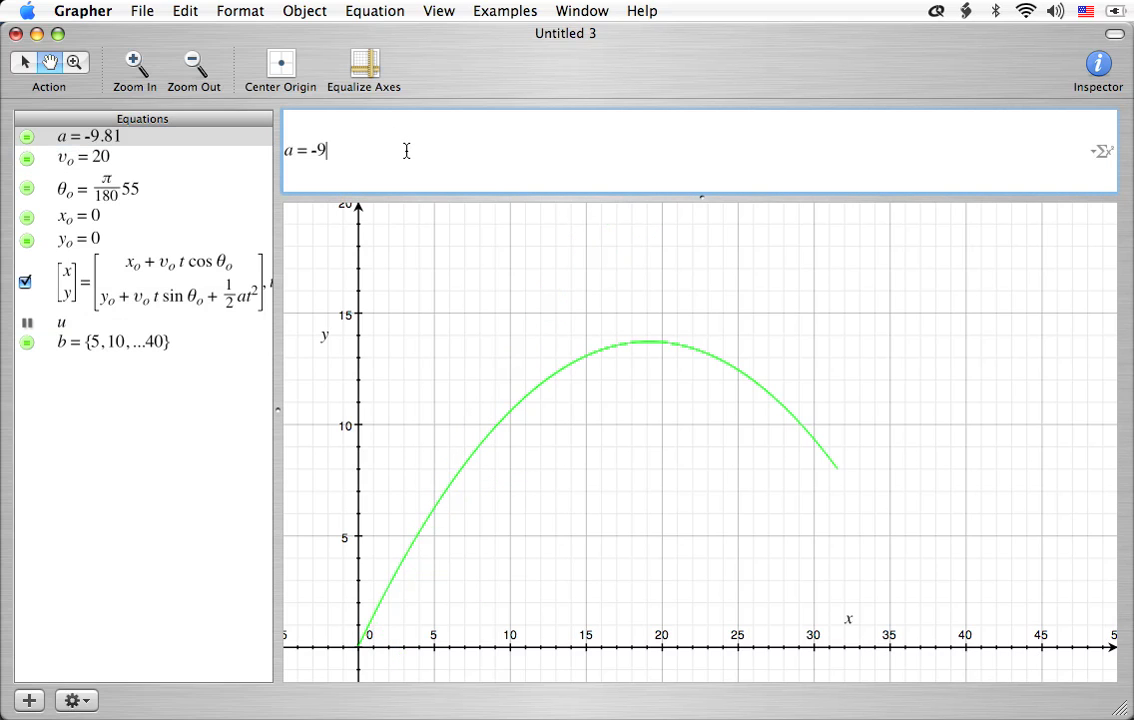
pyautogui.write('b')
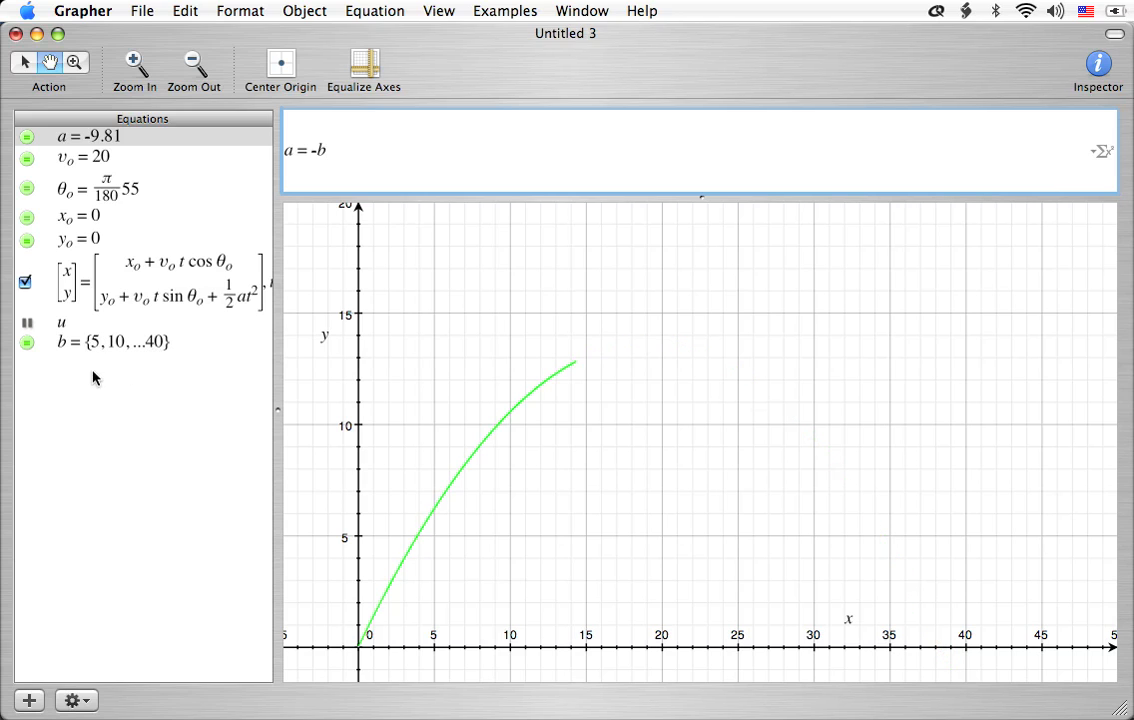
# Play the u animation for the family of accelerations and pause it after the trajectories have formed
pyautogui.click(27, 322)
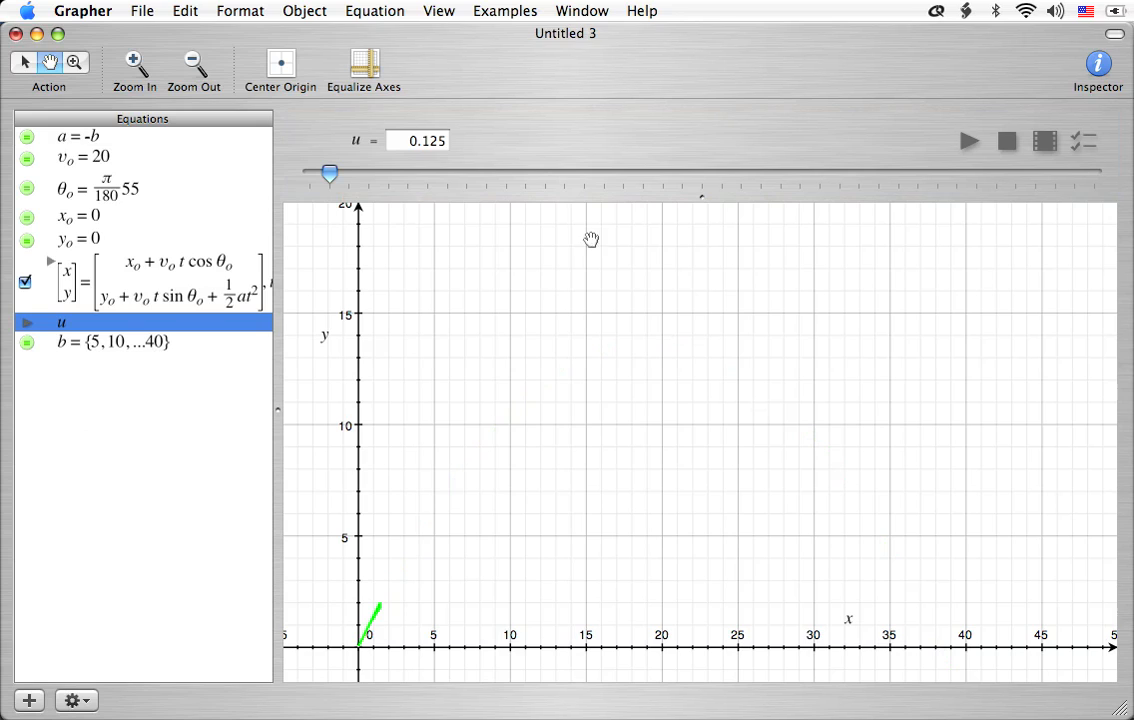
pyautogui.click(967, 143)
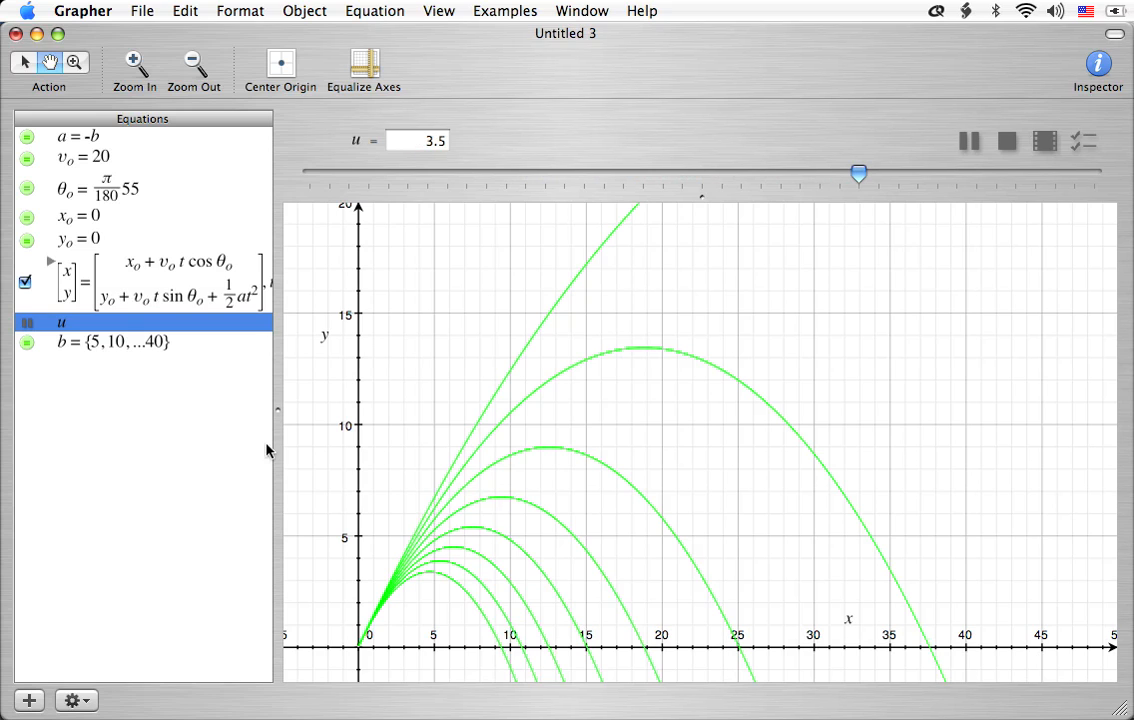
pyautogui.click(969, 141)
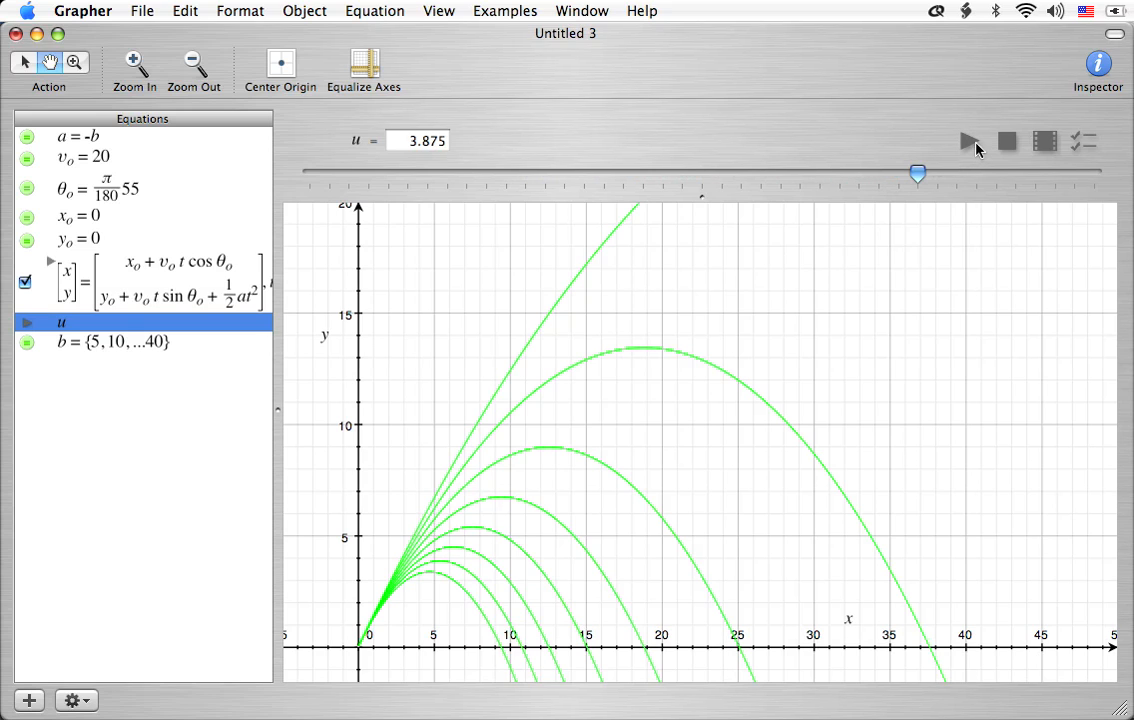
# Restore the acceleration a to -9.81
pyautogui.click(110, 147)
pyautogui.click(373, 155)
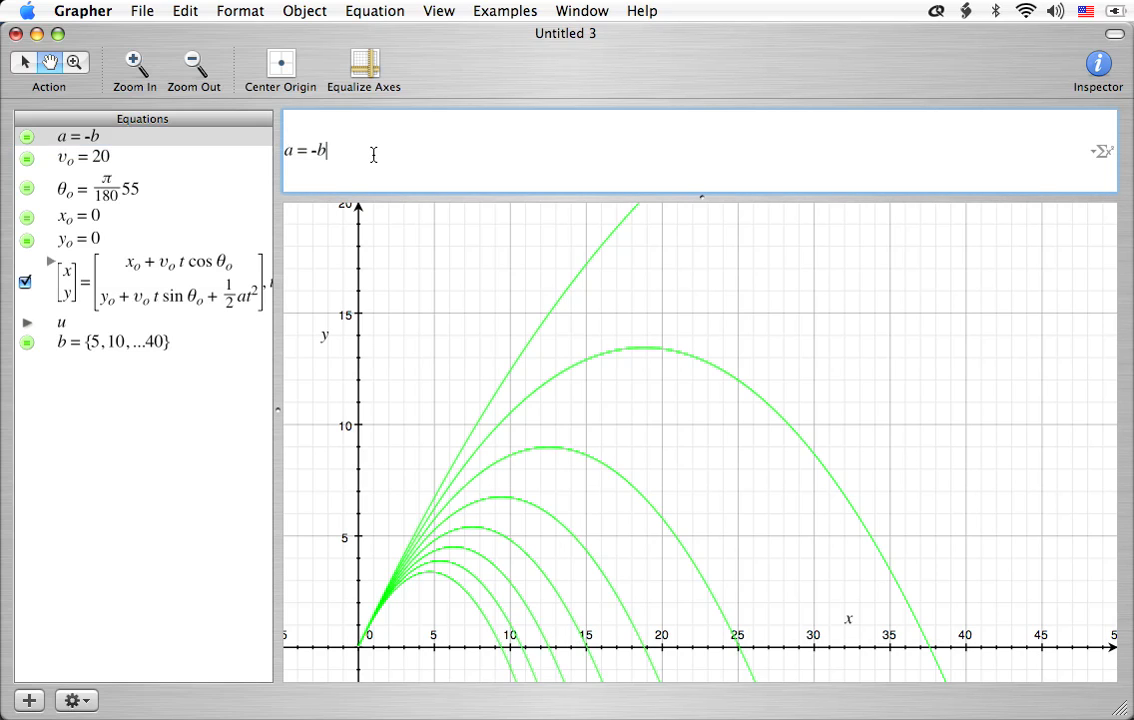
pyautogui.write('9.81')
# Replace 20 with b in the vₒ equation again
pyautogui.click(155, 160)
pyautogui.click(388, 147)
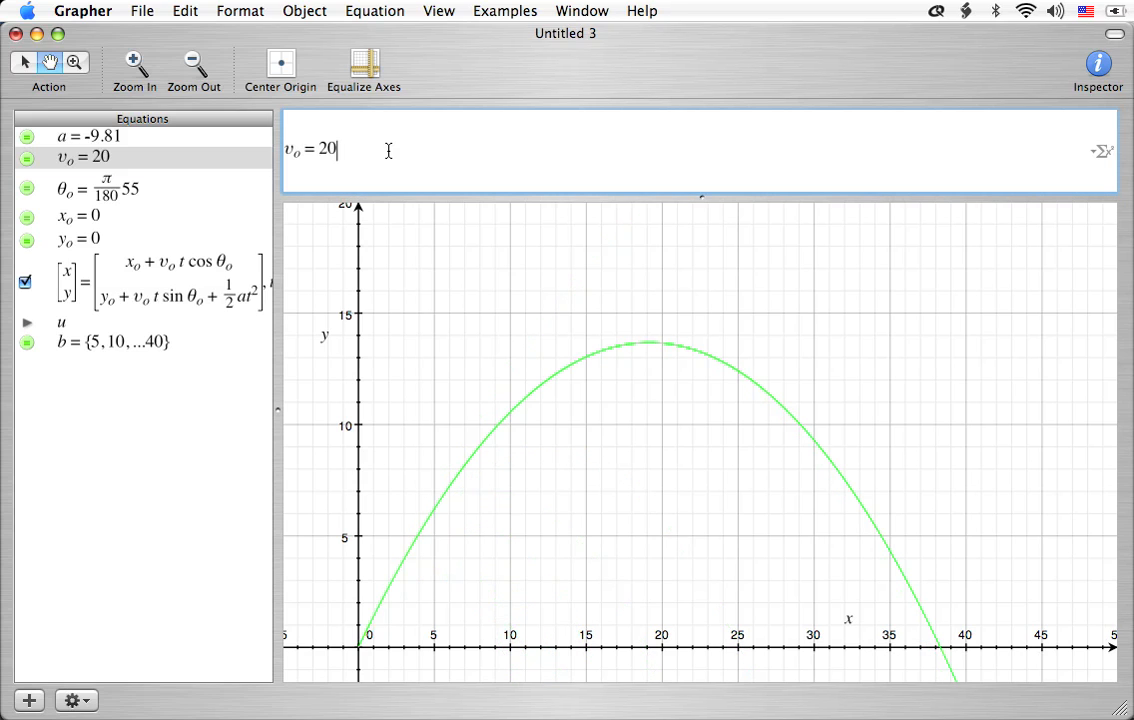
pyautogui.press('BackSpace')
pyautogui.write('b')
# Set the initial height yₒ to 10
pyautogui.click(125, 239)
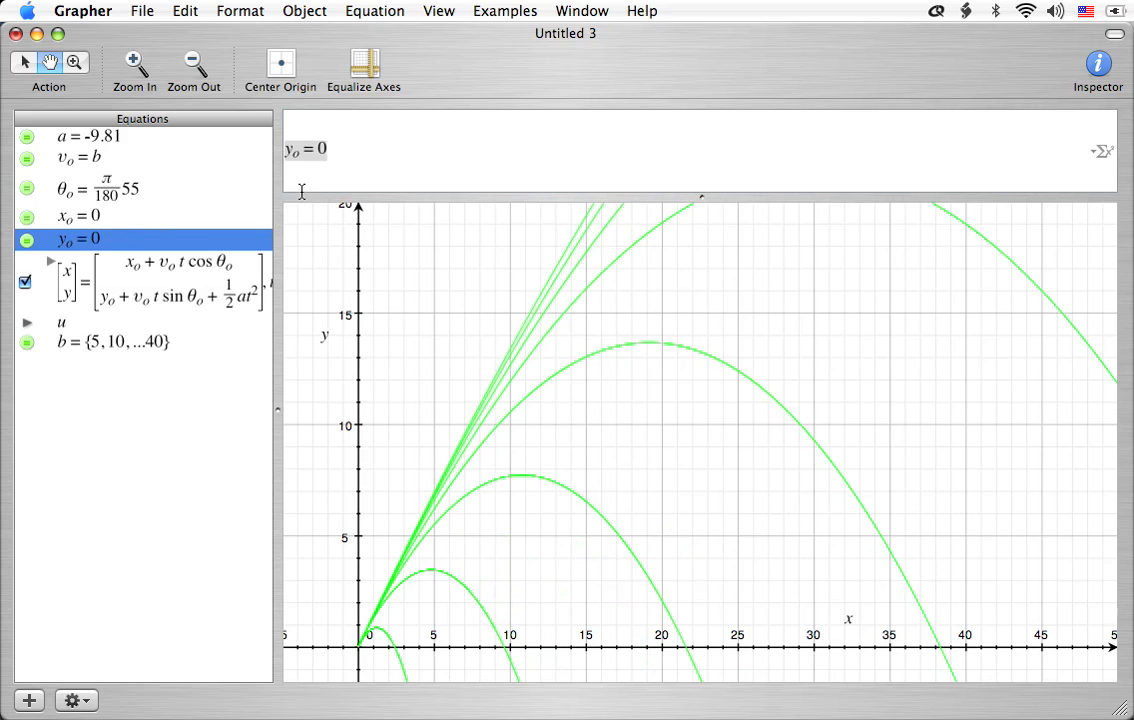
pyautogui.click(371, 152)
pyautogui.press('BackSpace')
pyautogui.write('10')
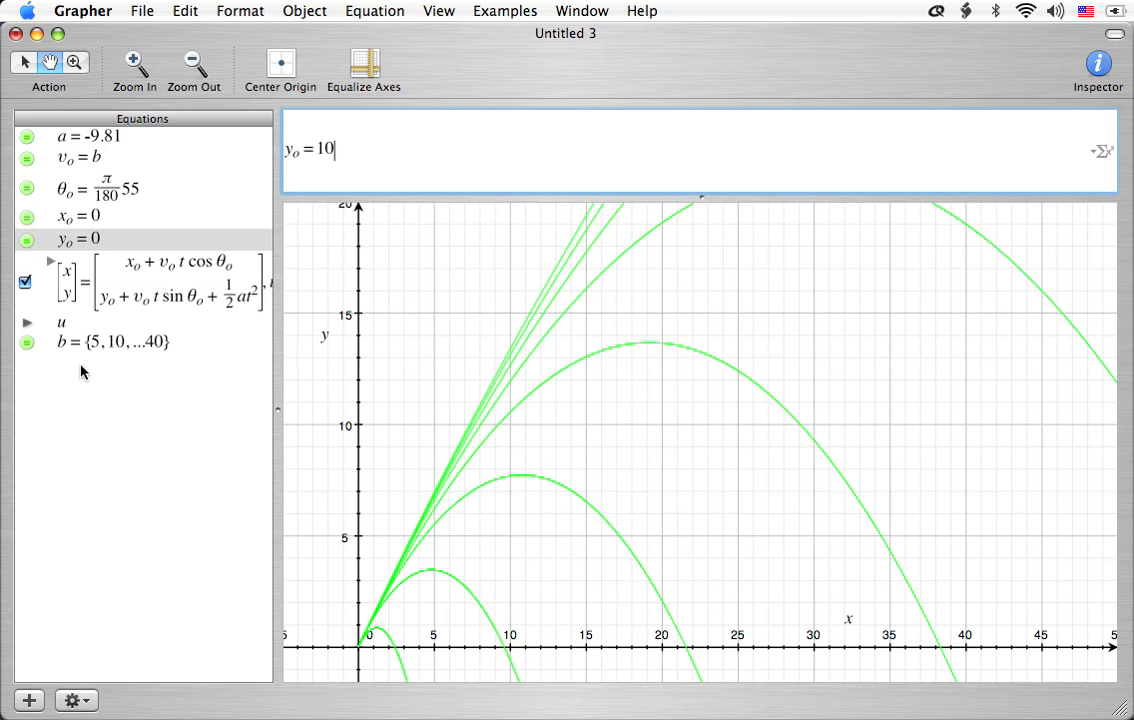
pyautogui.press('Return')
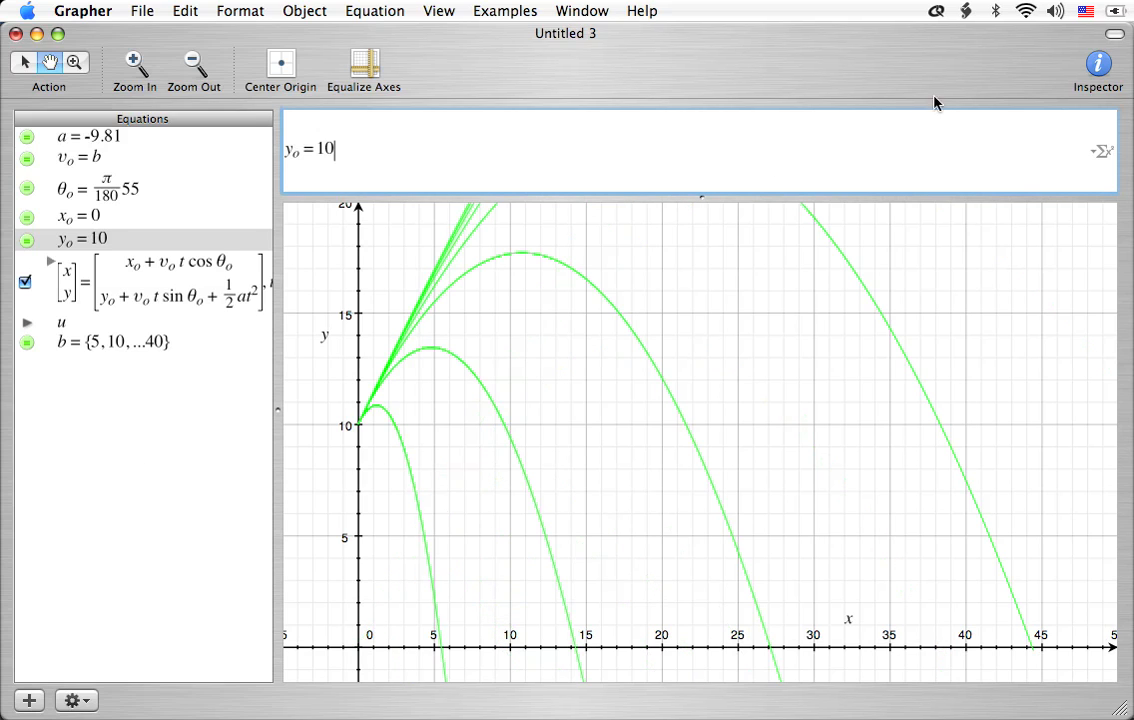
# Play the u animation with the raised starting height, check the command for creating an animation, and pause playback
pyautogui.click(26, 323)
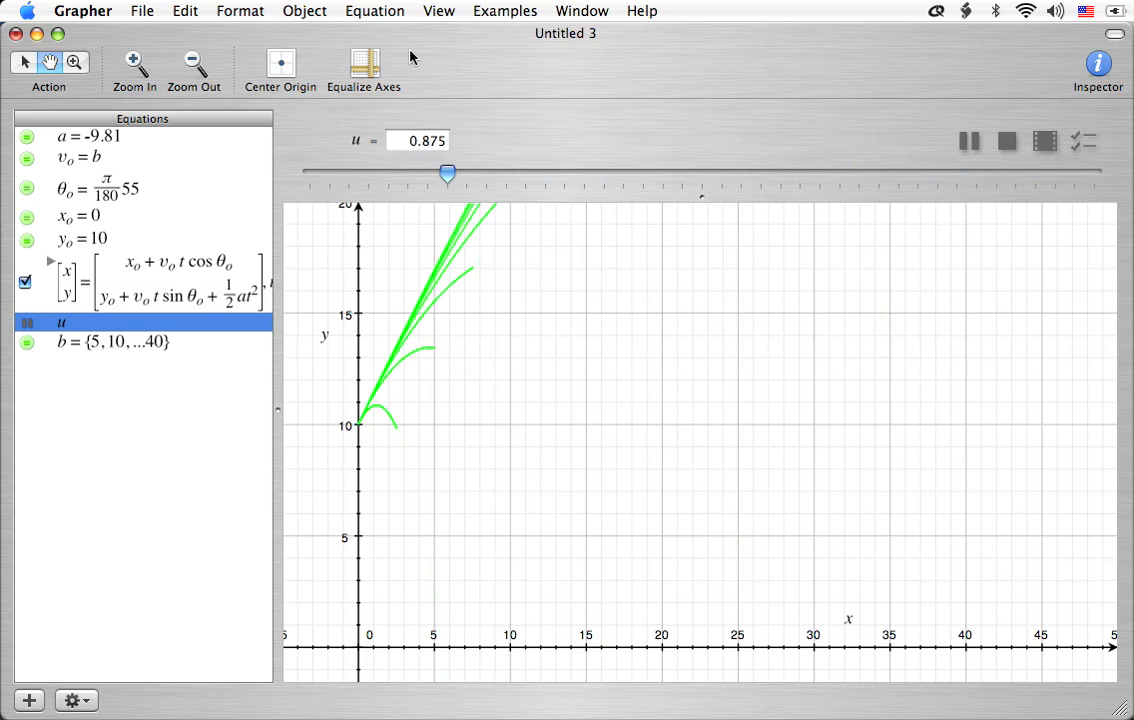
pyautogui.click(392, 10)
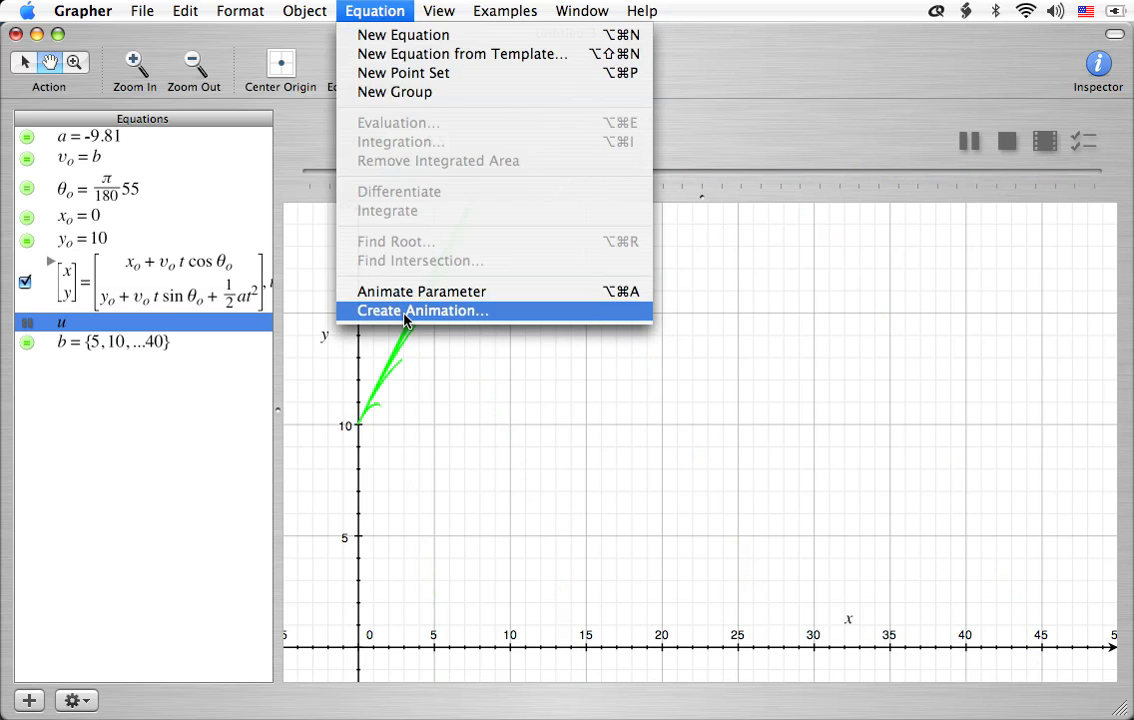
pyautogui.click(835, 96)
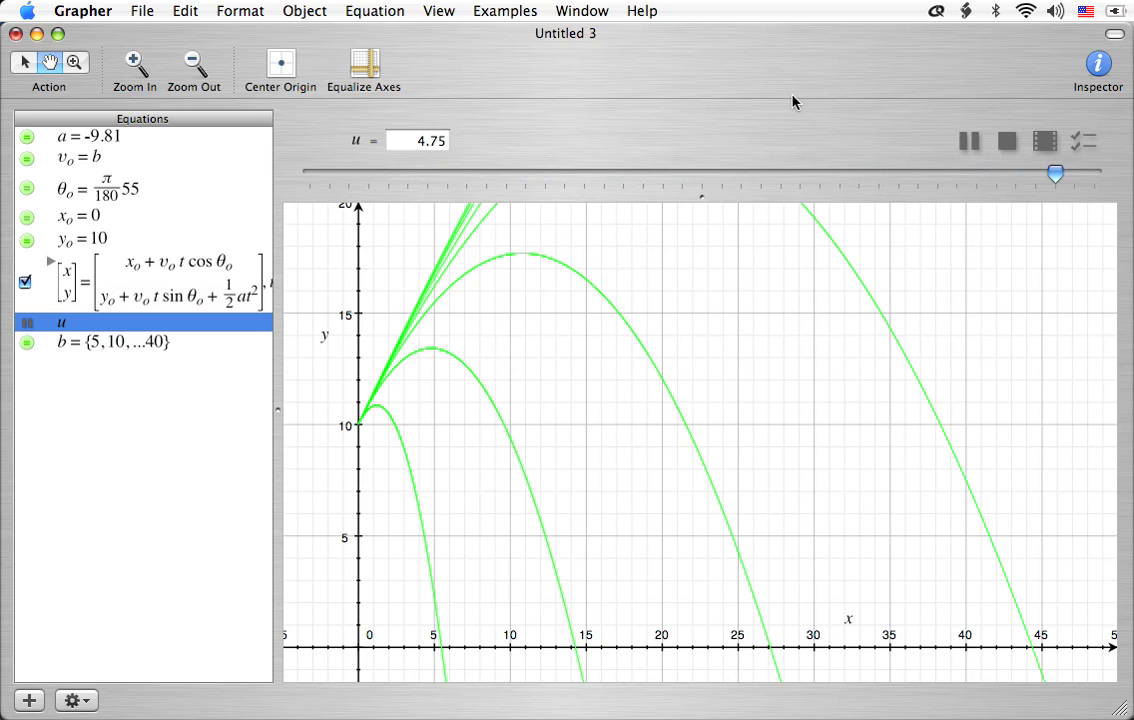
pyautogui.click(966, 142)
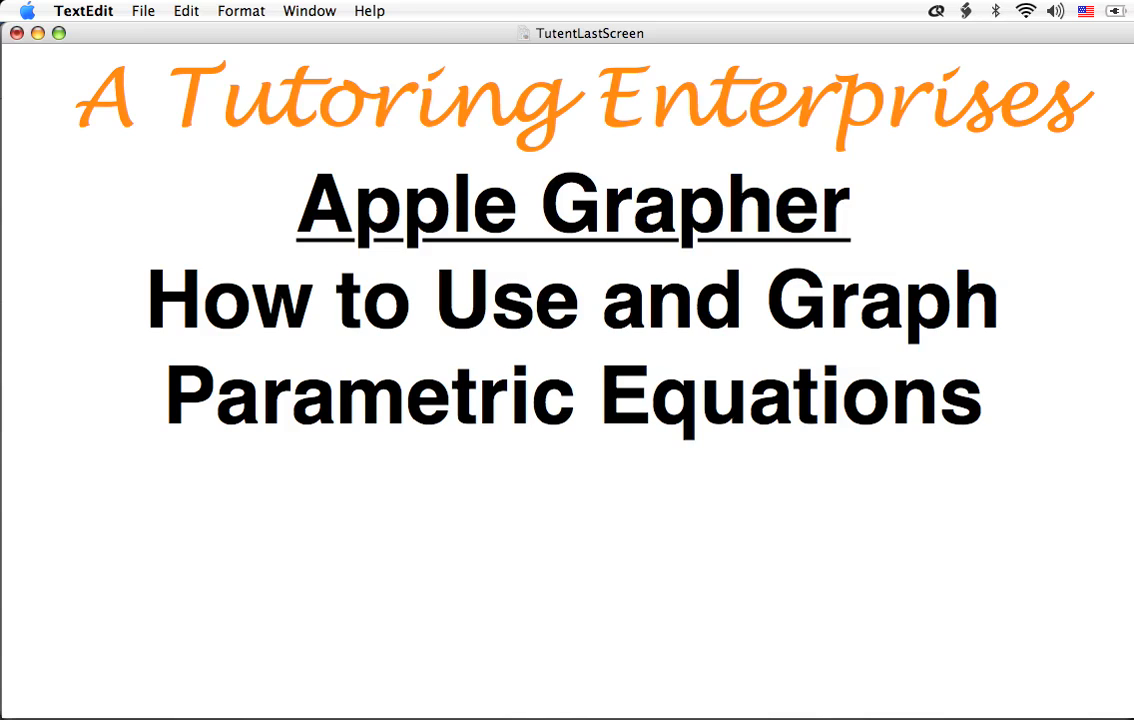
pyautogui.scroll(-8, 567, 381)
pyautogui.scroll(-6, 567, 381)
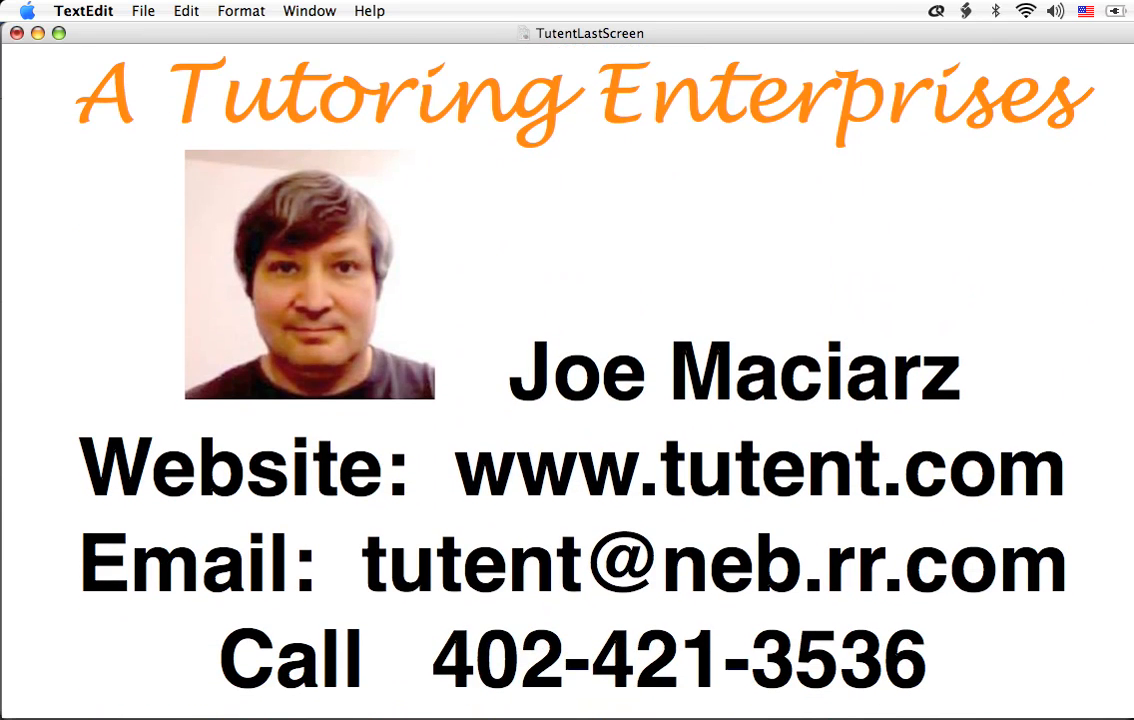
pyautogui.scroll(-1, 567, 381)
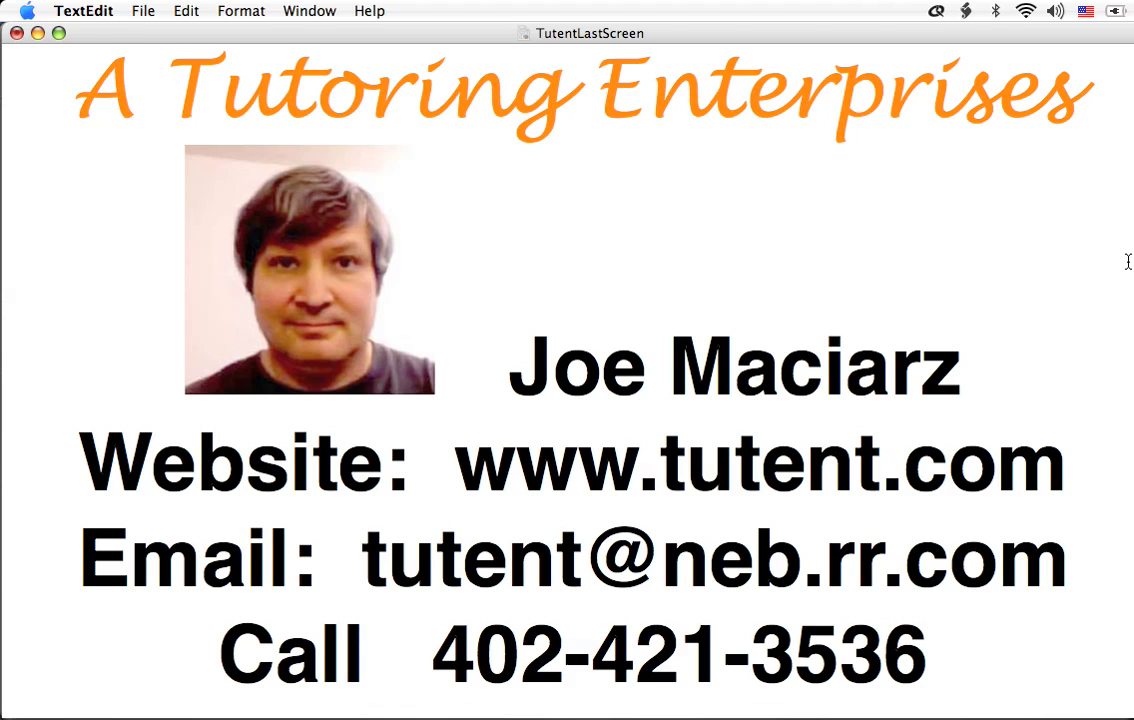
pyautogui.scroll(-10, 567, 380)
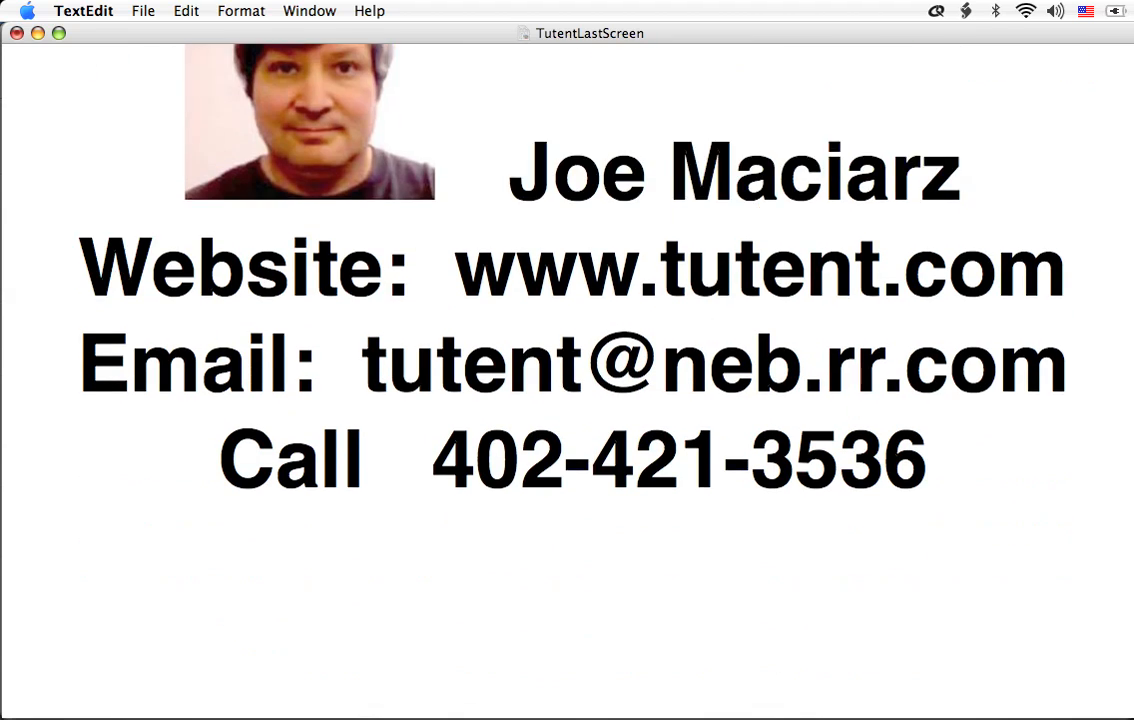
pyautogui.scroll(-2, 567, 380)
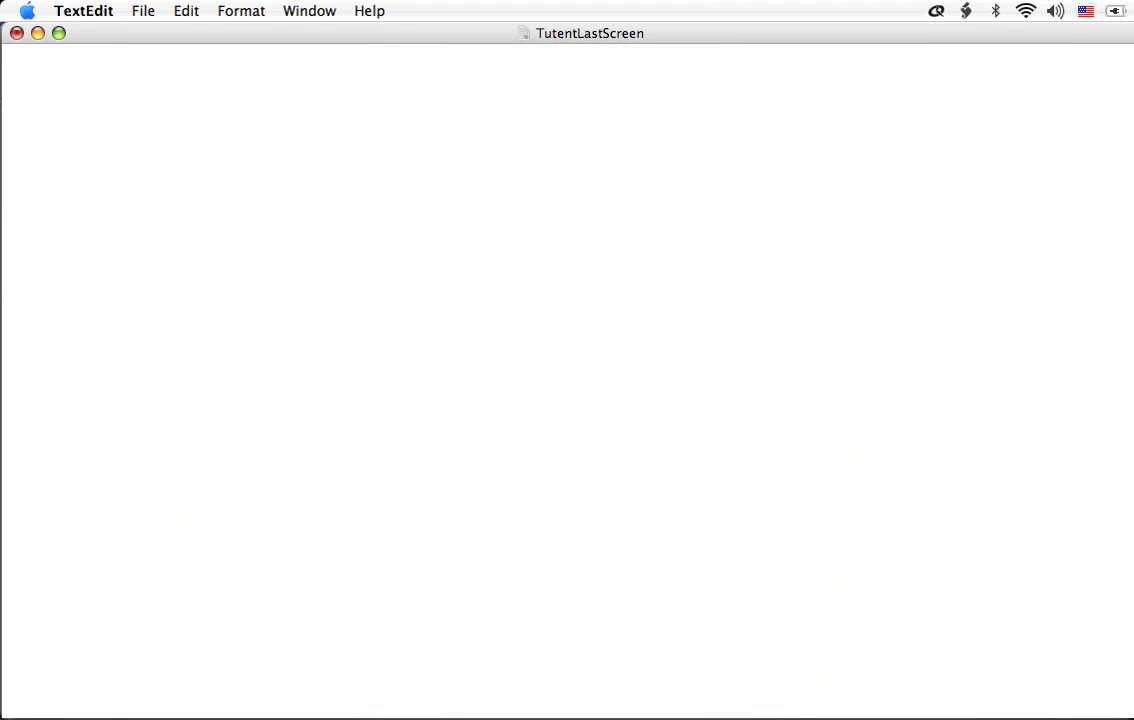